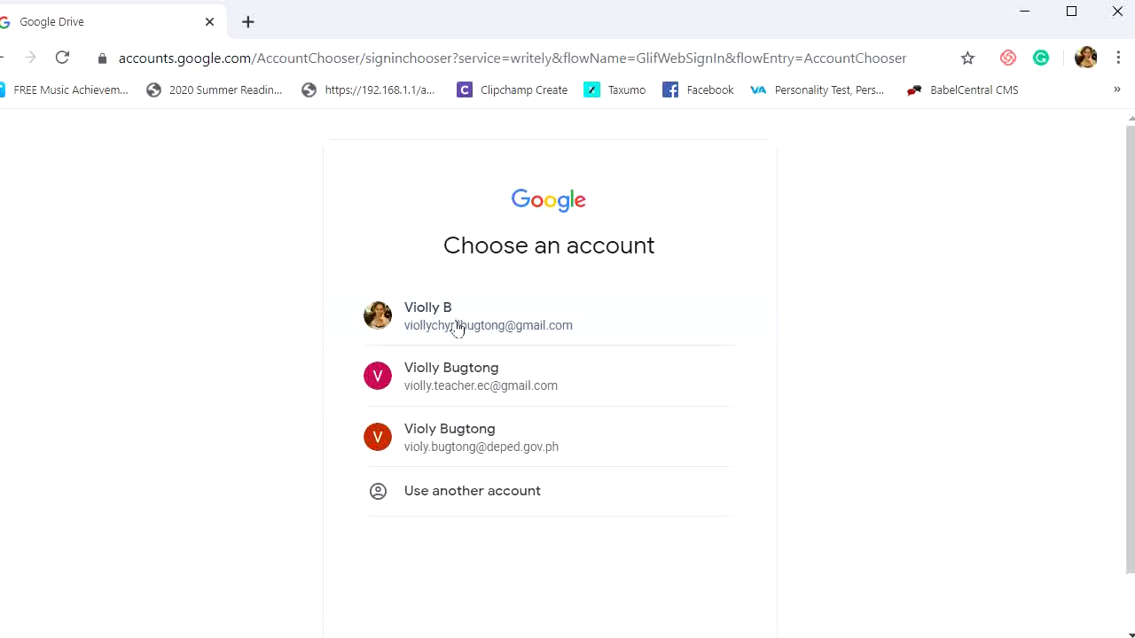
Choose the first listed Google account, then replace the Google Drive sign-in tab with a new blank tab.
{"action": "left_click", "coordinate": [456, 328]}
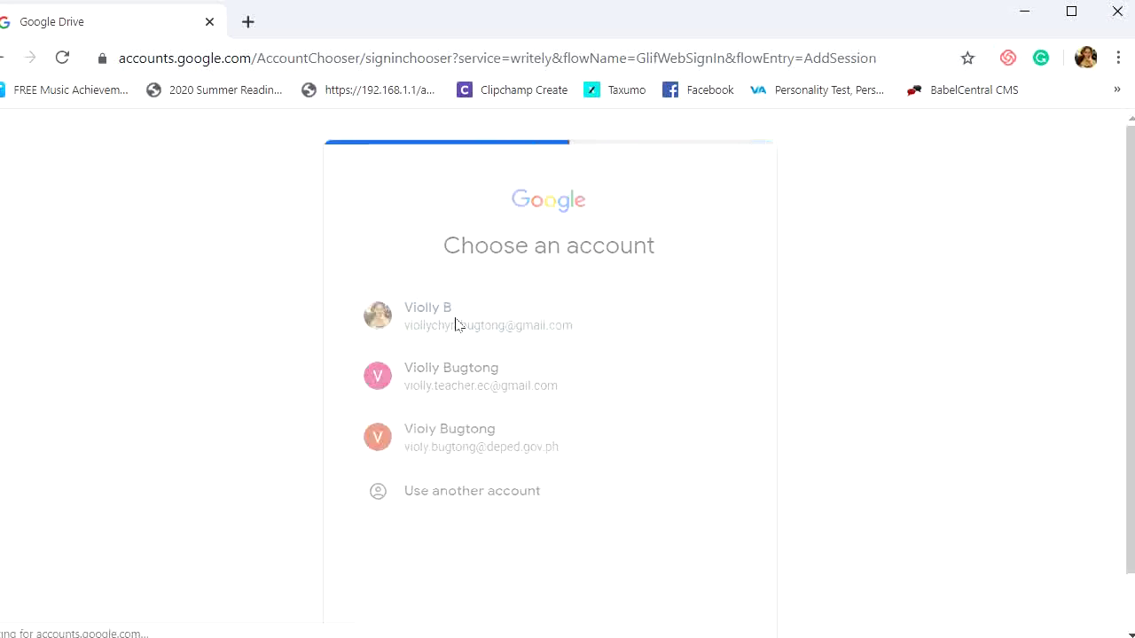
{"action": "left_click", "coordinate": [249, 22]}
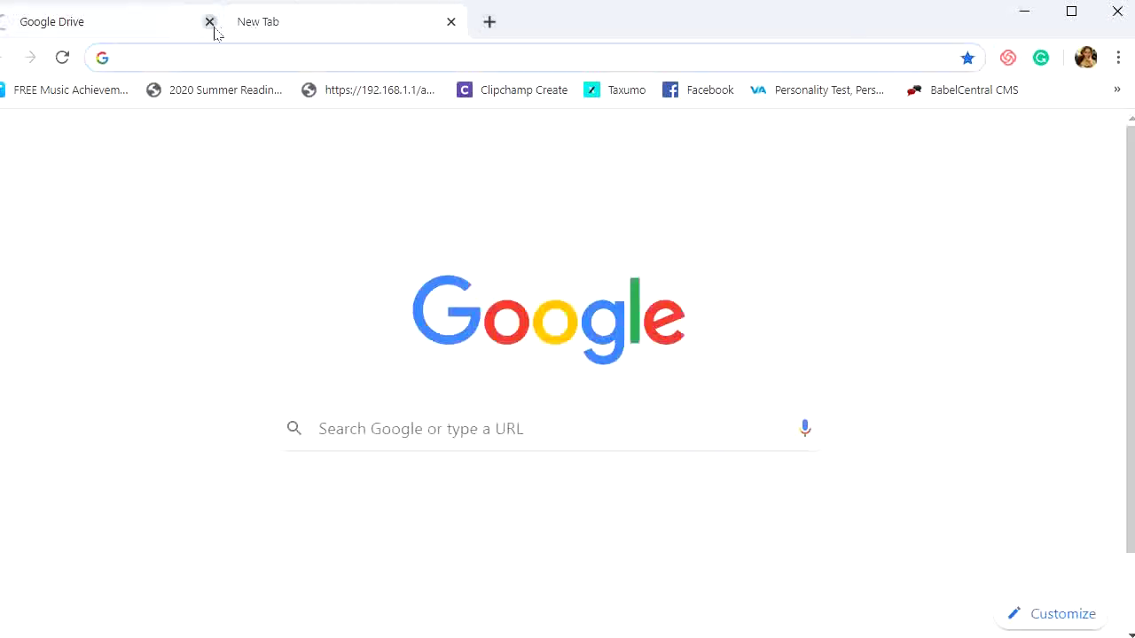
{"action": "left_click", "coordinate": [210, 22]}
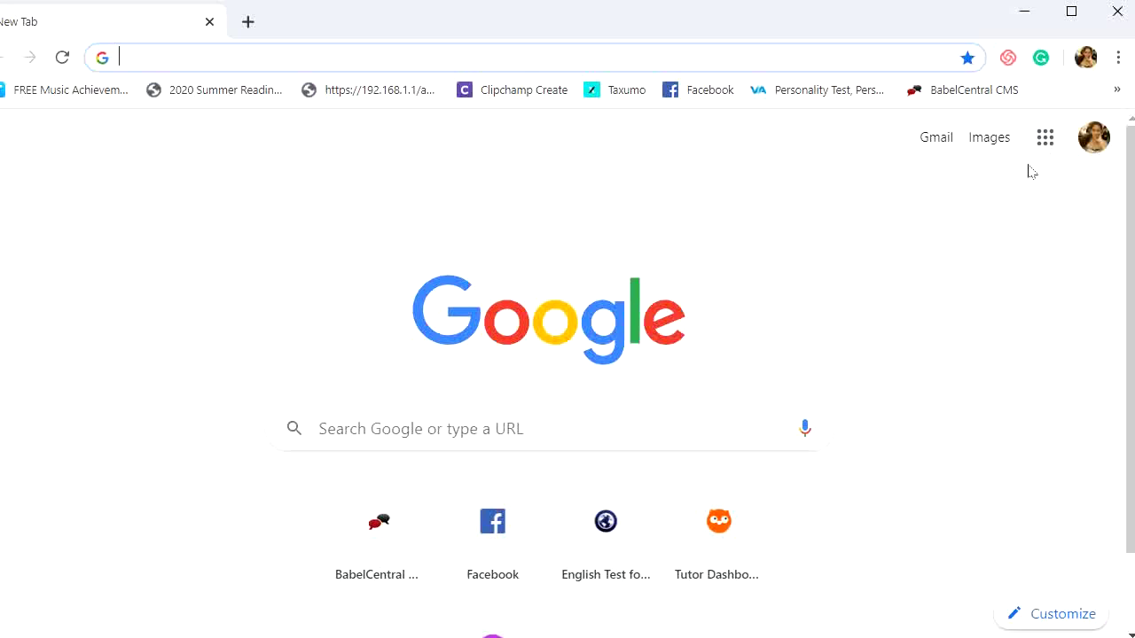
Check the list of Google accounts available in the browser and close it again.
{"action": "left_click", "coordinate": [1096, 136]}
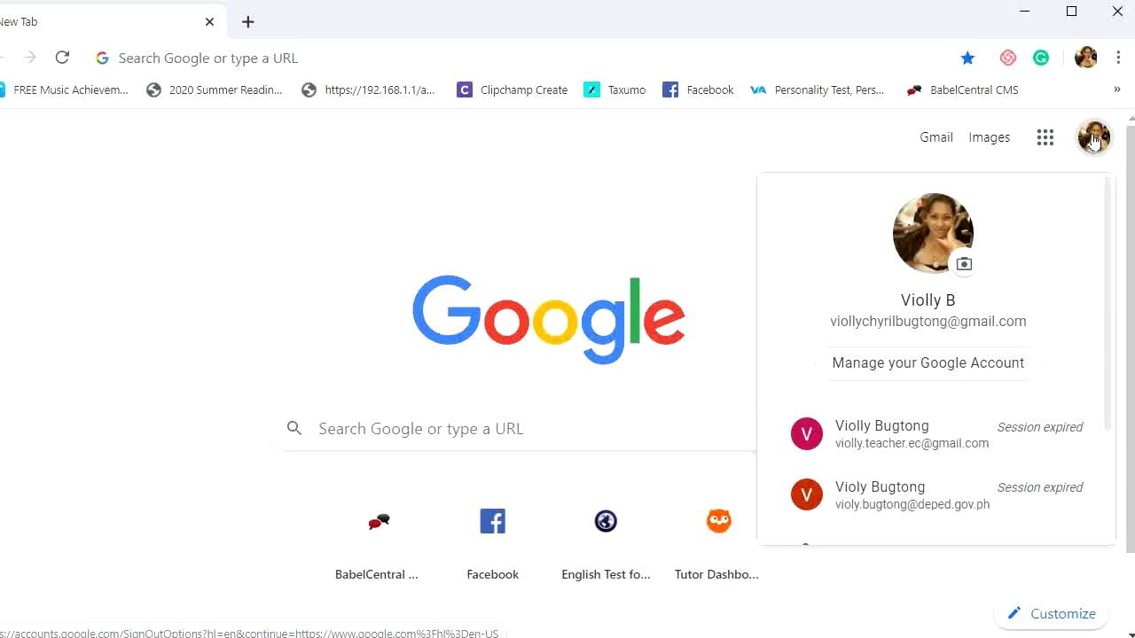
{"action": "scroll", "coordinate": [923, 333], "scroll_direction": "down", "scroll_amount": 2}
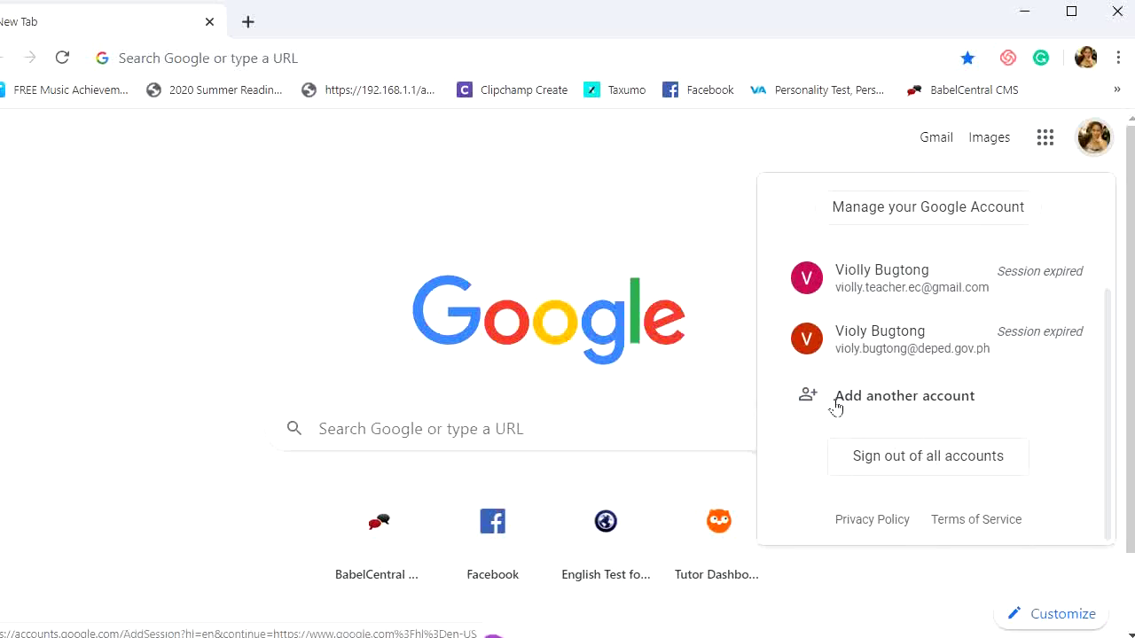
{"action": "left_click", "coordinate": [694, 174]}
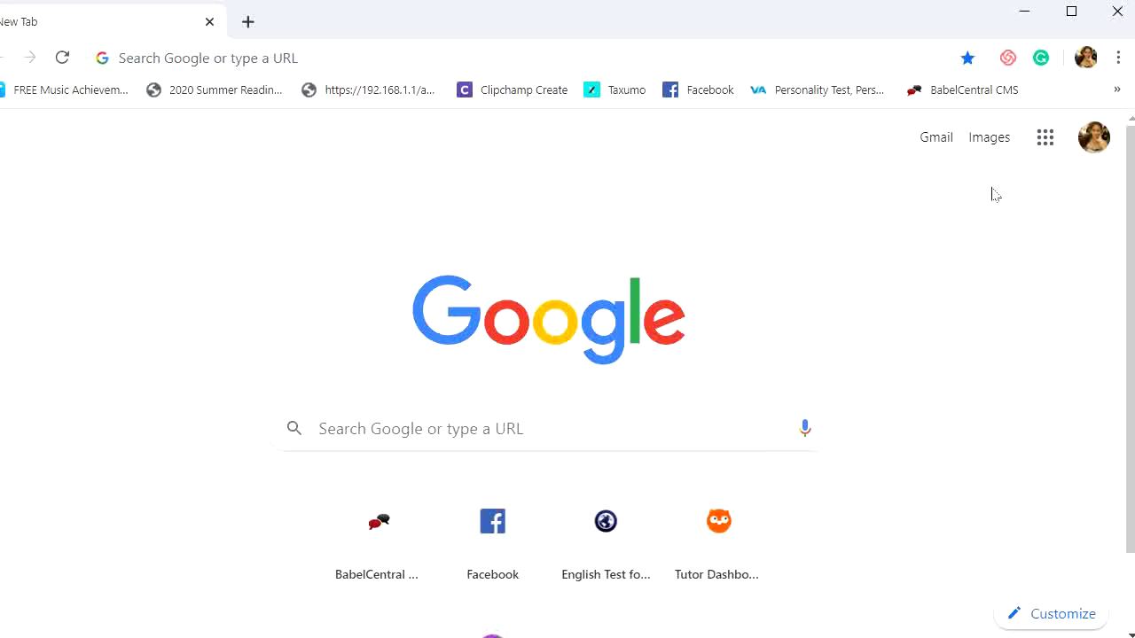
Open Google Drive from the Google apps and look through the folders and files in My Drive.
{"action": "left_click", "coordinate": [1047, 141]}
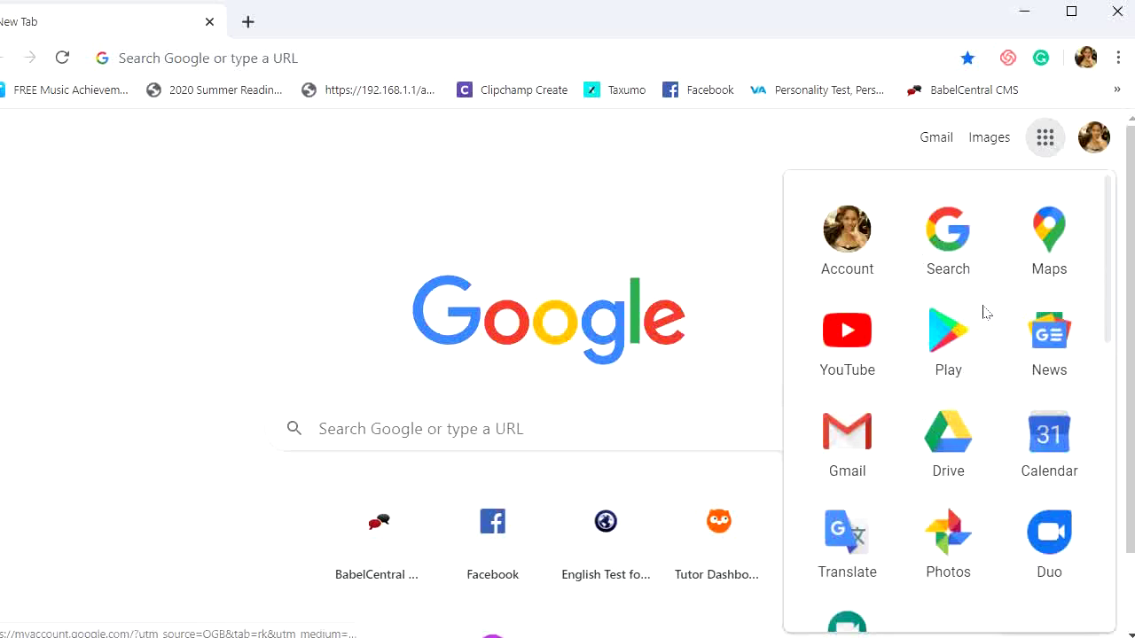
{"action": "left_click", "coordinate": [947, 434]}
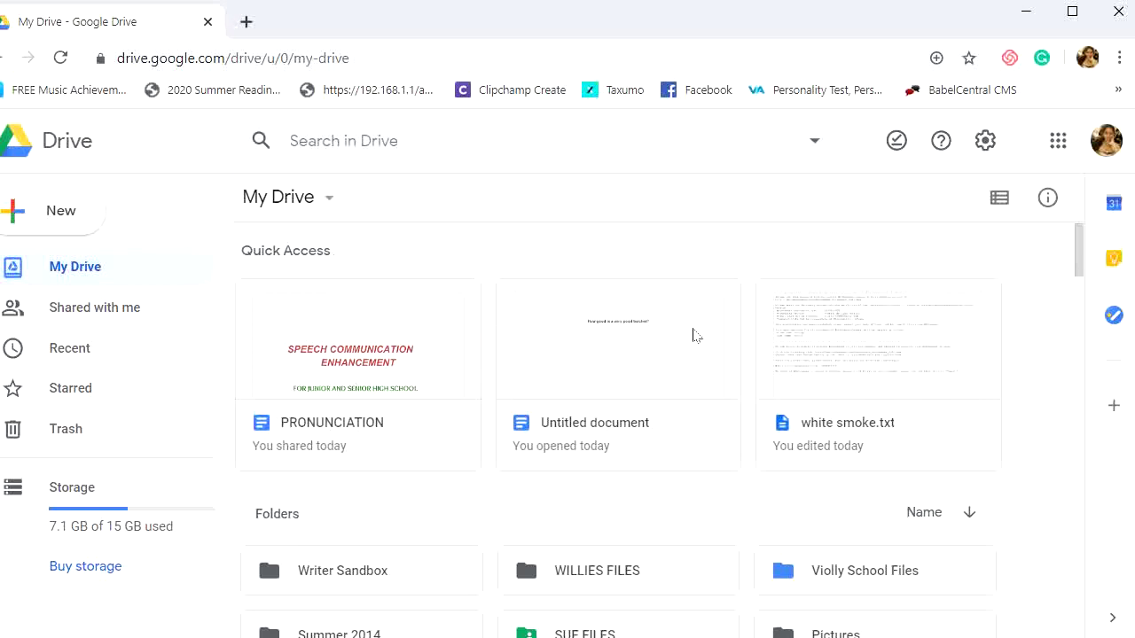
{"action": "scroll", "coordinate": [390, 408], "scroll_direction": "down", "scroll_amount": 1}
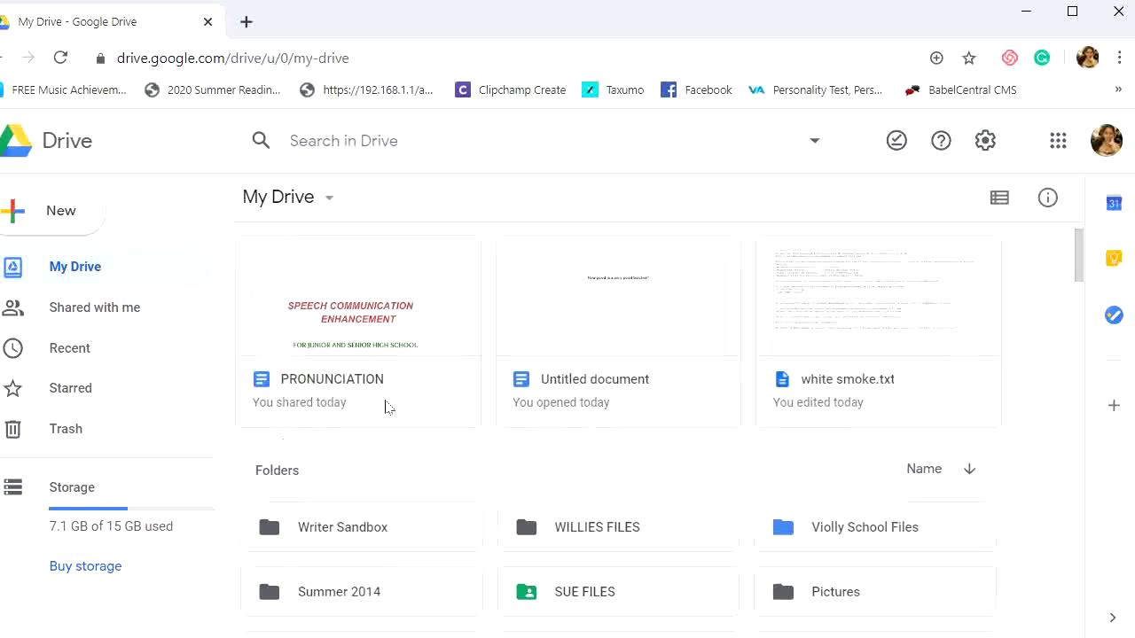
{"action": "scroll", "coordinate": [387, 408], "scroll_direction": "down", "scroll_amount": 3}
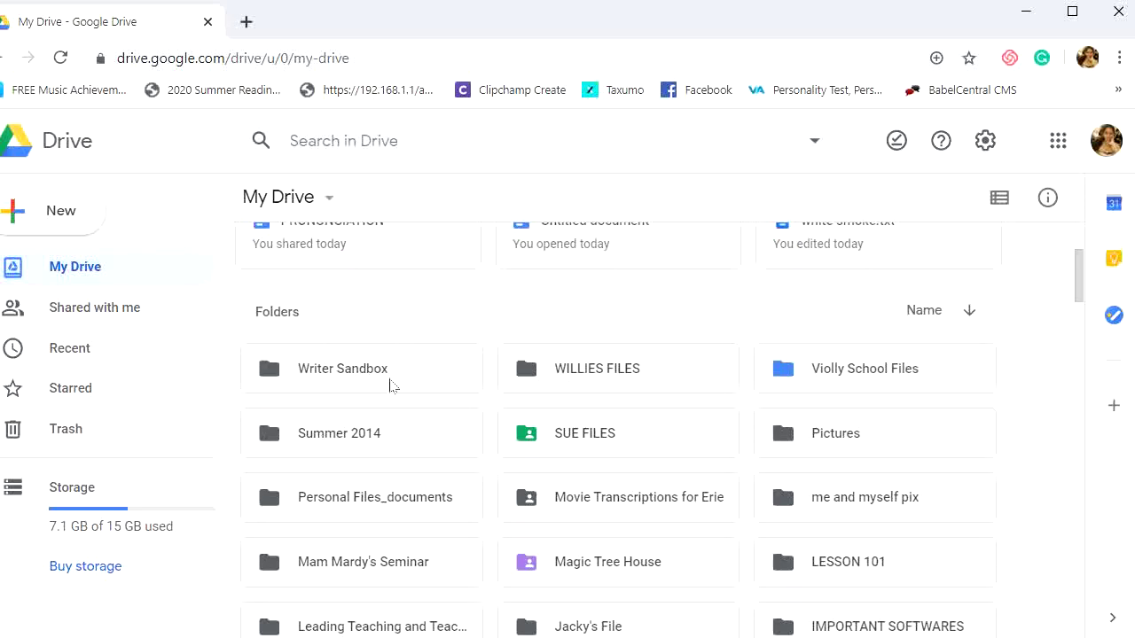
{"action": "scroll", "coordinate": [370, 393], "scroll_direction": "down", "scroll_amount": 5}
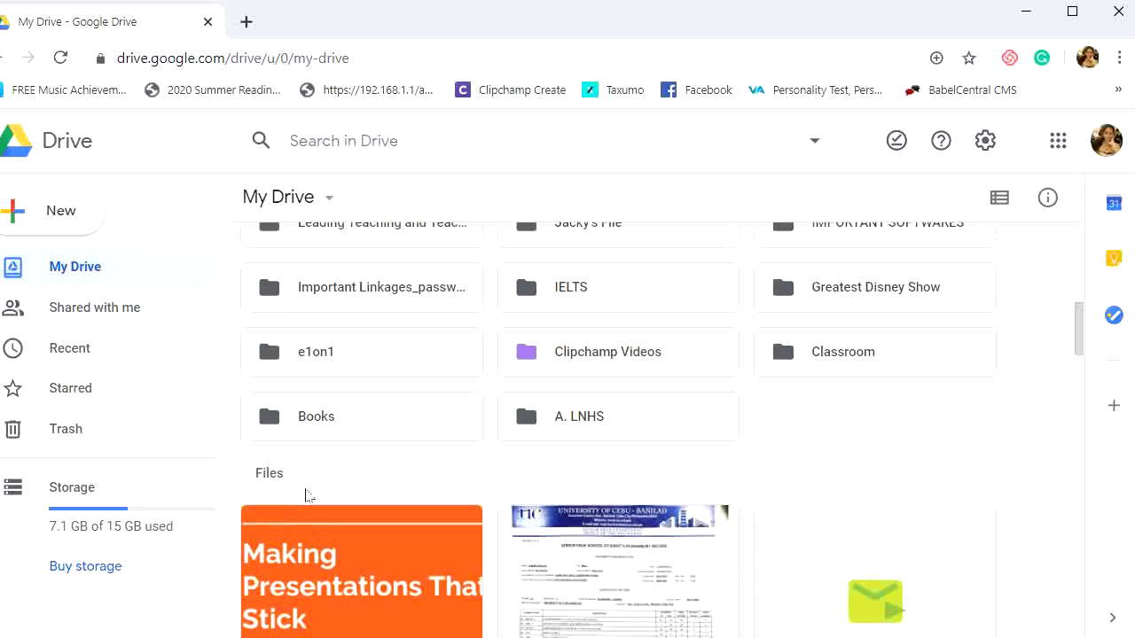
{"action": "scroll", "coordinate": [297, 479], "scroll_direction": "down", "scroll_amount": 1}
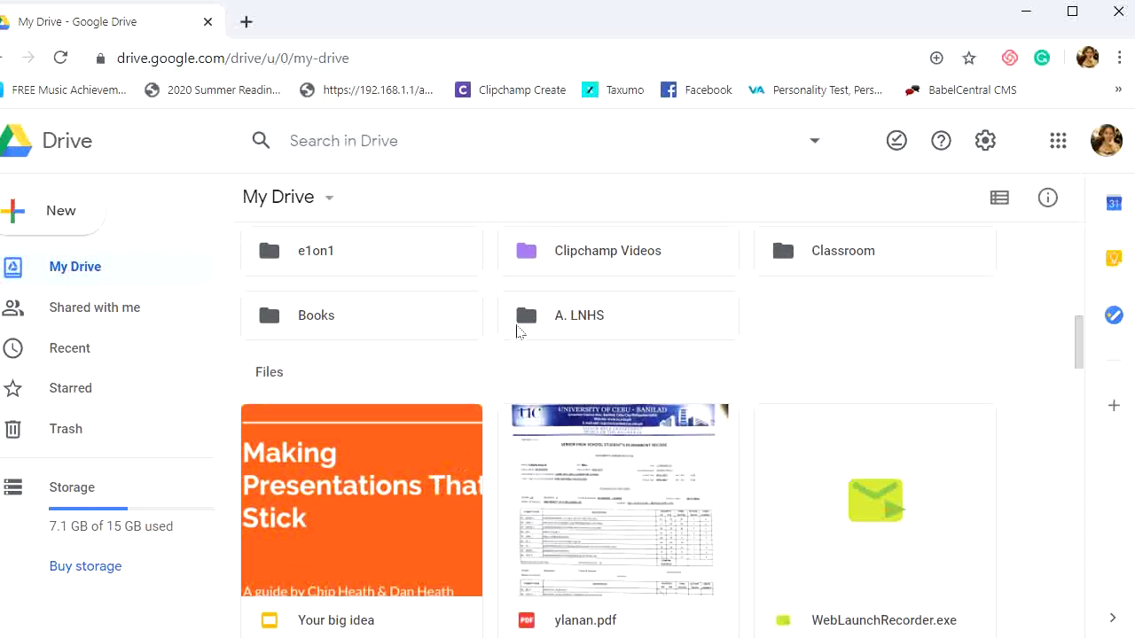
{"action": "scroll", "coordinate": [608, 497], "scroll_direction": "down", "scroll_amount": 3}
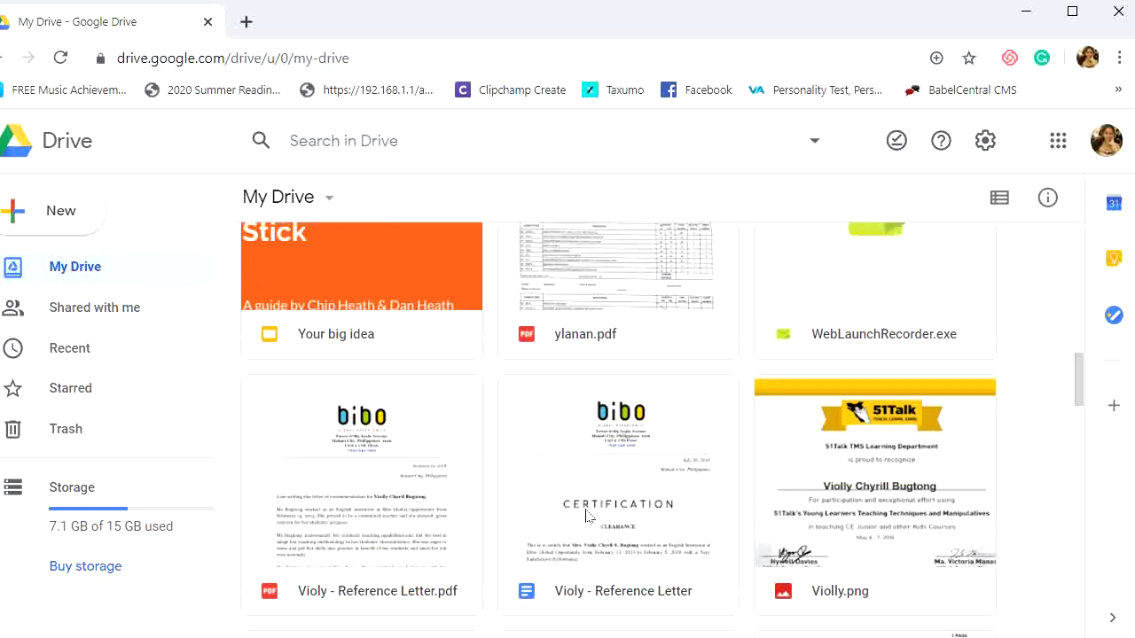
{"action": "scroll", "coordinate": [585, 505], "scroll_direction": "up", "scroll_amount": 10}
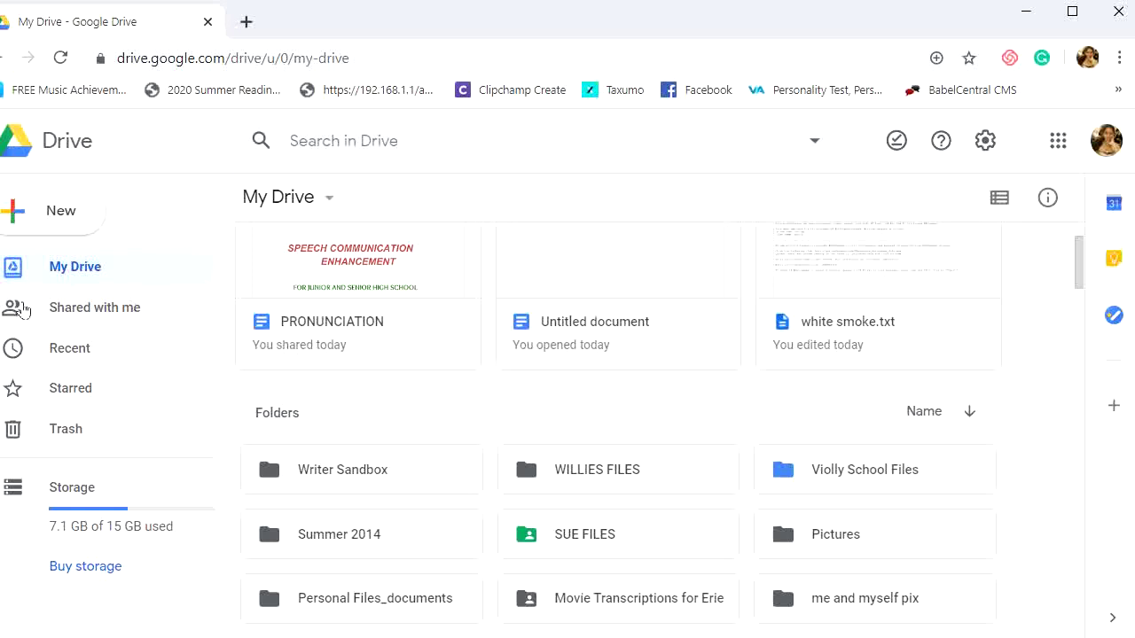
Look through the folders and files that other people have shared with this account.
{"action": "left_click", "coordinate": [71, 316]}
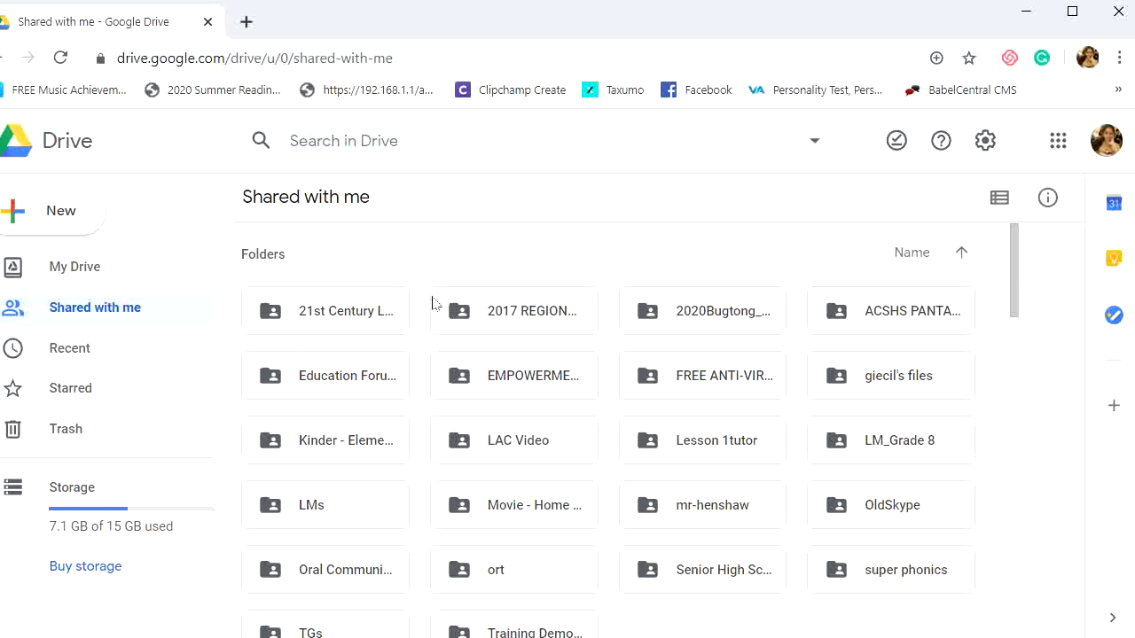
{"action": "scroll", "coordinate": [433, 310], "scroll_direction": "down", "scroll_amount": 5}
{"action": "scroll", "coordinate": [433, 314], "scroll_direction": "up", "scroll_amount": 5}
Look through the recently used files back to those from earlier this month, and view the starred items.
{"action": "left_click", "coordinate": [127, 356]}
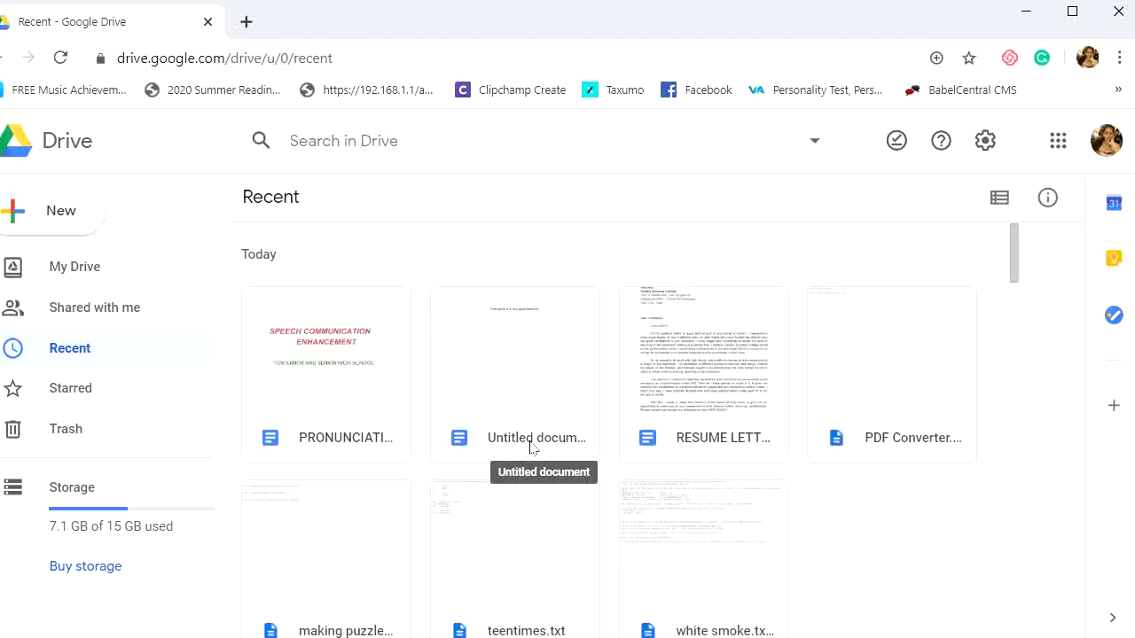
{"action": "scroll", "coordinate": [532, 450], "scroll_direction": "down", "scroll_amount": 3}
{"action": "scroll", "coordinate": [531, 448], "scroll_direction": "up", "scroll_amount": 3}
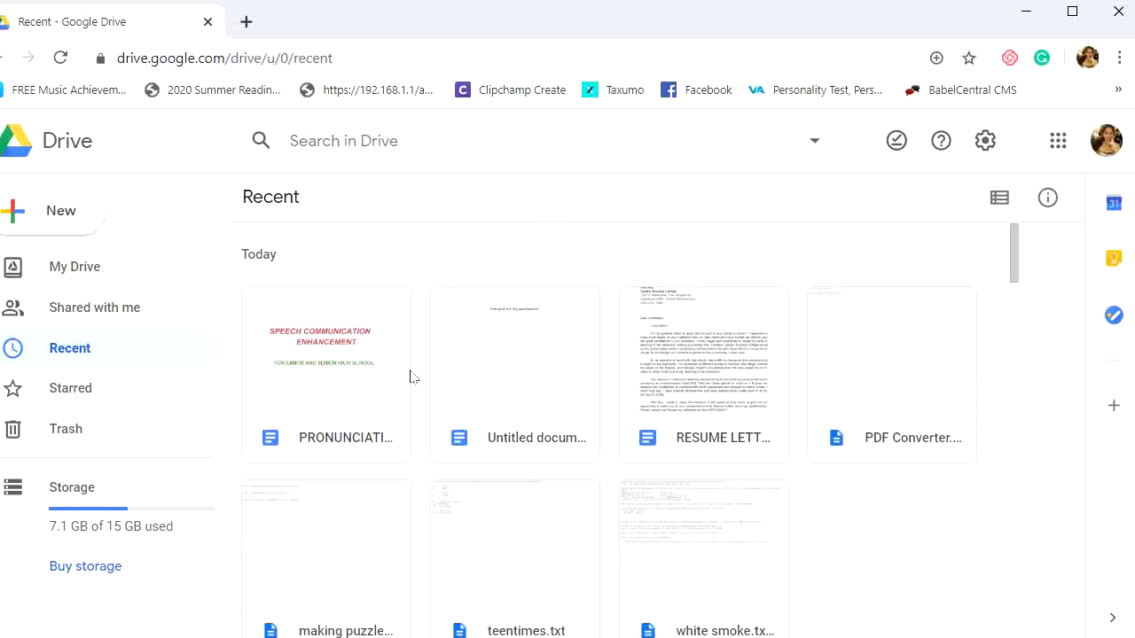
{"action": "scroll", "coordinate": [410, 377], "scroll_direction": "down", "scroll_amount": 5}
{"action": "scroll", "coordinate": [411, 377], "scroll_direction": "up", "scroll_amount": 4}
{"action": "scroll", "coordinate": [411, 377], "scroll_direction": "down", "scroll_amount": 4}
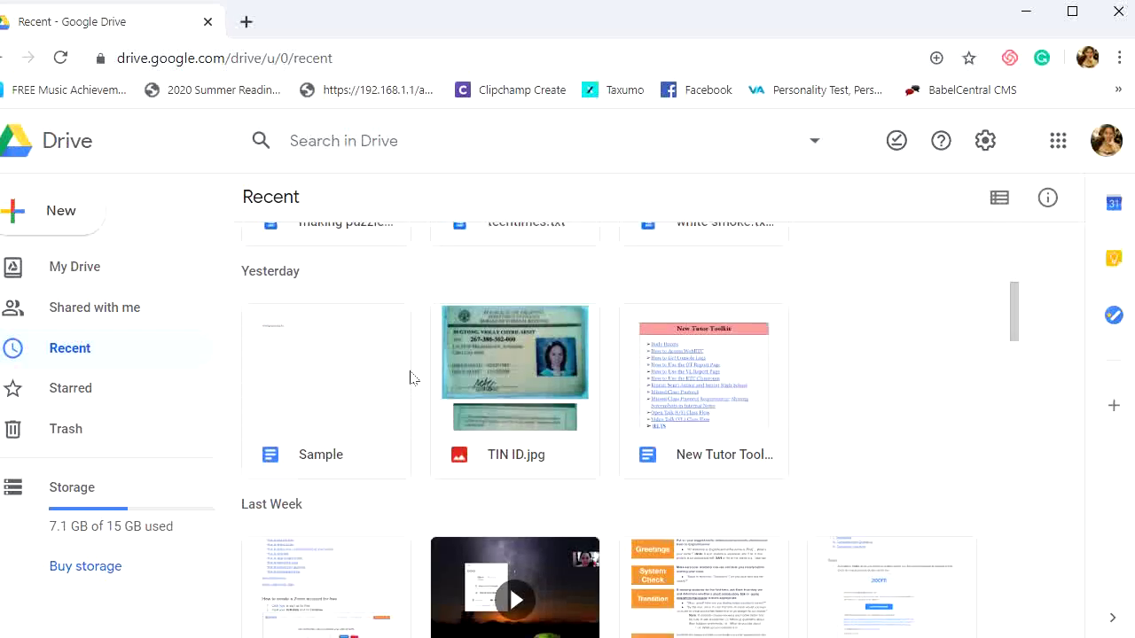
{"action": "scroll", "coordinate": [411, 377], "scroll_direction": "down", "scroll_amount": 2}
{"action": "scroll", "coordinate": [328, 372], "scroll_direction": "down", "scroll_amount": 3}
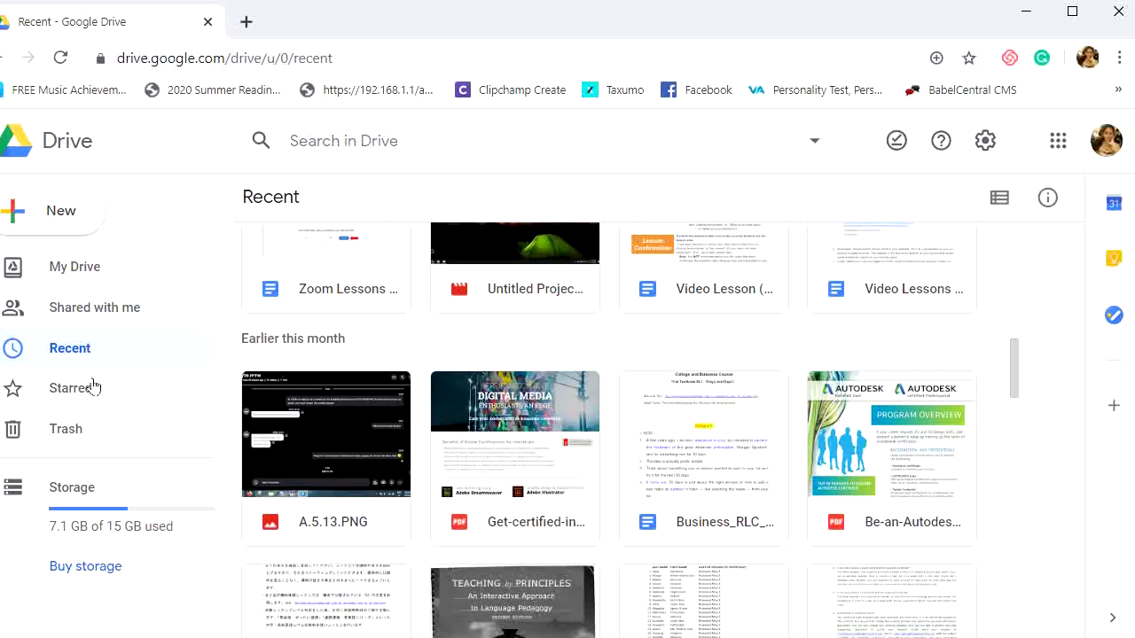
{"action": "left_click", "coordinate": [125, 398]}
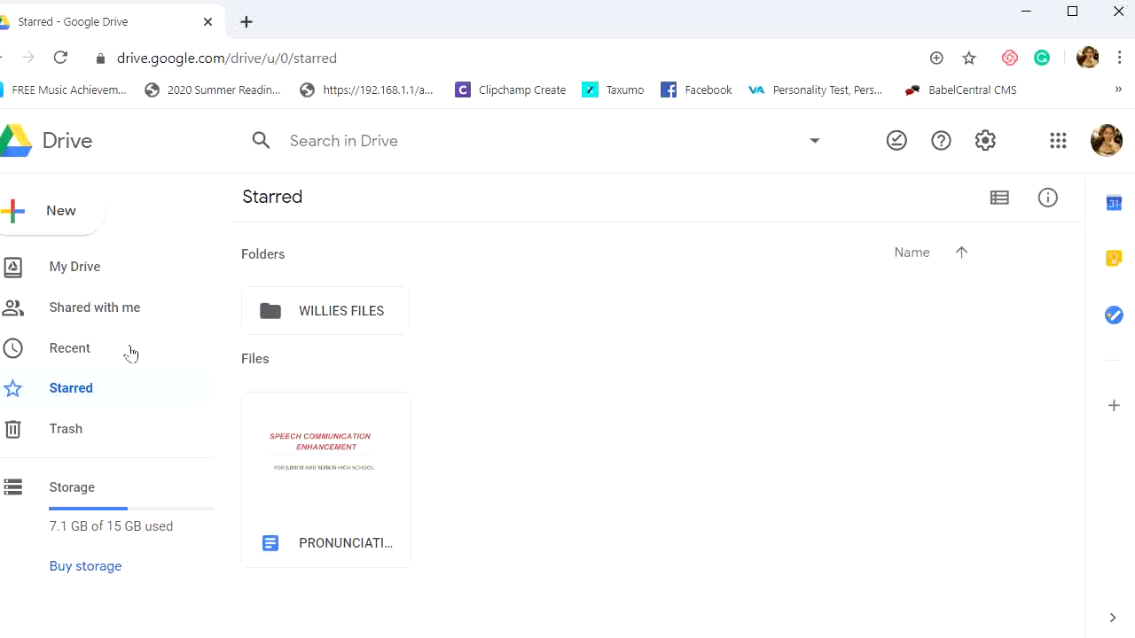
Add the Writer Sandbox folder in My Drive to Starred.
{"action": "left_click", "coordinate": [102, 278]}
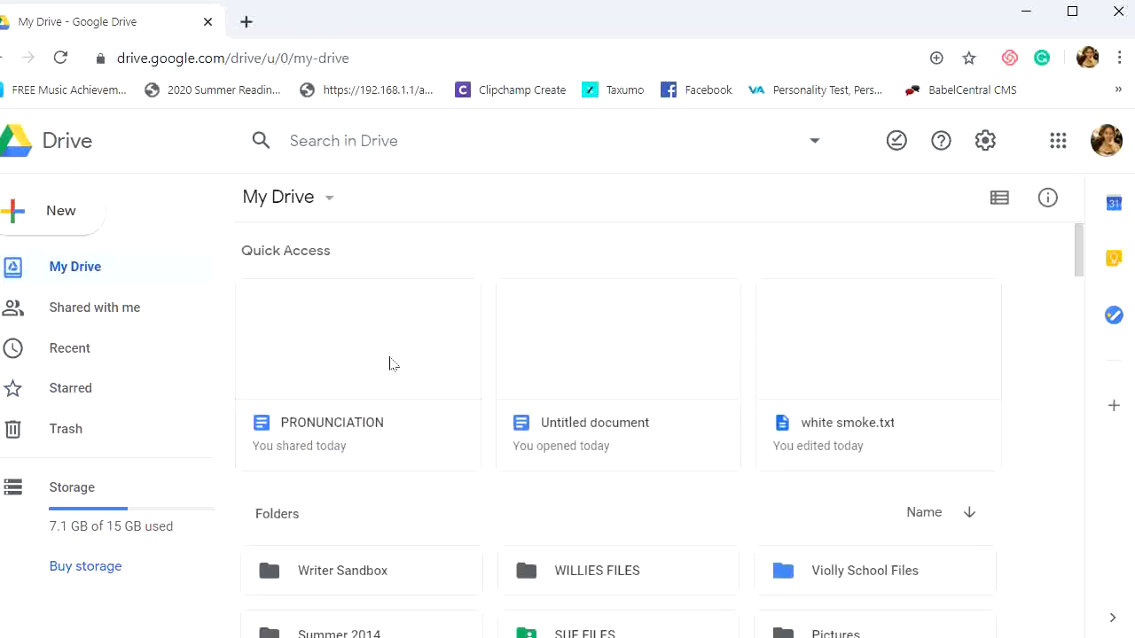
{"action": "scroll", "coordinate": [474, 506], "scroll_direction": "down", "scroll_amount": 2}
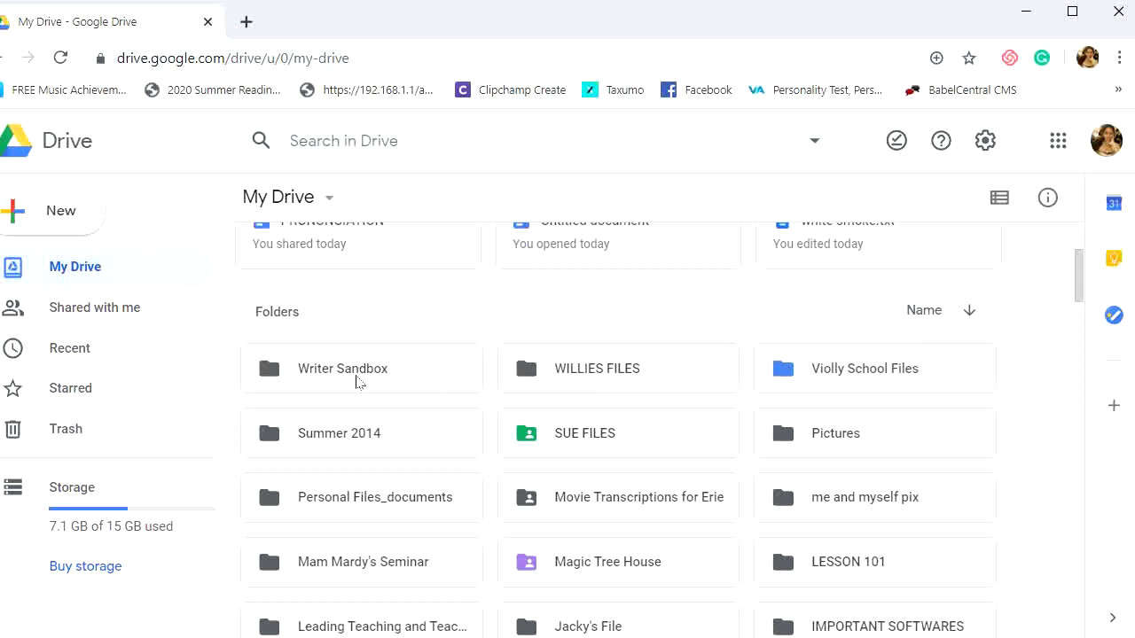
{"action": "right_click", "coordinate": [355, 376]}
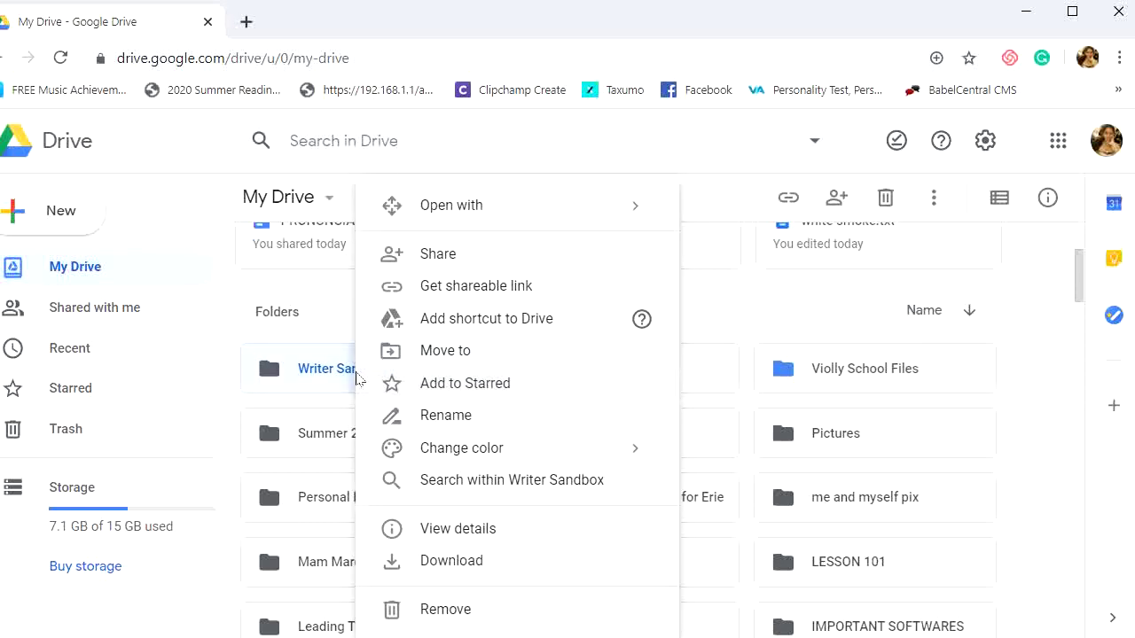
{"action": "left_click", "coordinate": [335, 376]}
{"action": "right_click", "coordinate": [334, 376]}
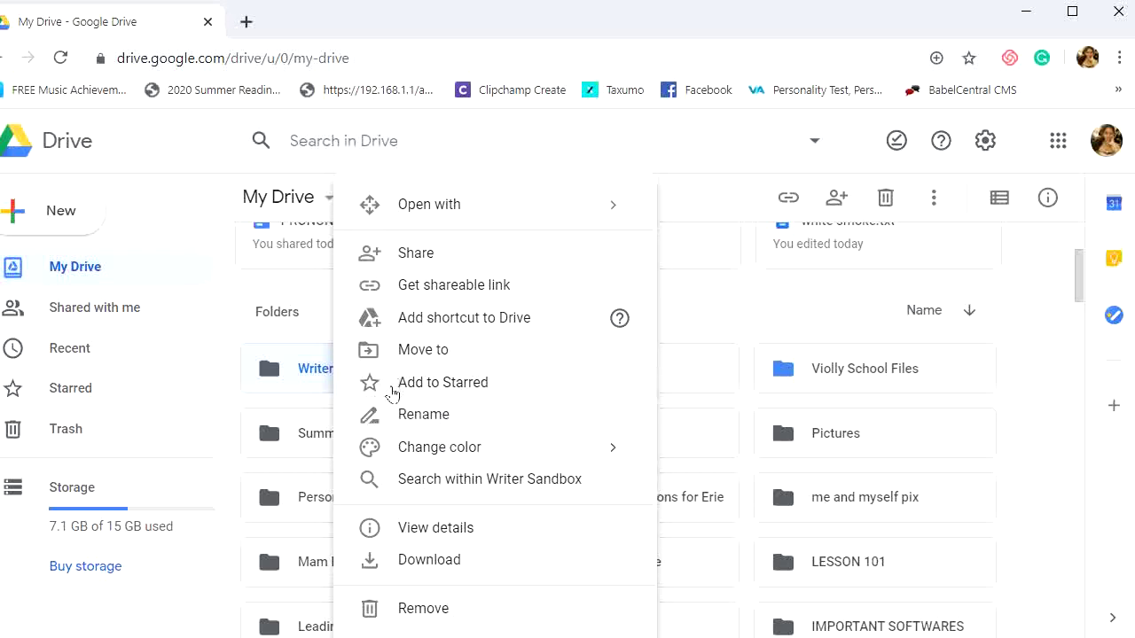
{"action": "left_click", "coordinate": [536, 384]}
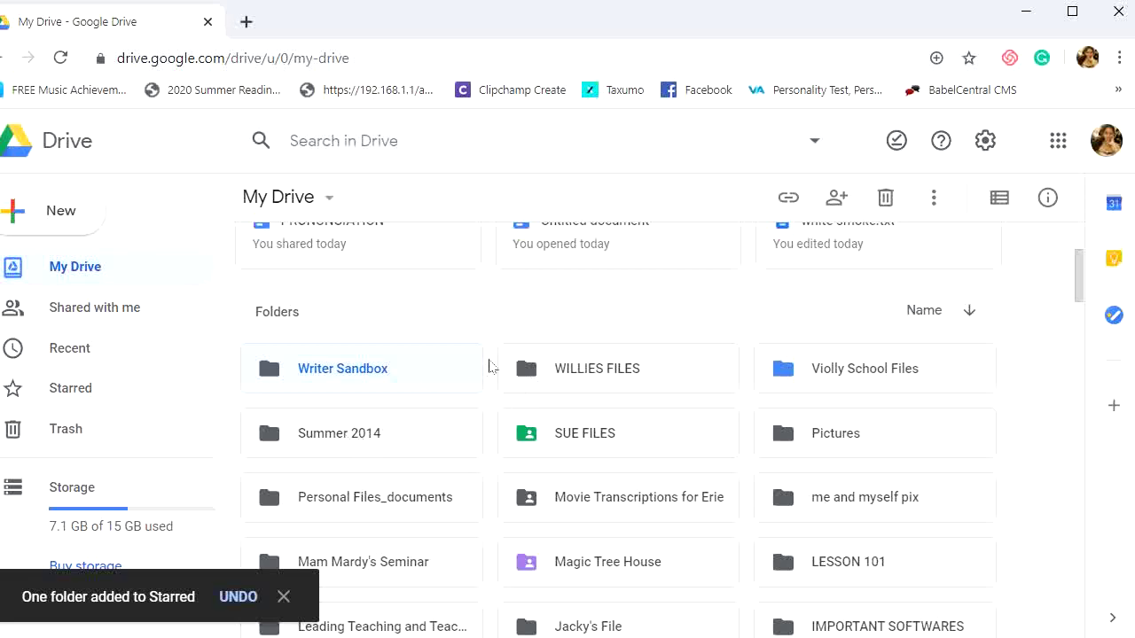
Add the Venus Students '18 spreadsheet in My Drive to Starred and view the starred items.
{"action": "scroll", "coordinate": [492, 363], "scroll_direction": "down", "scroll_amount": 4}
{"action": "scroll", "coordinate": [497, 351], "scroll_direction": "down", "scroll_amount": 5}
{"action": "scroll", "coordinate": [512, 362], "scroll_direction": "down", "scroll_amount": 5}
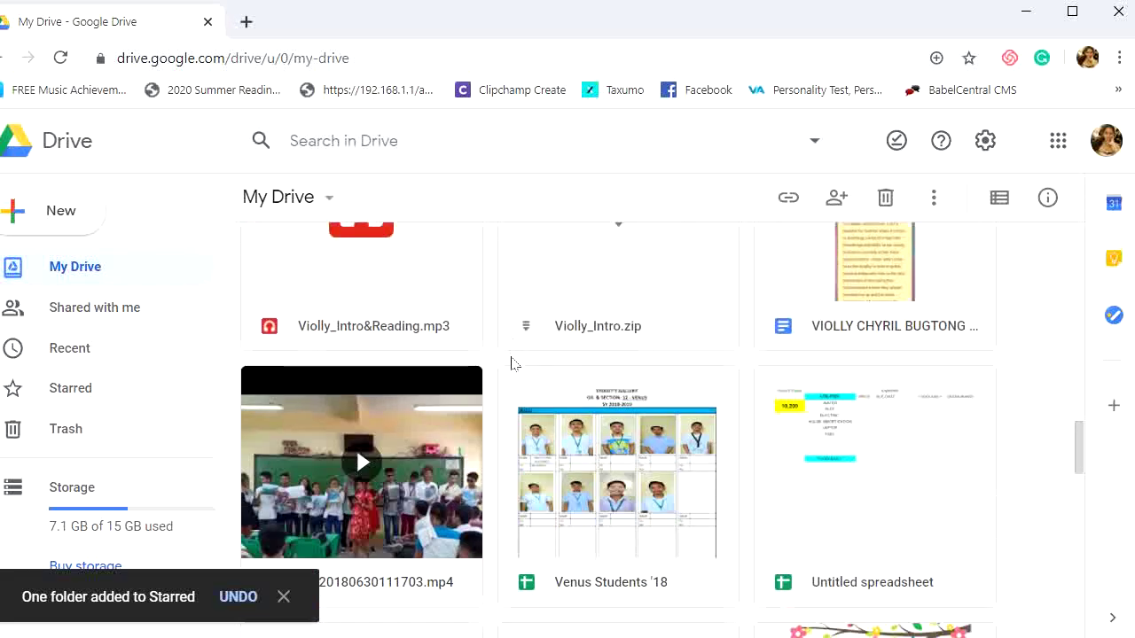
{"action": "scroll", "coordinate": [615, 411], "scroll_direction": "down", "scroll_amount": 1}
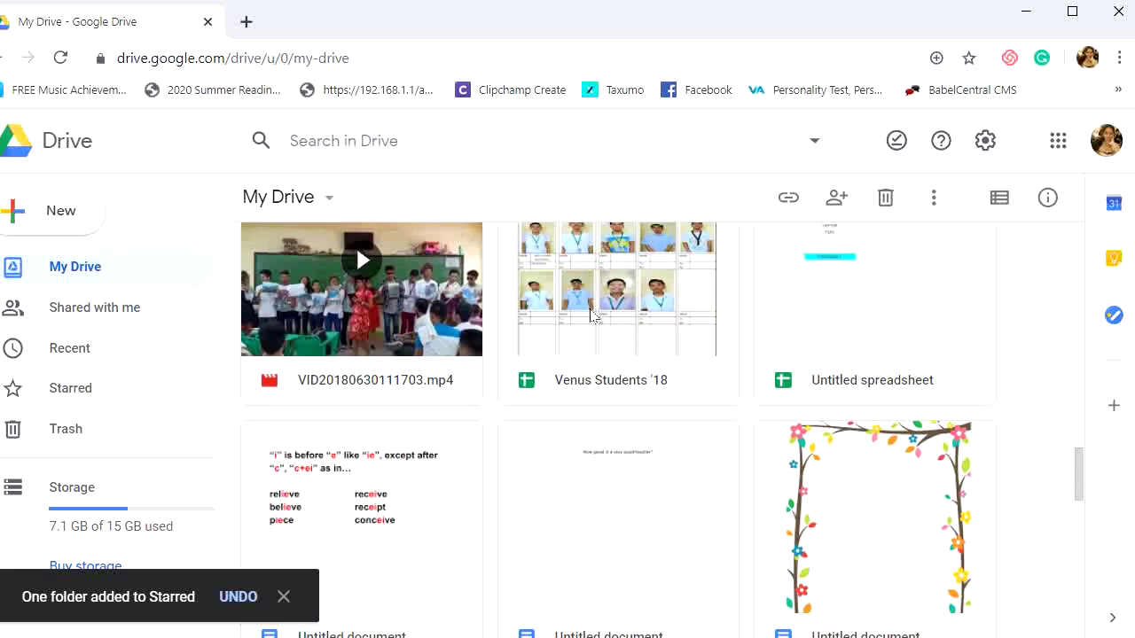
{"action": "right_click", "coordinate": [592, 315]}
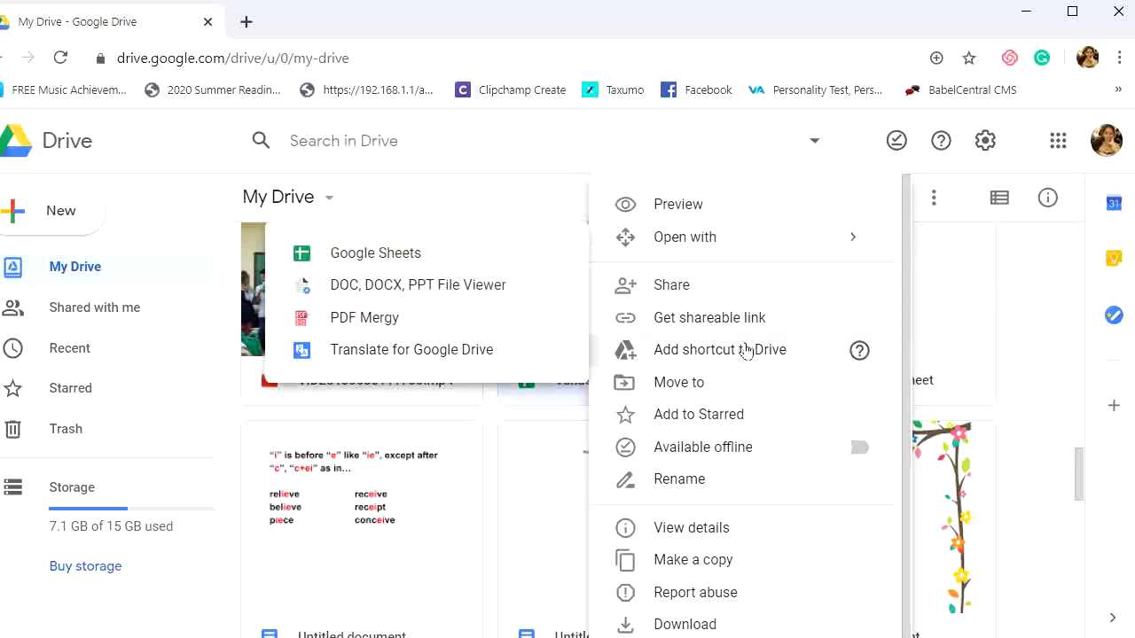
{"action": "left_click", "coordinate": [732, 415]}
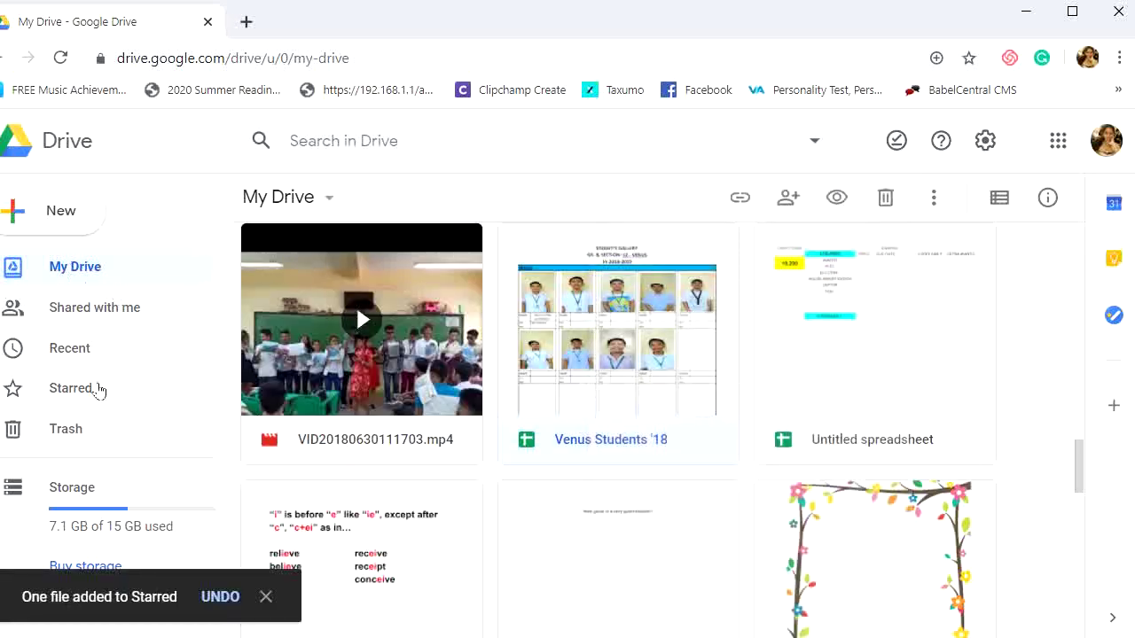
{"action": "left_click", "coordinate": [98, 390]}
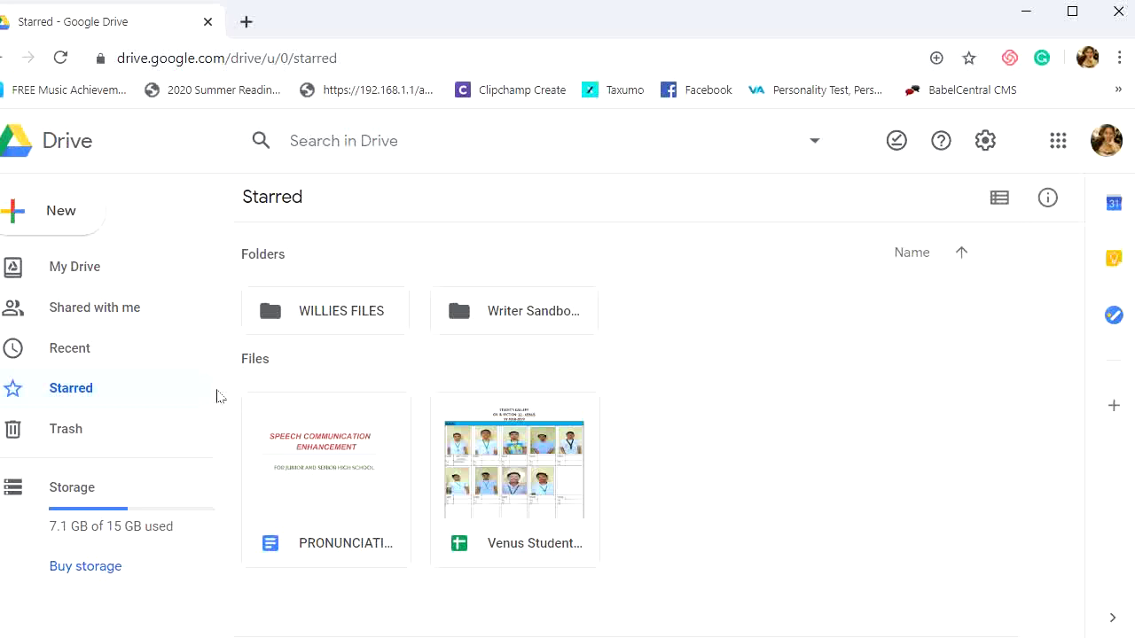
Look through the trashed folders and files and select the untitled document beside the Untitled projector-icon file.
{"action": "left_click", "coordinate": [98, 439]}
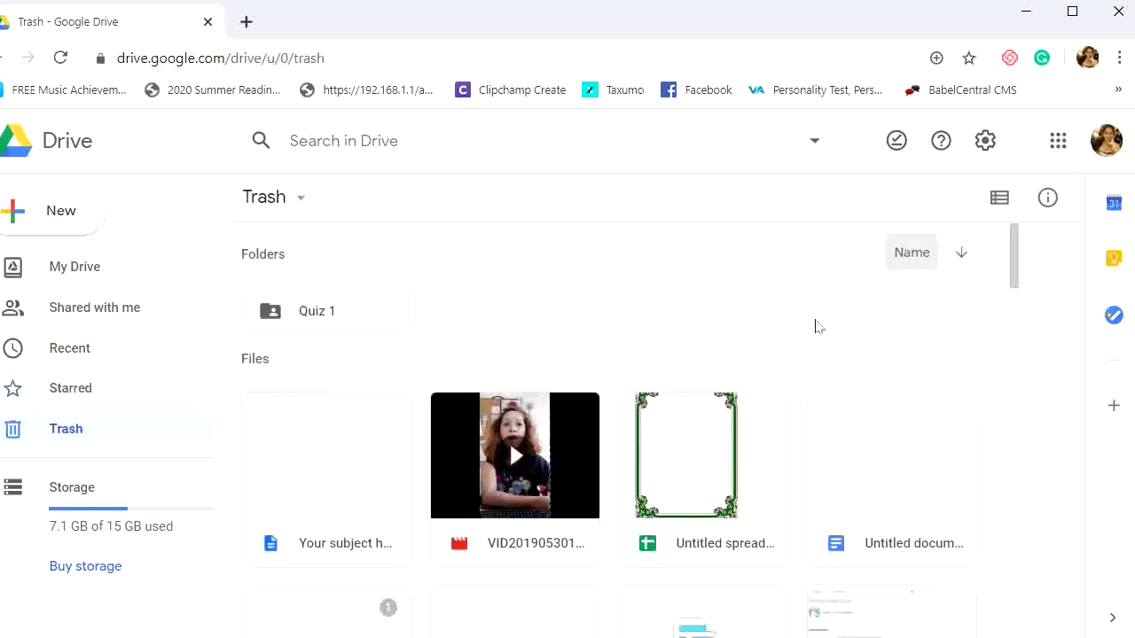
{"action": "scroll", "coordinate": [573, 342], "scroll_direction": "down", "scroll_amount": 5}
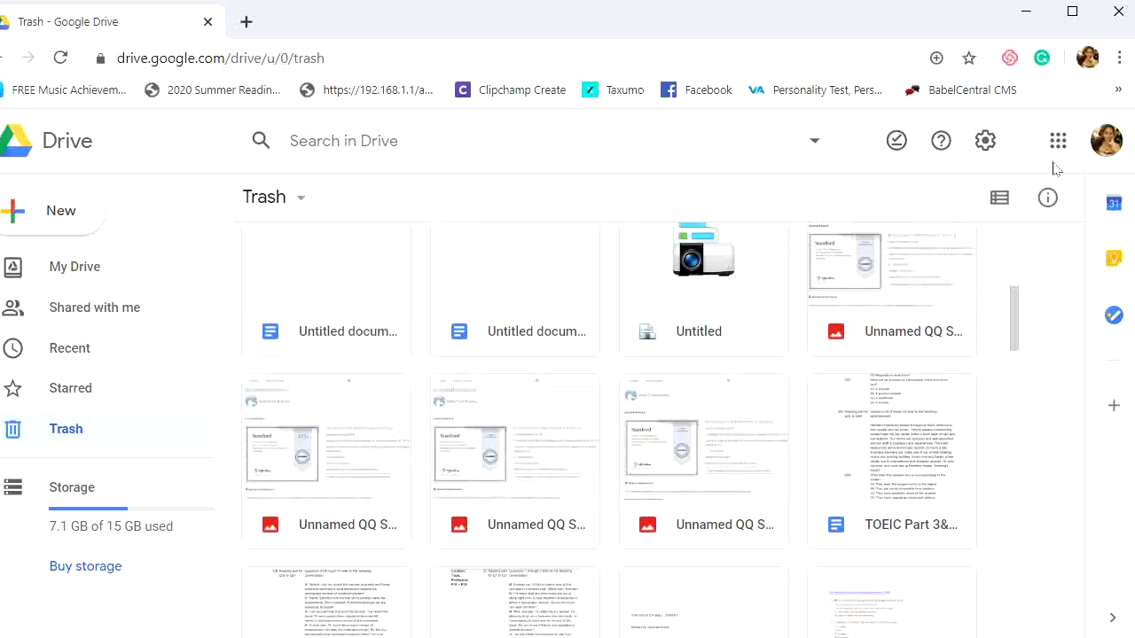
{"action": "scroll", "coordinate": [581, 369], "scroll_direction": "up", "scroll_amount": 3}
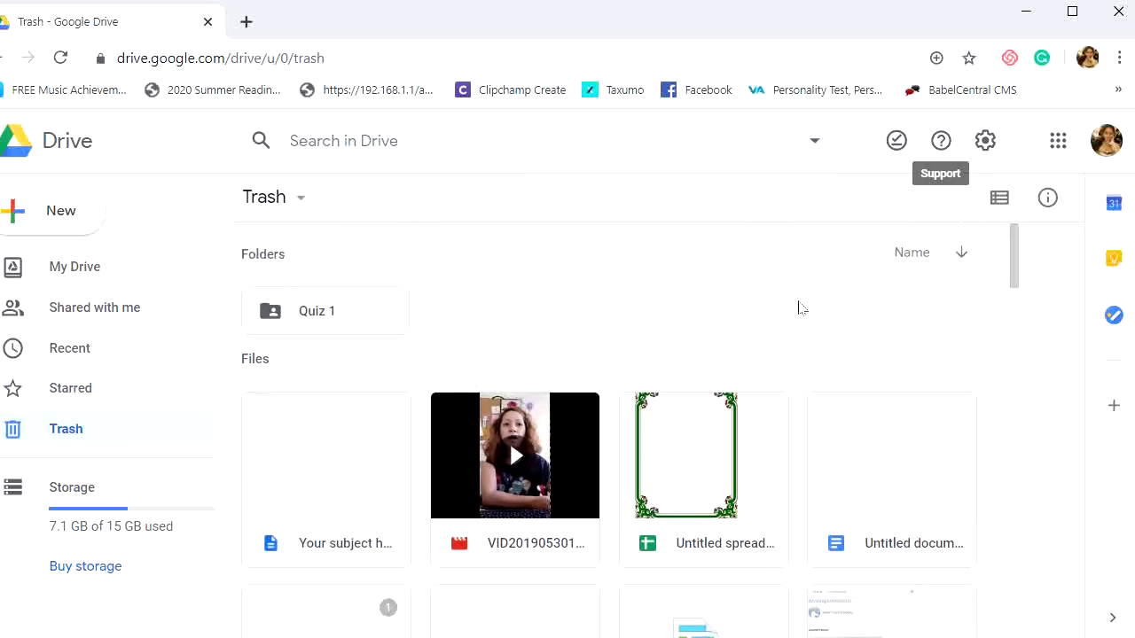
{"action": "scroll", "coordinate": [375, 408], "scroll_direction": "down", "scroll_amount": 3}
{"action": "left_click", "coordinate": [596, 372]}
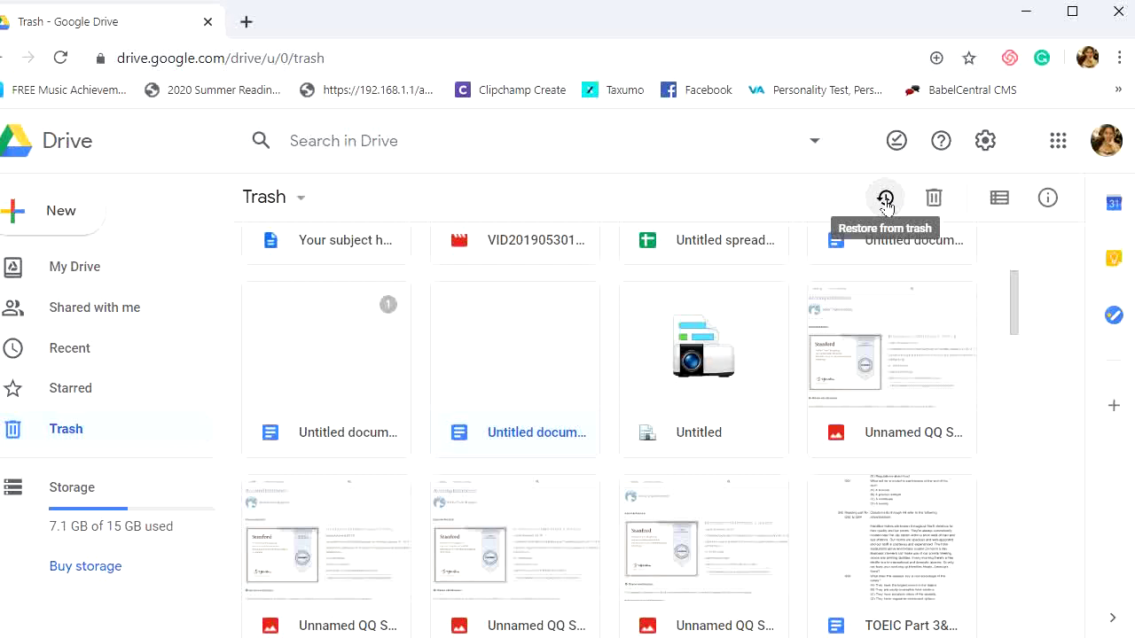
View the file-type suggestions of the Drive search, and select all the items in Trash.
{"action": "left_click", "coordinate": [483, 137]}
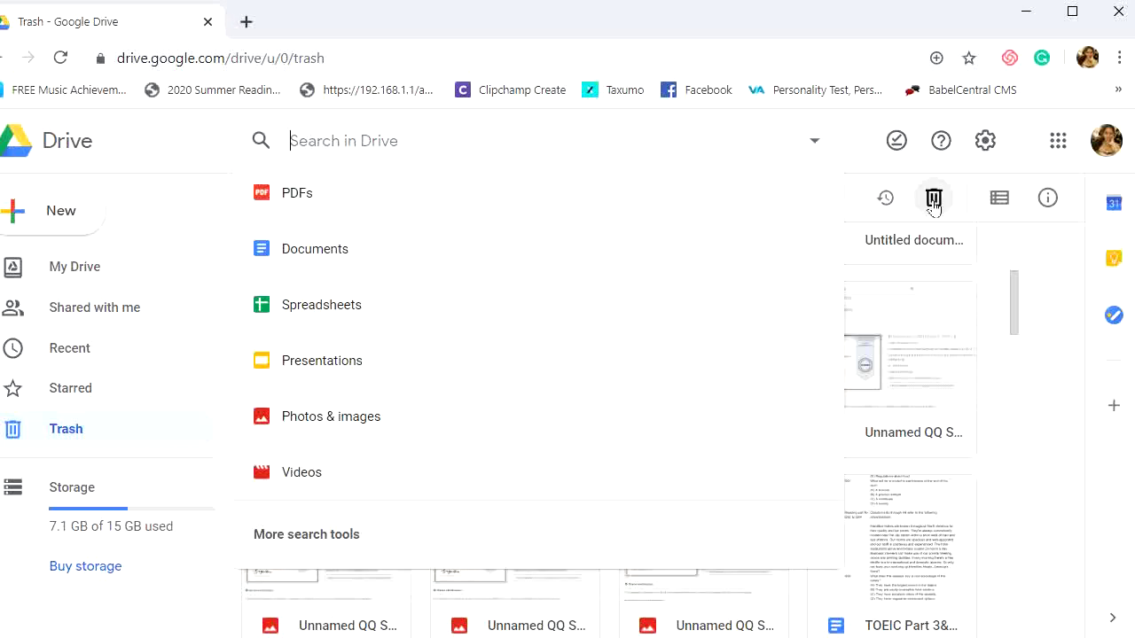
{"action": "left_click", "coordinate": [1035, 321]}
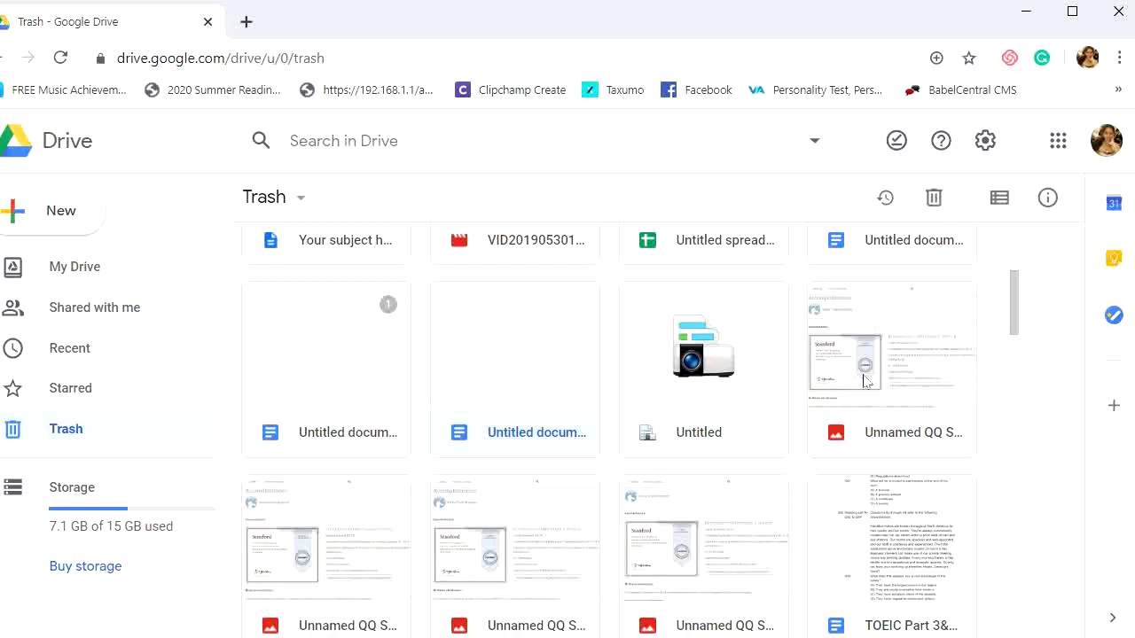
{"action": "left_click", "coordinate": [987, 386]}
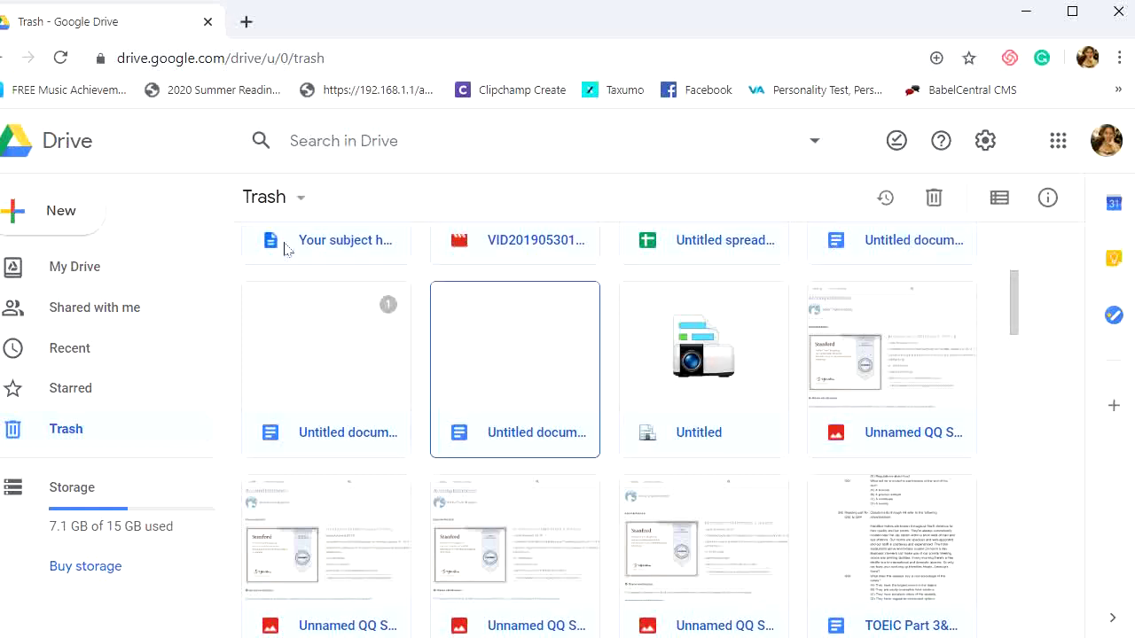
Return to My Drive, look through its folders and files in list layout, and switch back to grid layout.
{"action": "left_click", "coordinate": [113, 271]}
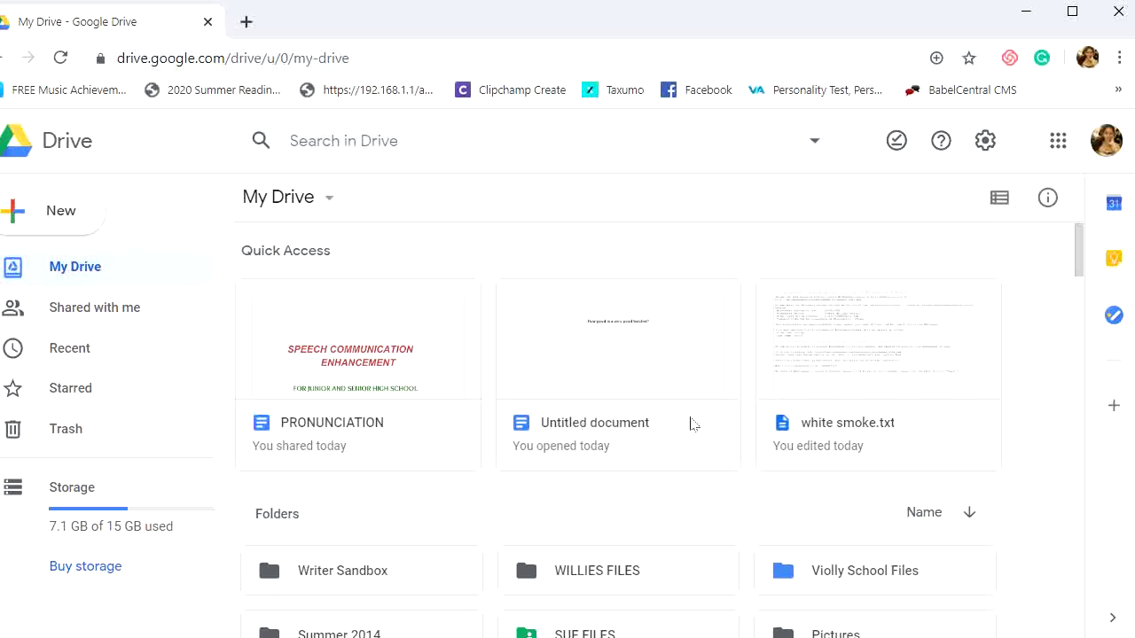
{"action": "scroll", "coordinate": [638, 469], "scroll_direction": "down", "scroll_amount": 2}
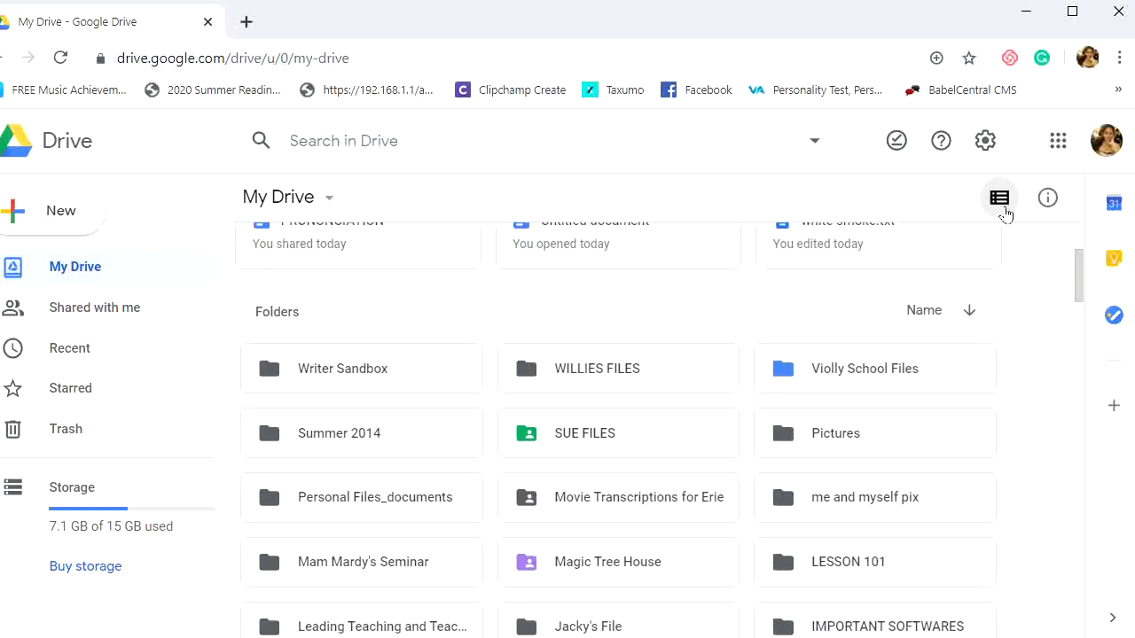
{"action": "left_click", "coordinate": [1000, 202]}
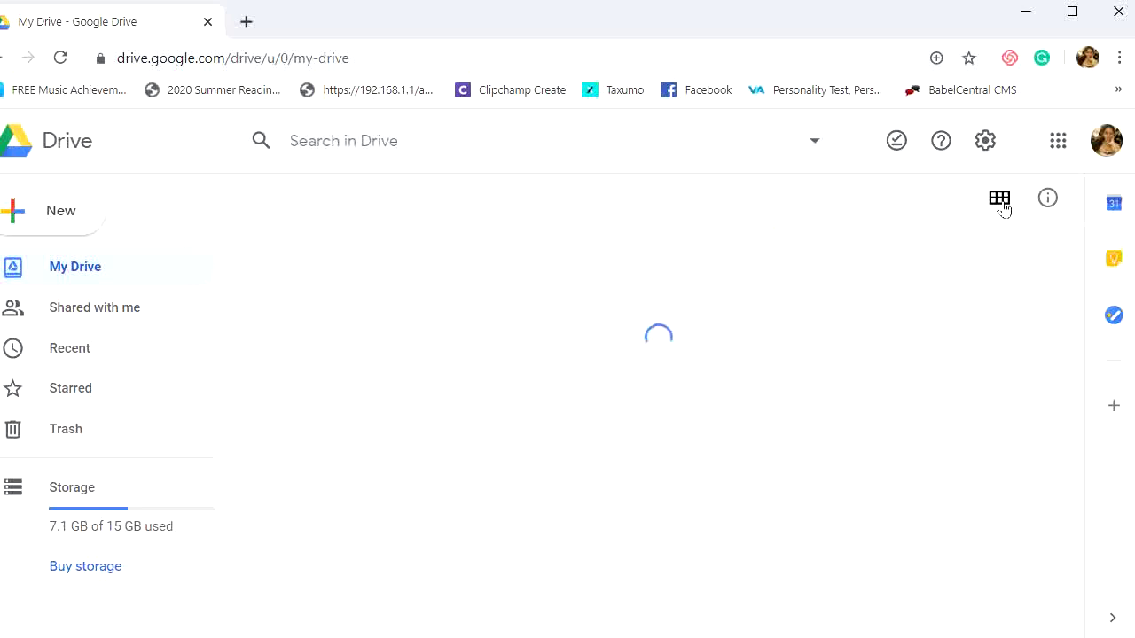
{"action": "scroll", "coordinate": [887, 319], "scroll_direction": "down", "scroll_amount": 3}
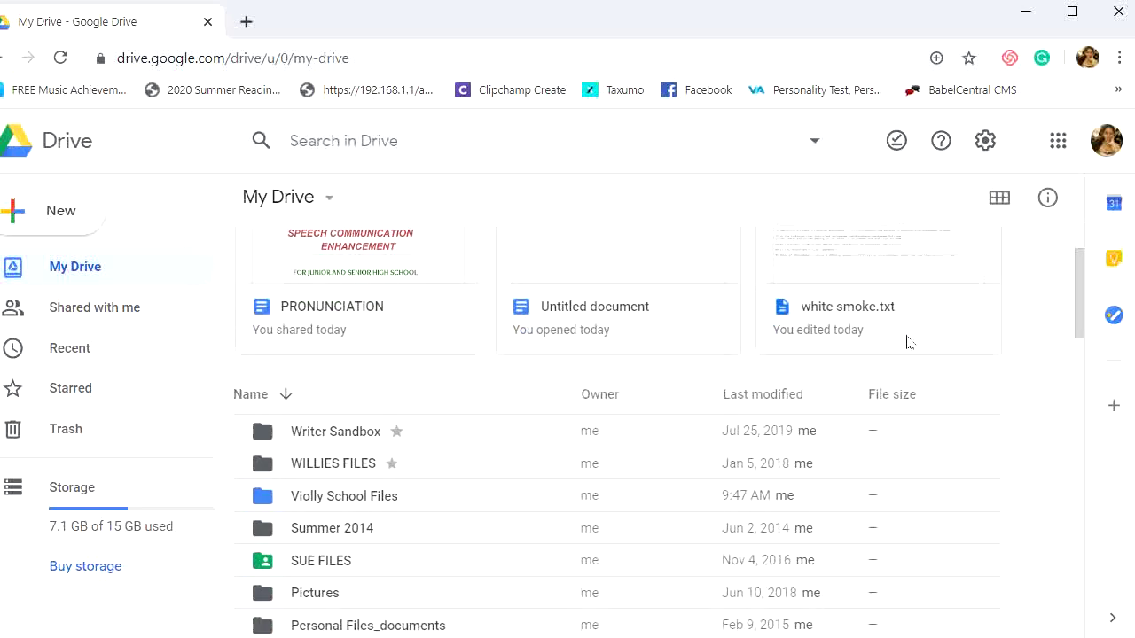
{"action": "scroll", "coordinate": [498, 328], "scroll_direction": "up", "scroll_amount": 2}
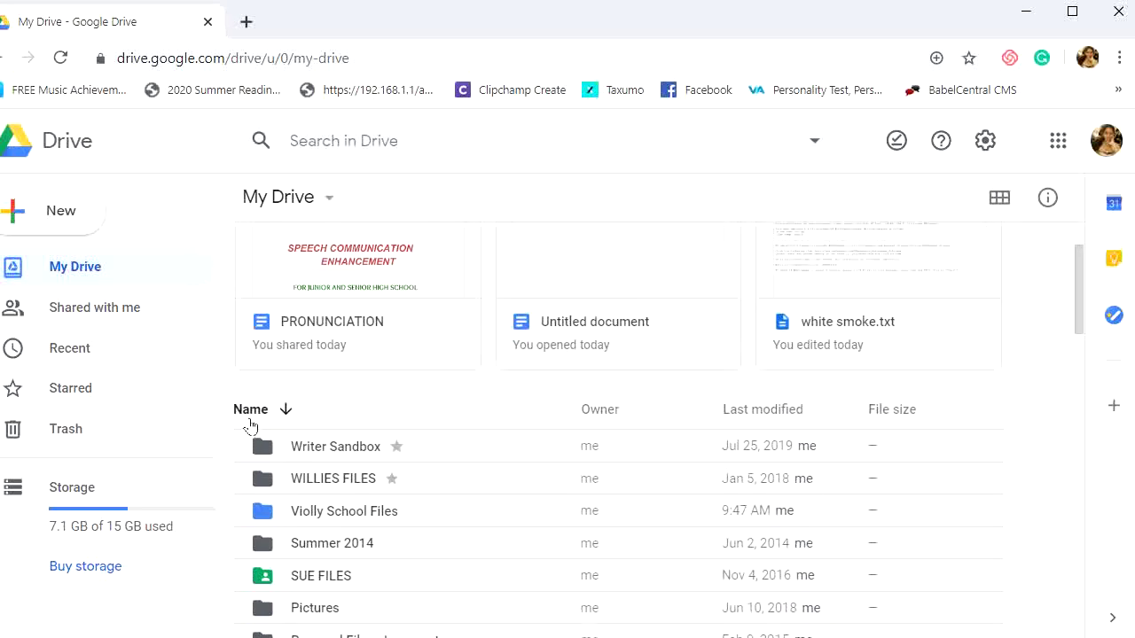
{"action": "scroll", "coordinate": [608, 483], "scroll_direction": "down", "scroll_amount": 12}
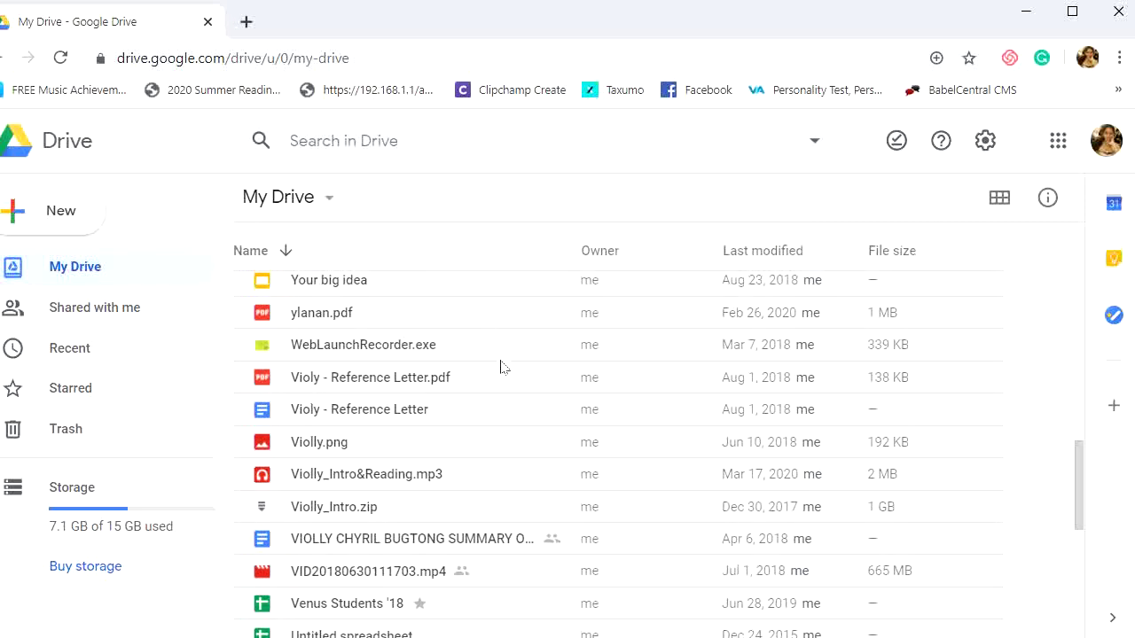
{"action": "scroll", "coordinate": [501, 366], "scroll_direction": "up", "scroll_amount": 2}
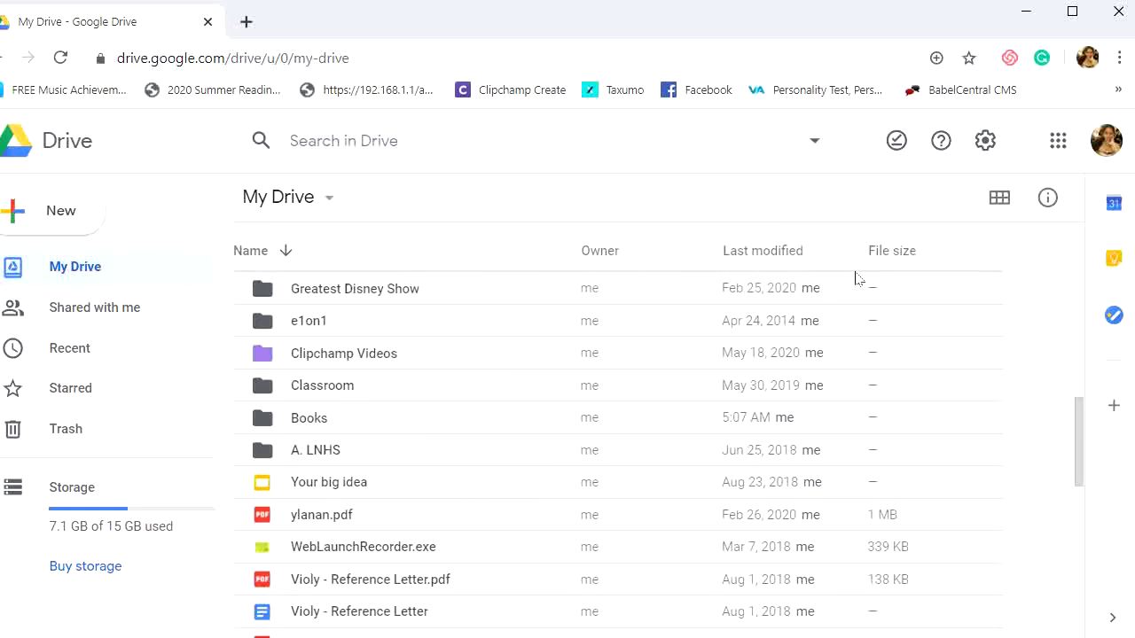
{"action": "left_click", "coordinate": [1000, 206]}
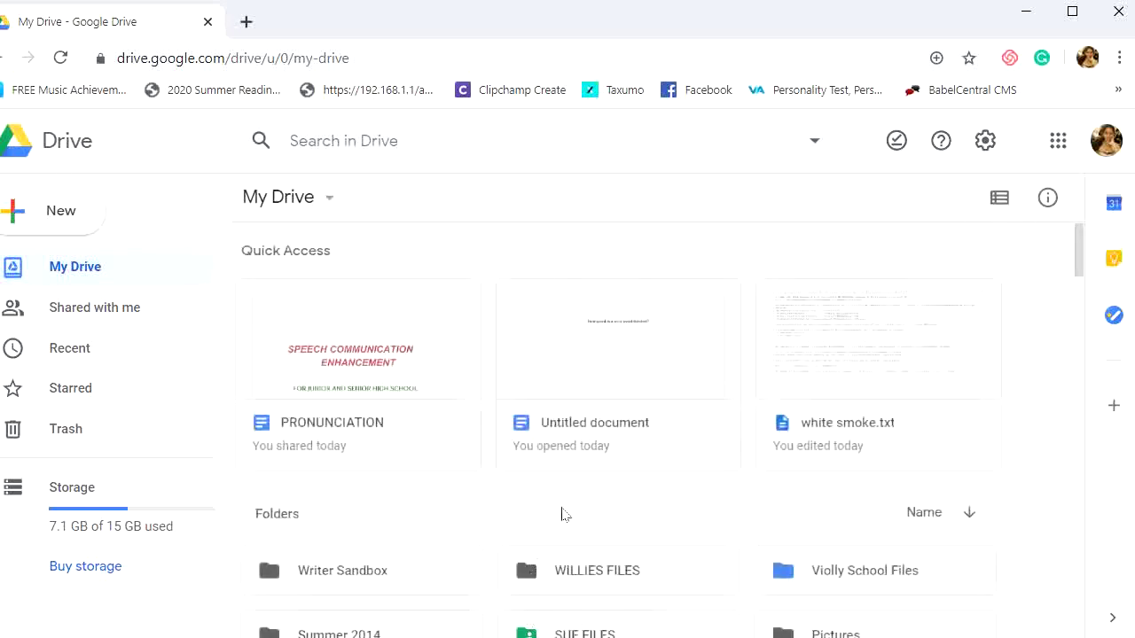
Change the color of the Summer 2014 folder in My Drive to a muted red.
{"action": "scroll", "coordinate": [562, 523], "scroll_direction": "down", "scroll_amount": 3}
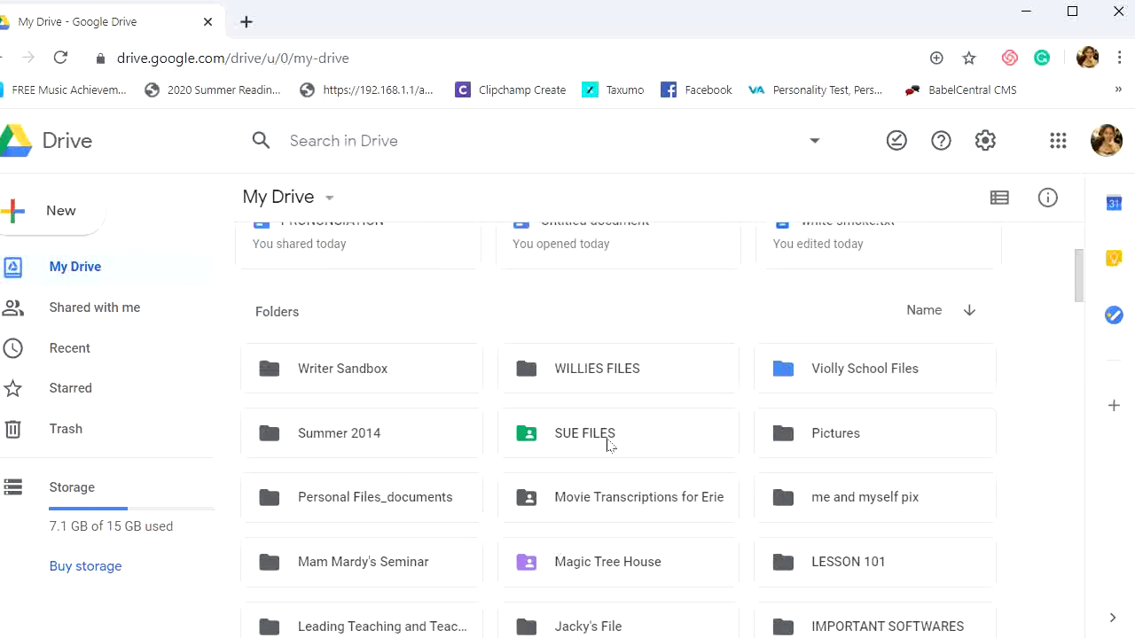
{"action": "scroll", "coordinate": [621, 443], "scroll_direction": "down", "scroll_amount": 2}
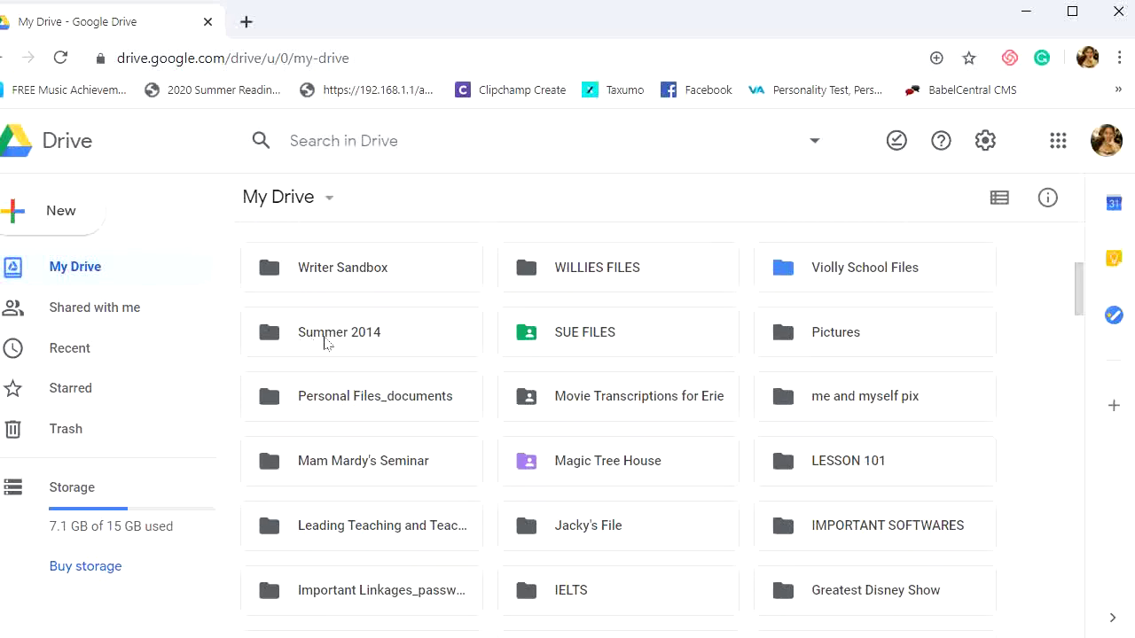
{"action": "right_click", "coordinate": [324, 342]}
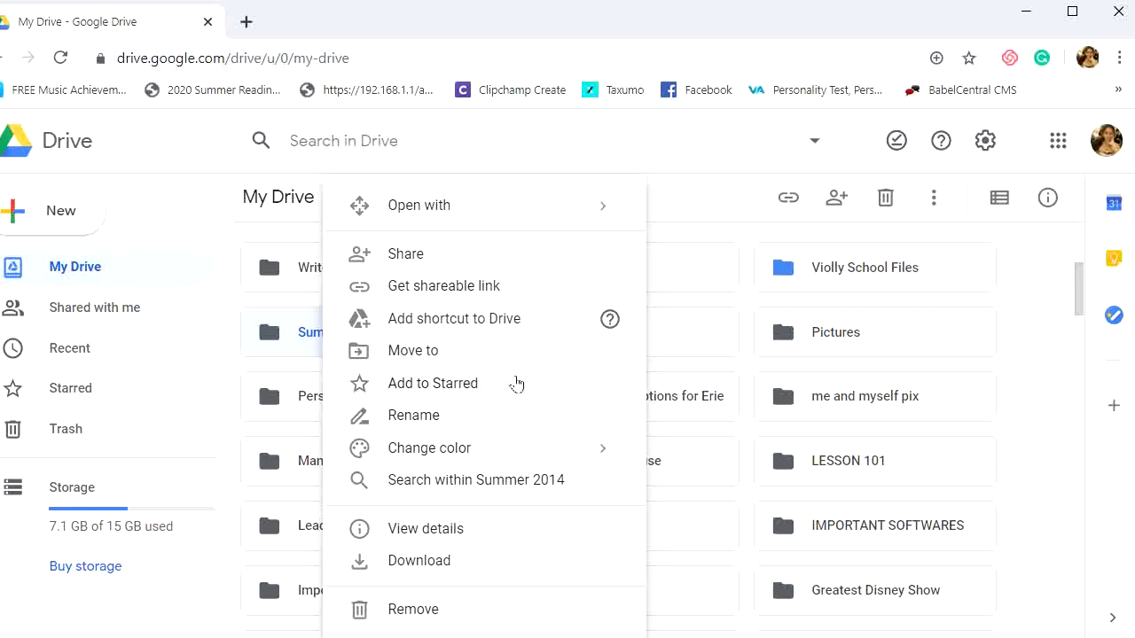
{"action": "mouse_move", "coordinate": [507, 453]}
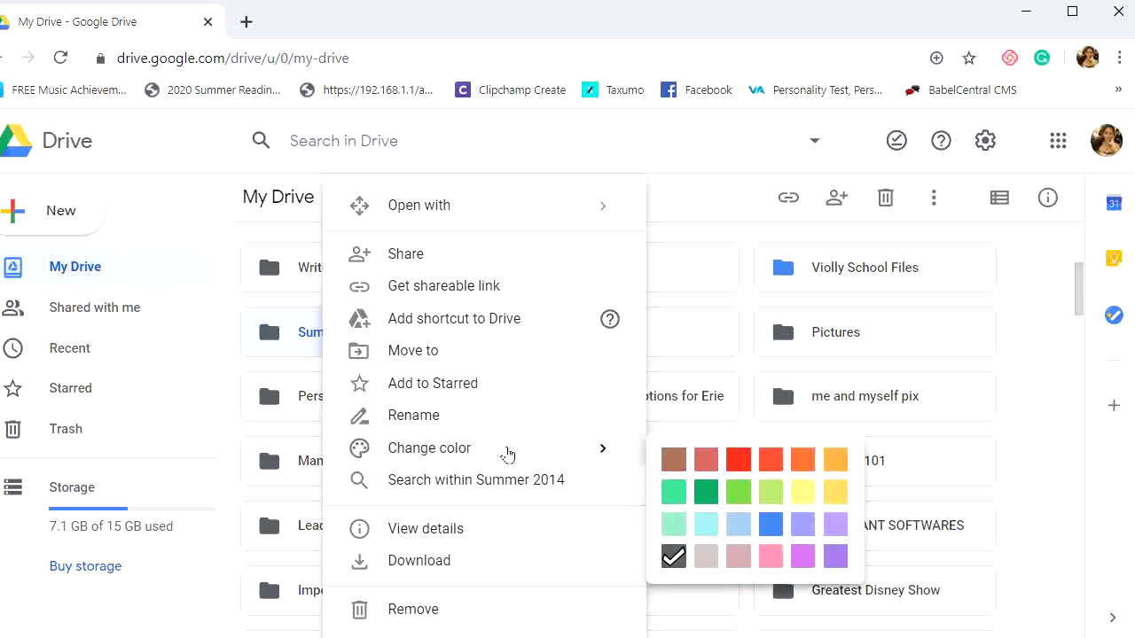
{"action": "left_click", "coordinate": [699, 463]}
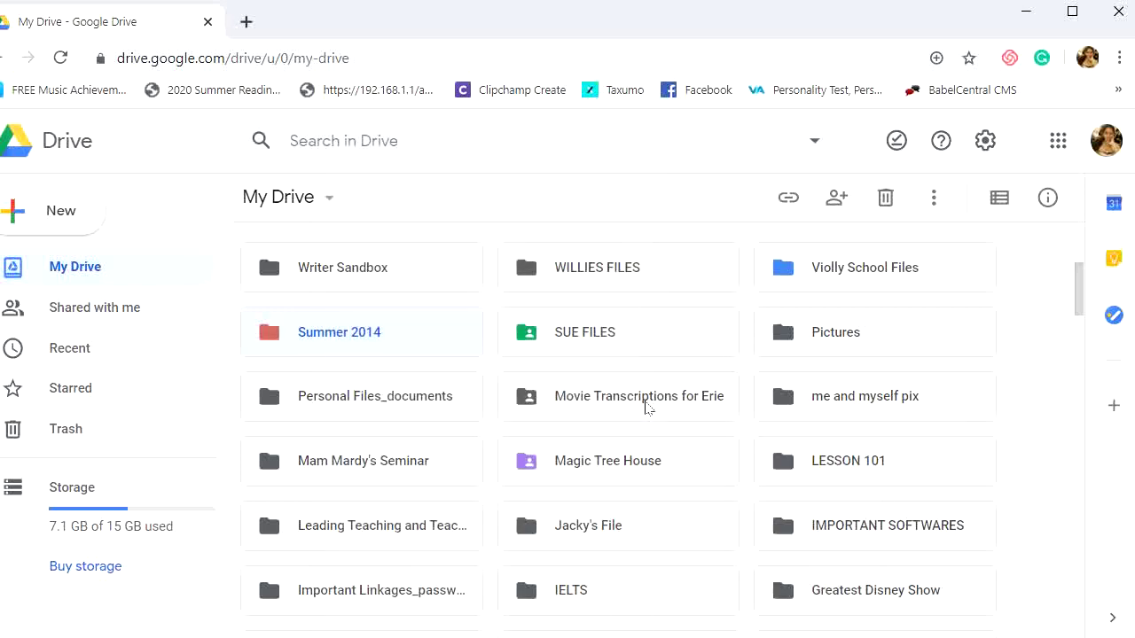
{"action": "right_click", "coordinate": [648, 406]}
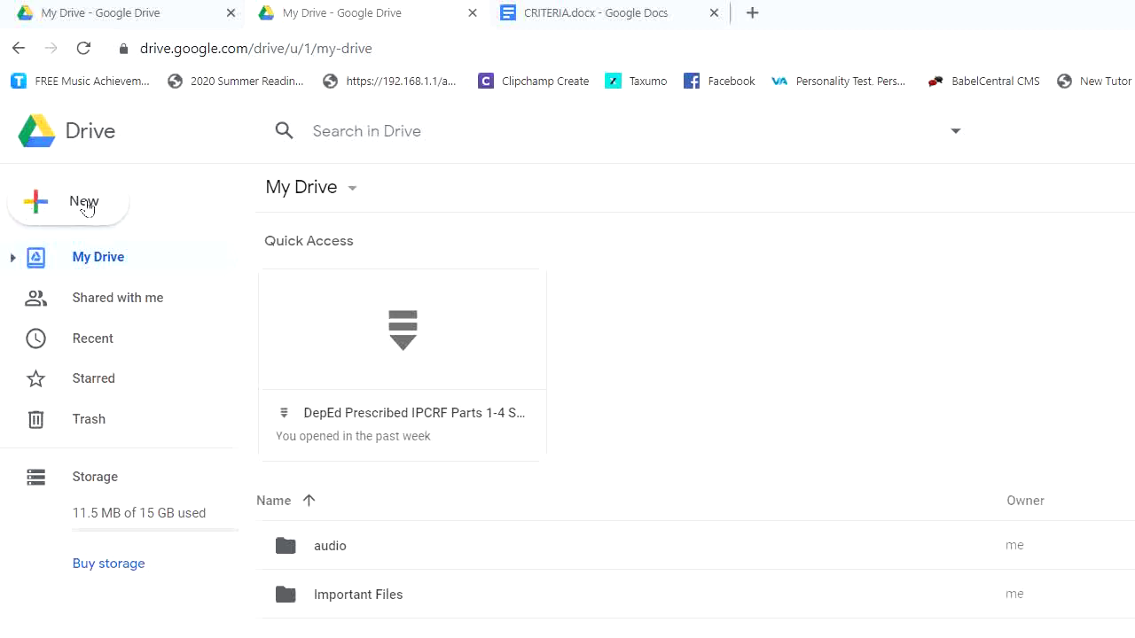
Create a folder named A. Important Files in the second account's My Drive and open it.
{"action": "left_click", "coordinate": [85, 205]}
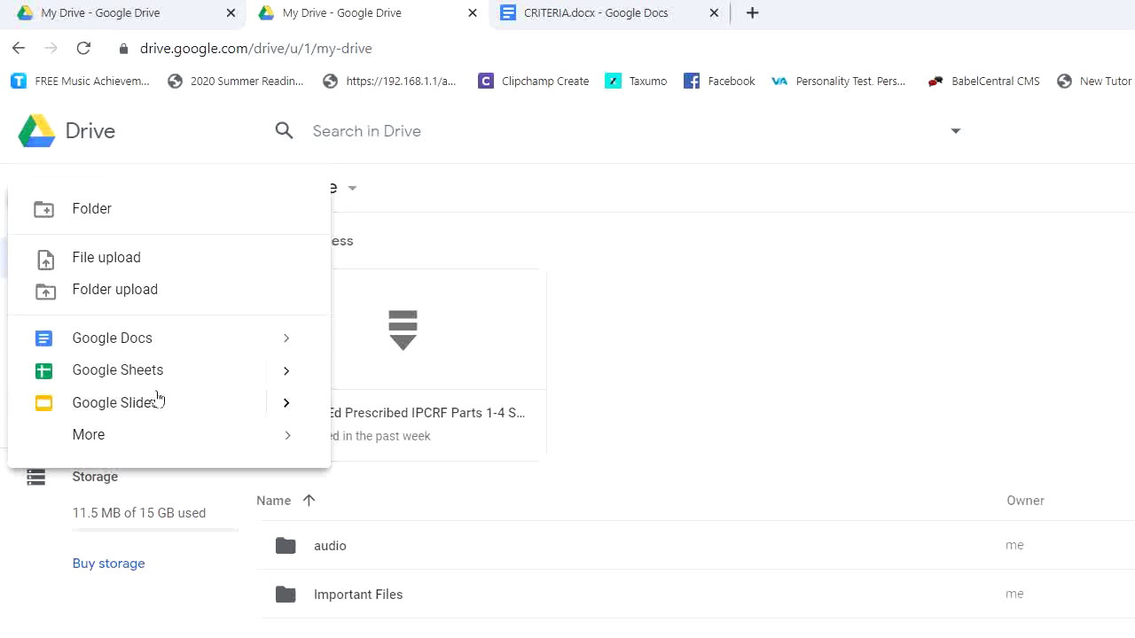
{"action": "left_click", "coordinate": [96, 445]}
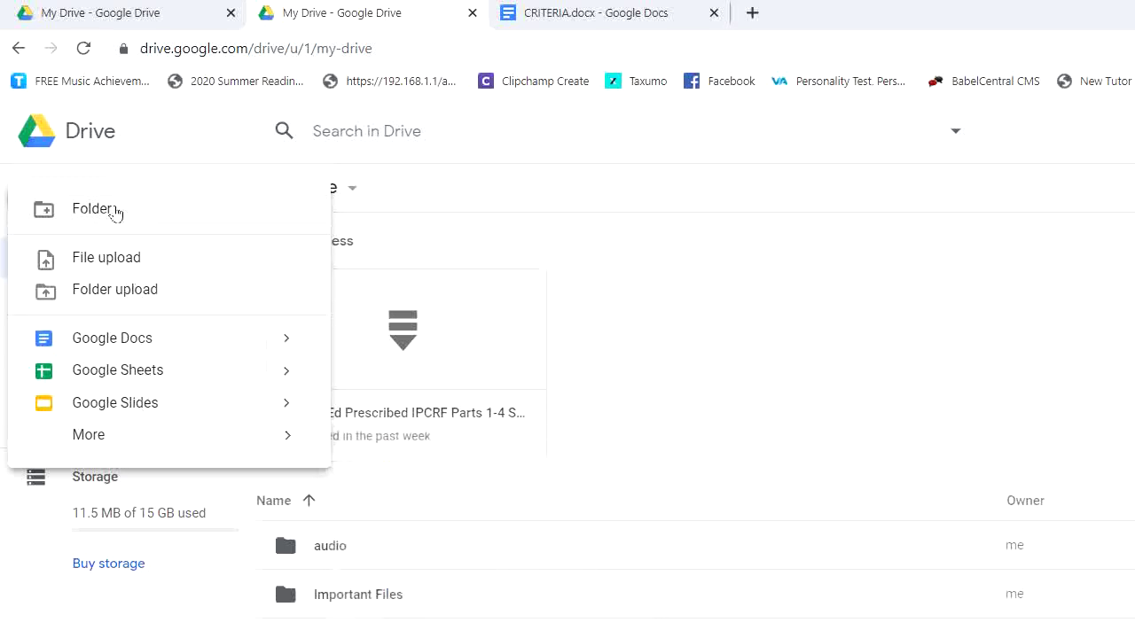
{"action": "left_click", "coordinate": [101, 222]}
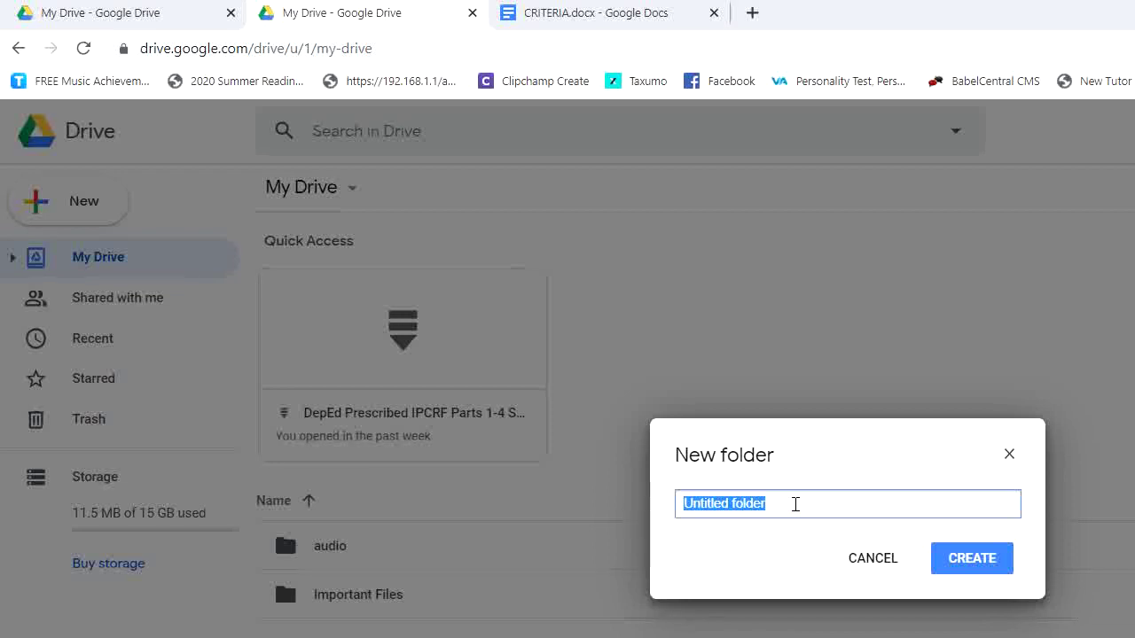
{"action": "type", "text": "A"}
{"action": "key", "text": "BackSpace"}
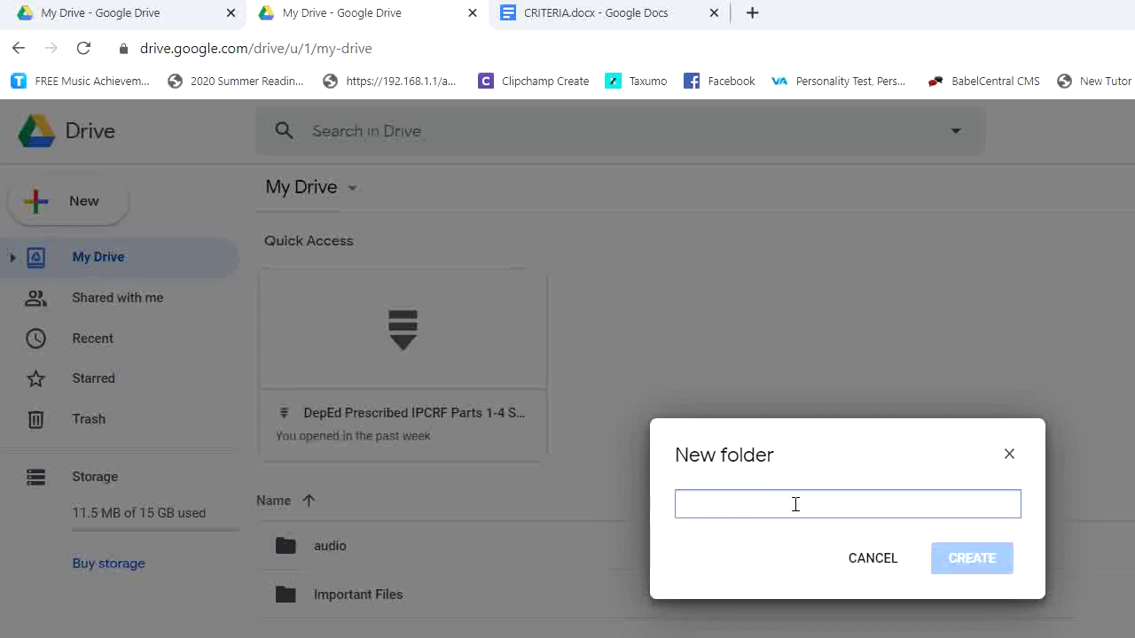
{"action": "type", "text": "A"}
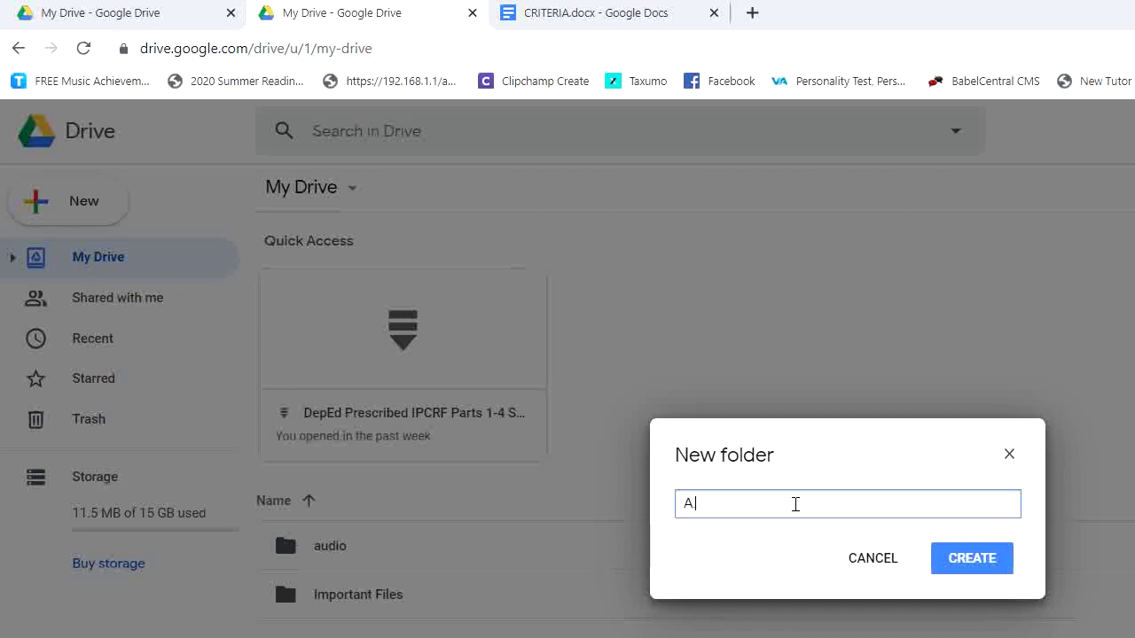
{"action": "type", "text": ". Important Files"}
{"action": "left_click", "coordinate": [958, 568]}
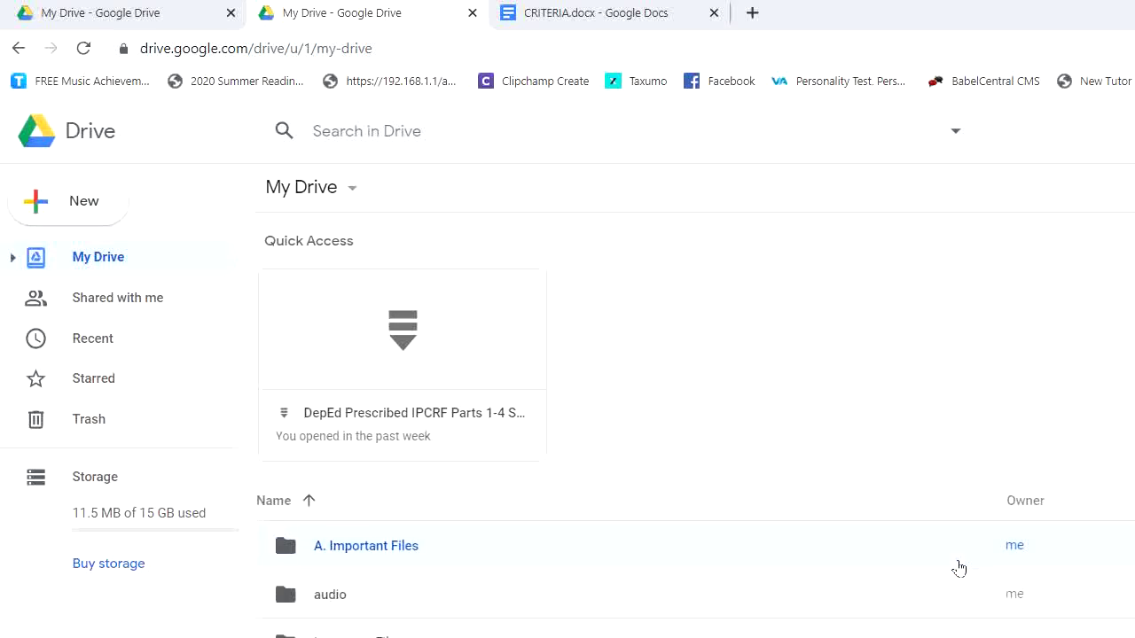
{"action": "double_click", "coordinate": [434, 557]}
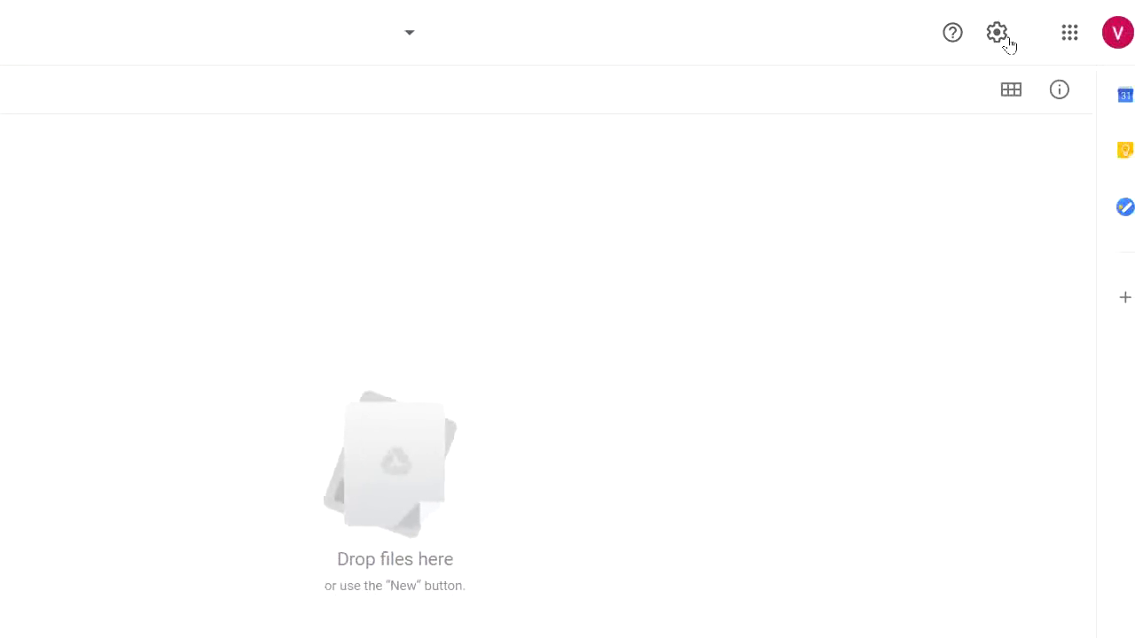
View the general Drive settings, including storage, upload conversion, language and offline options, and close them.
{"action": "left_click", "coordinate": [1009, 44]}
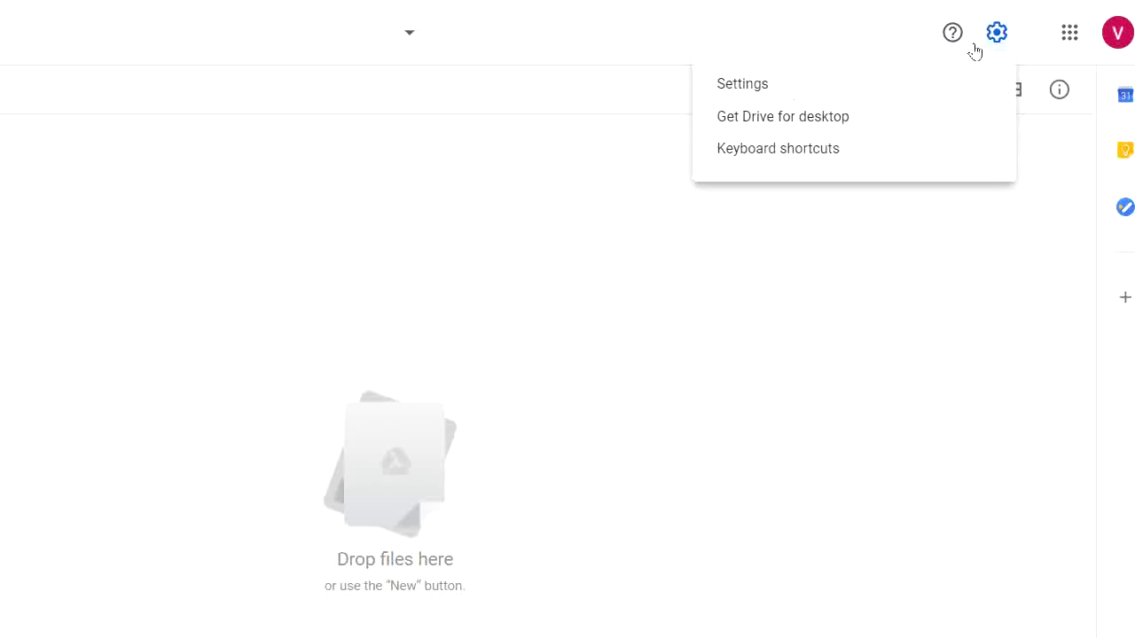
{"action": "left_click", "coordinate": [907, 83]}
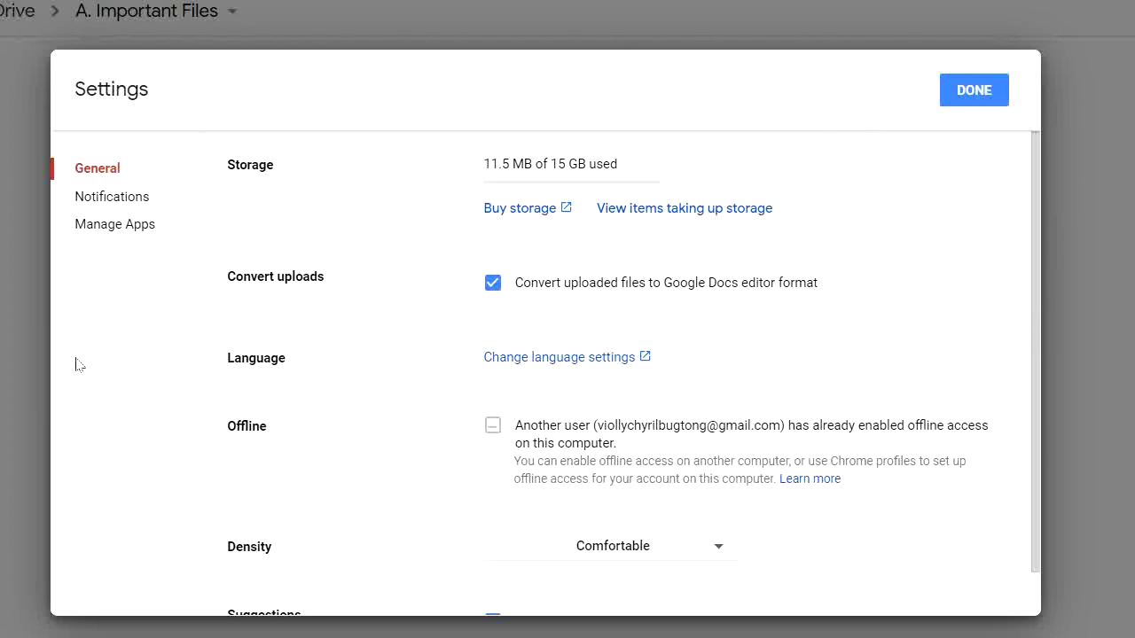
{"action": "left_click", "coordinate": [990, 99]}
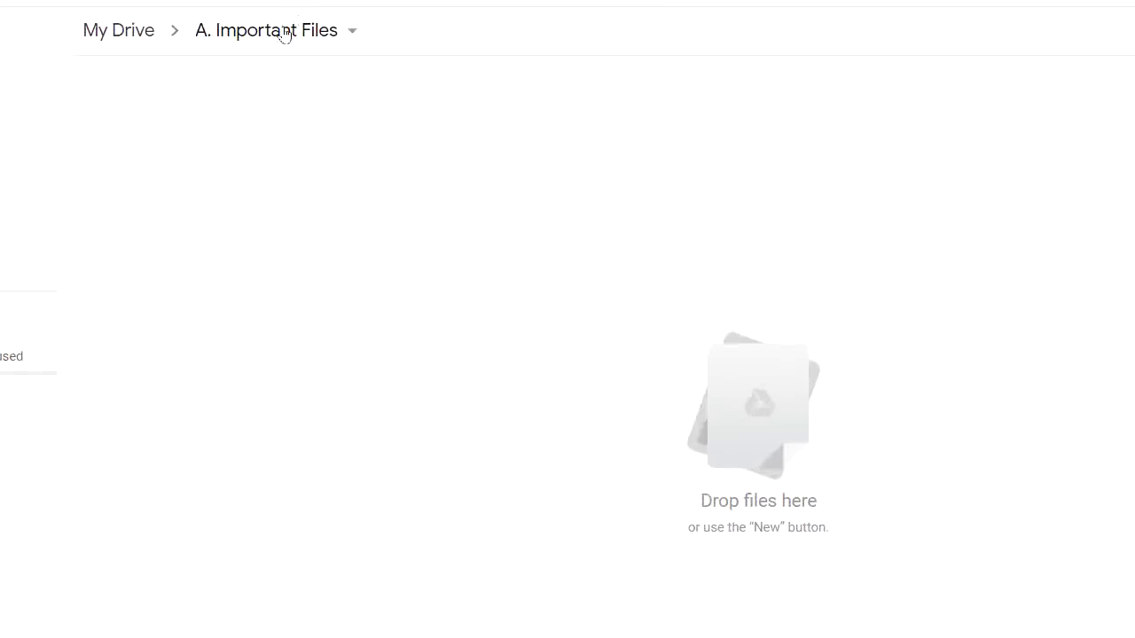
Upload the CRITERIA document from the OralCom folder in File Explorer into A. Important Files, and open the uploaded copy.
{"action": "left_click", "coordinate": [122, 32]}
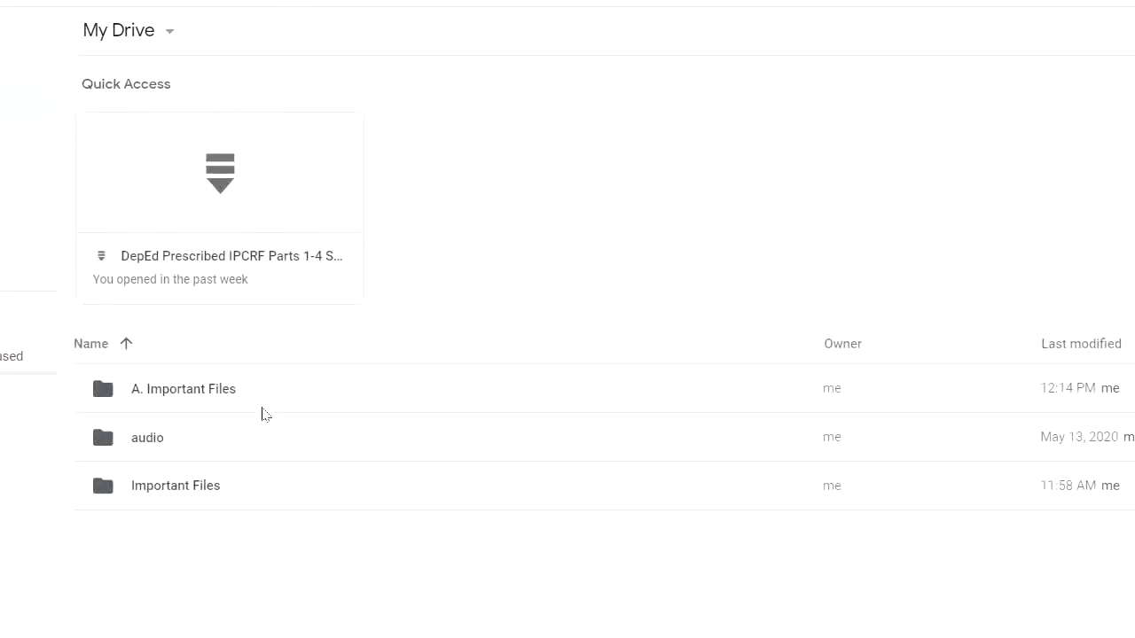
{"action": "double_click", "coordinate": [277, 395]}
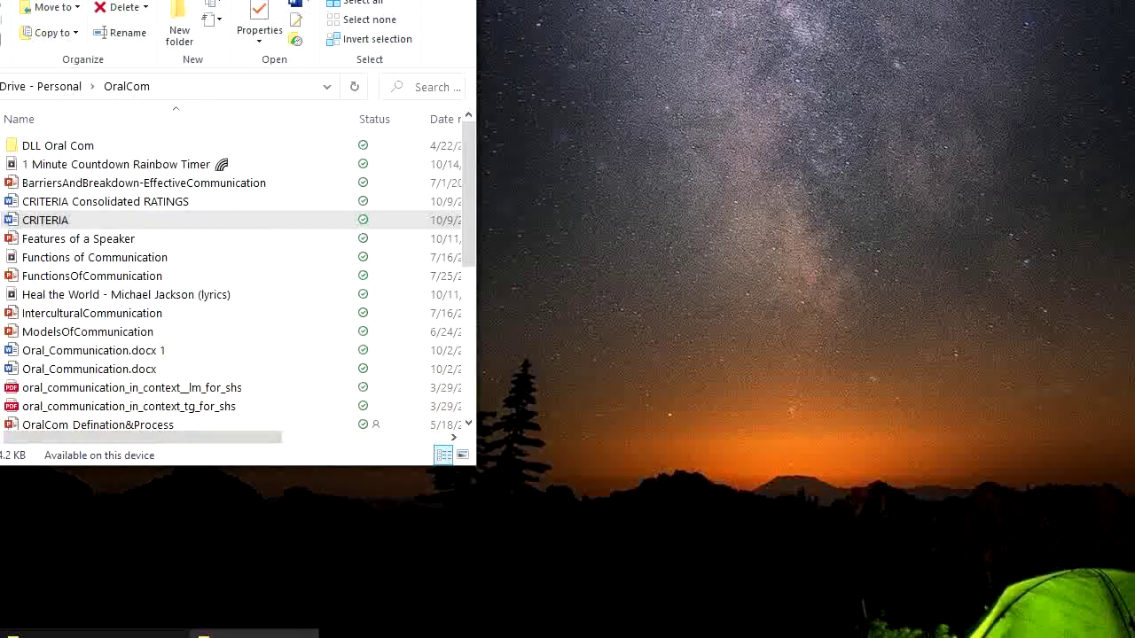
{"action": "left_click", "coordinate": [97, 635]}
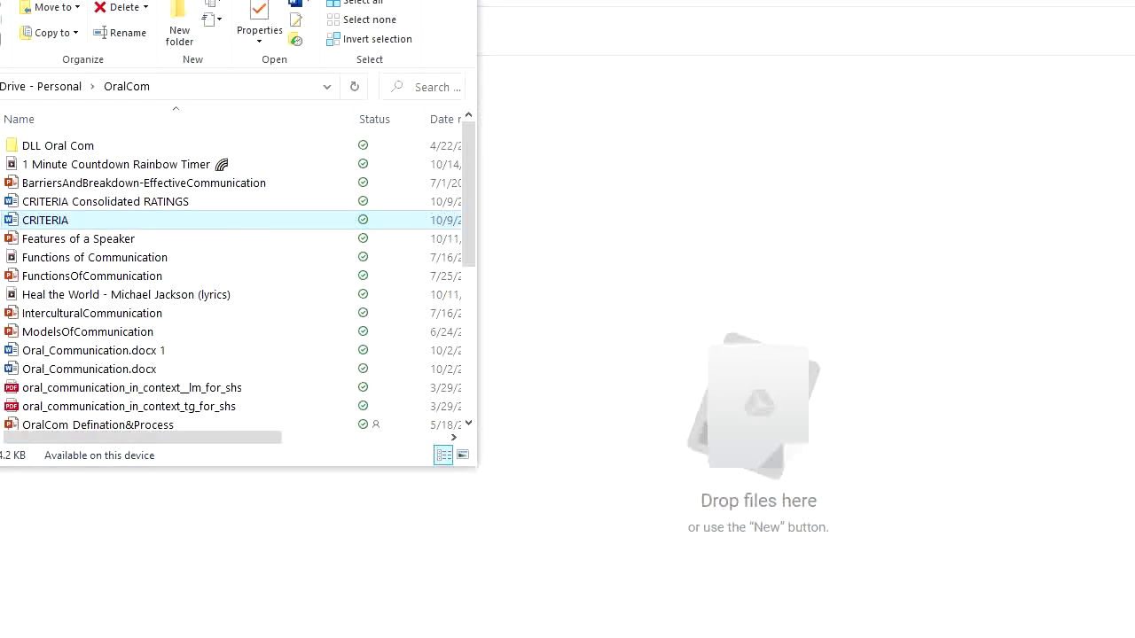
{"action": "left_click_drag", "start_coordinate": [178, 1], "coordinate": [298, 4]}
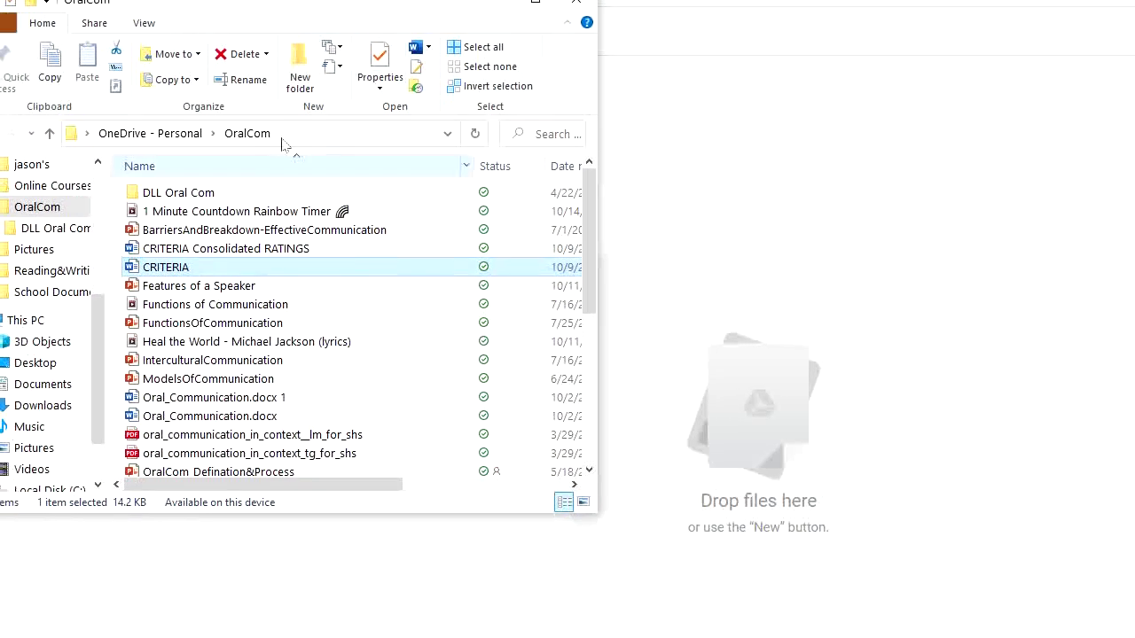
{"action": "left_click", "coordinate": [36, 210]}
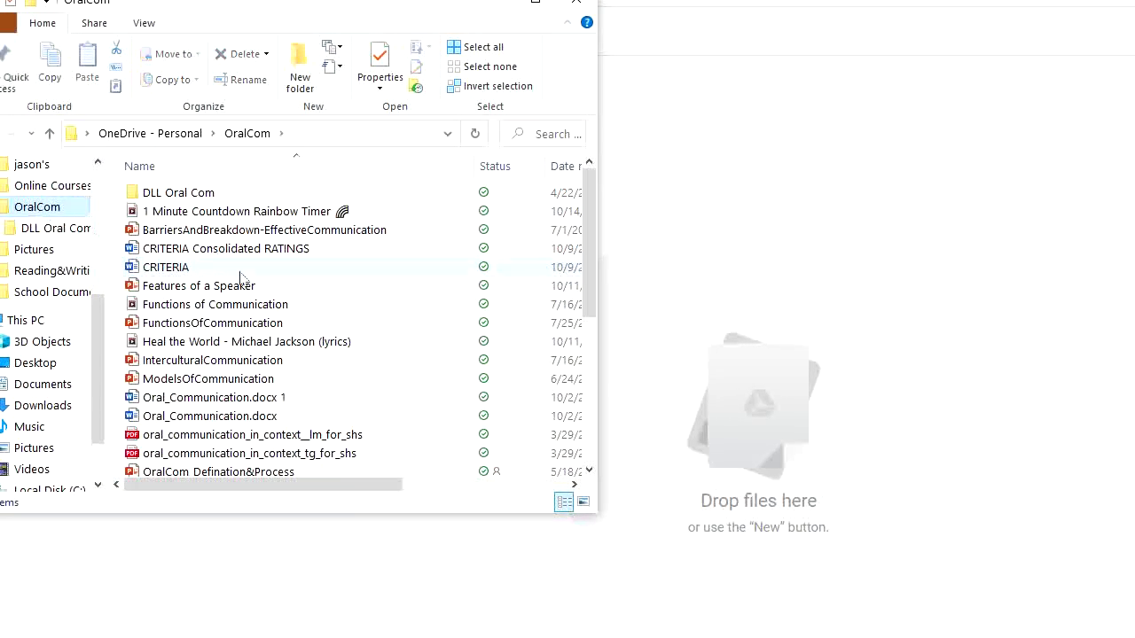
{"action": "left_click", "coordinate": [239, 273]}
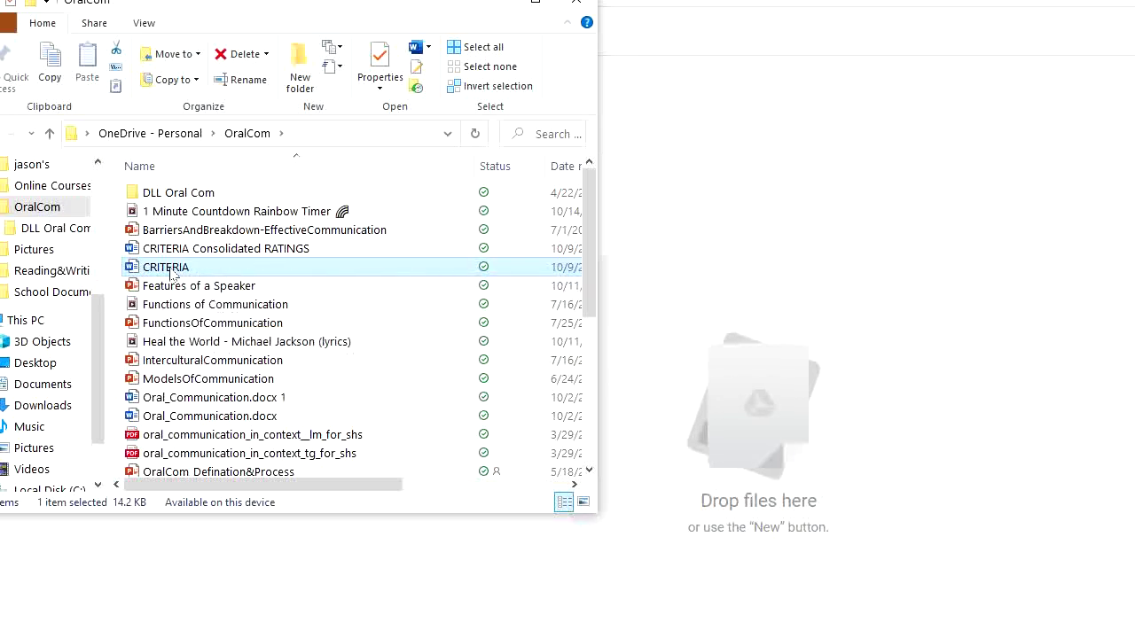
{"action": "left_click_drag", "start_coordinate": [171, 275], "coordinate": [774, 345]}
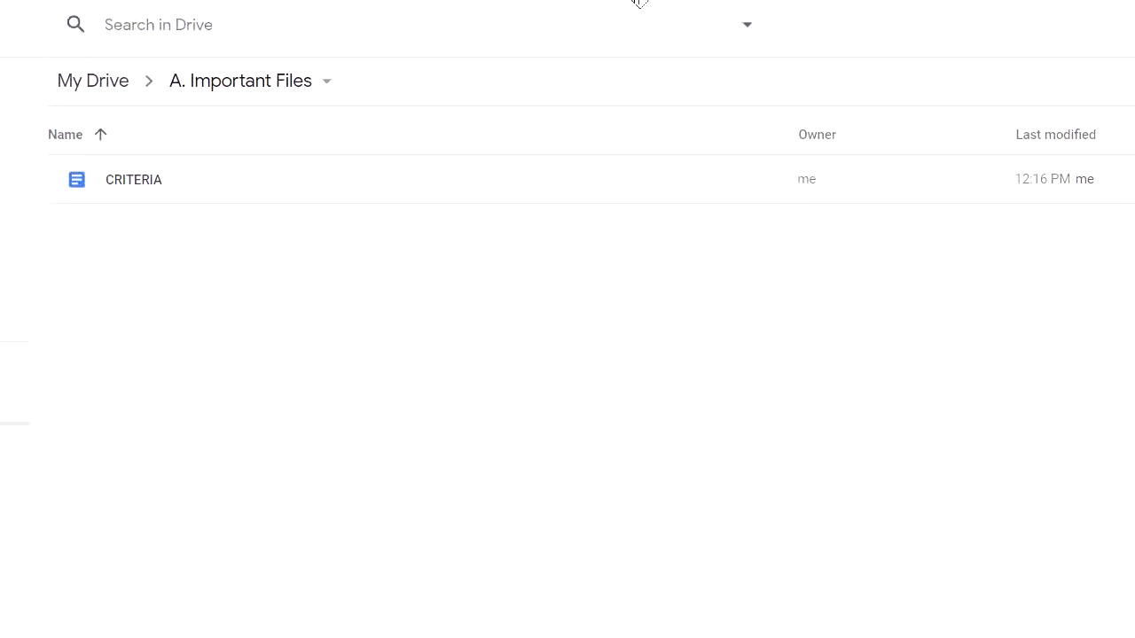
{"action": "double_click", "coordinate": [137, 182]}
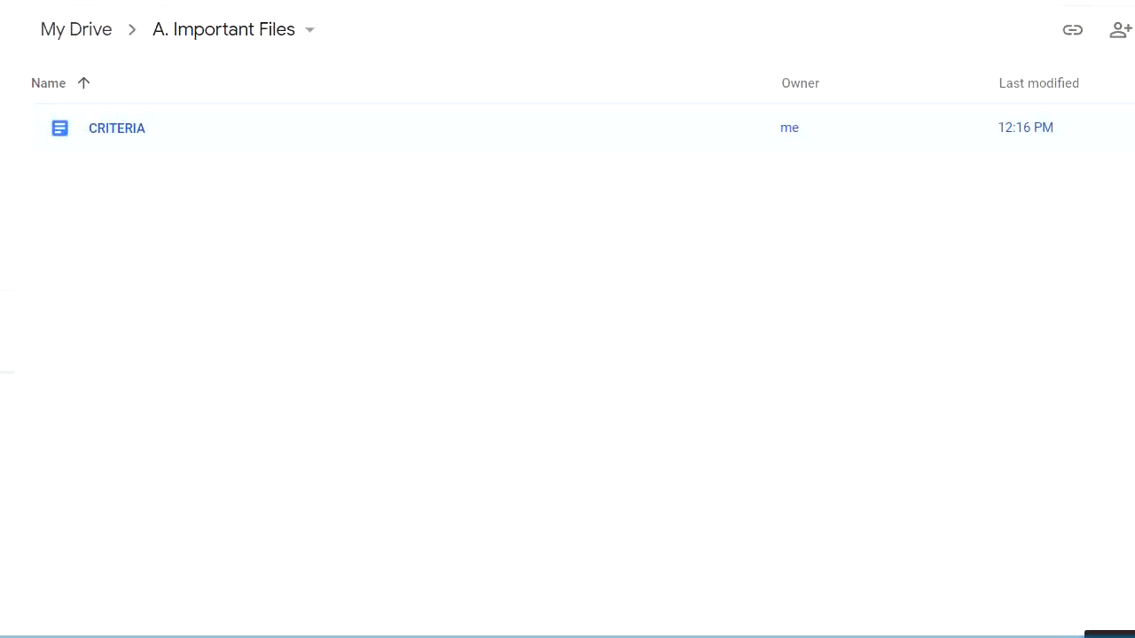
Reopen A. Important Files from My Drive and upload the CRITERIA Consolidated RATINGS document into it from the OralCom folder in File Explorer.
{"action": "left_click", "coordinate": [152, 287]}
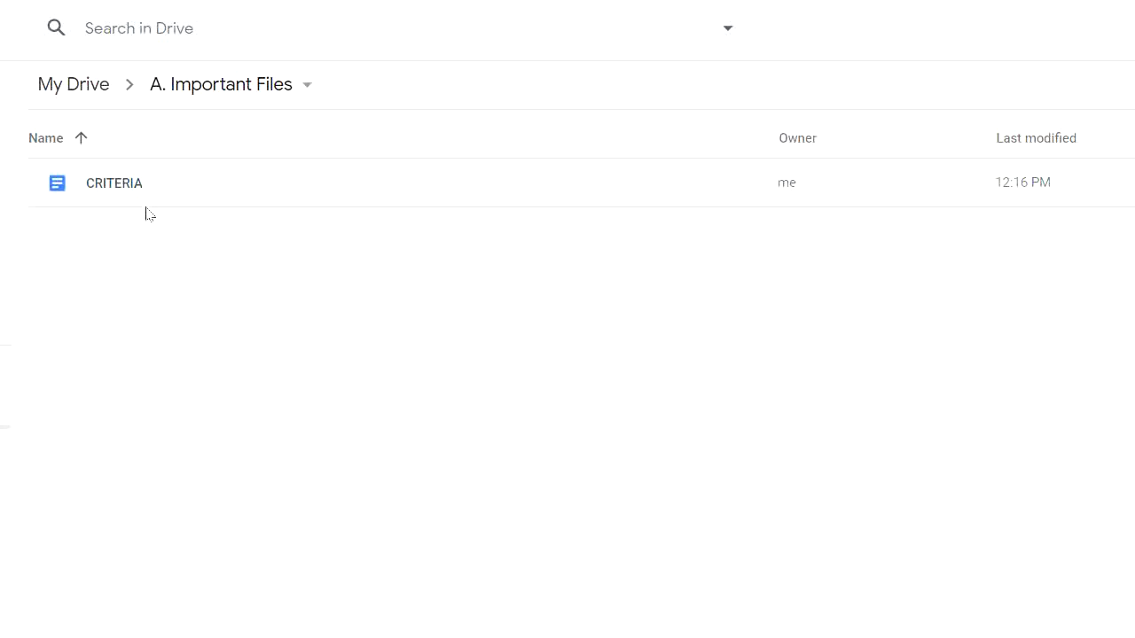
{"action": "left_click", "coordinate": [103, 96]}
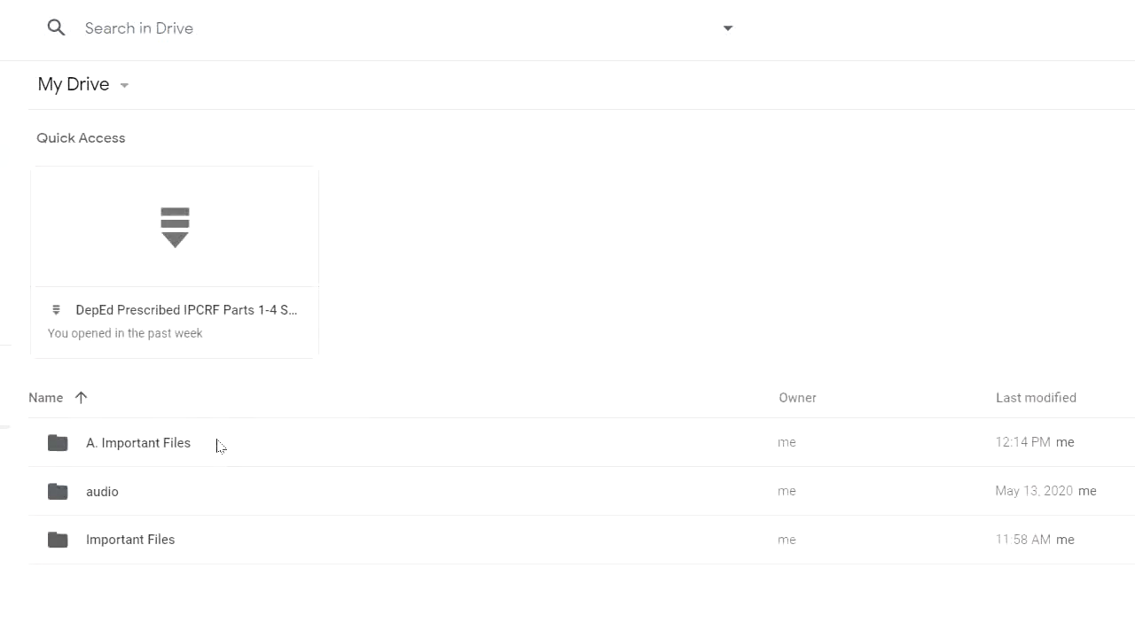
{"action": "left_click", "coordinate": [220, 446]}
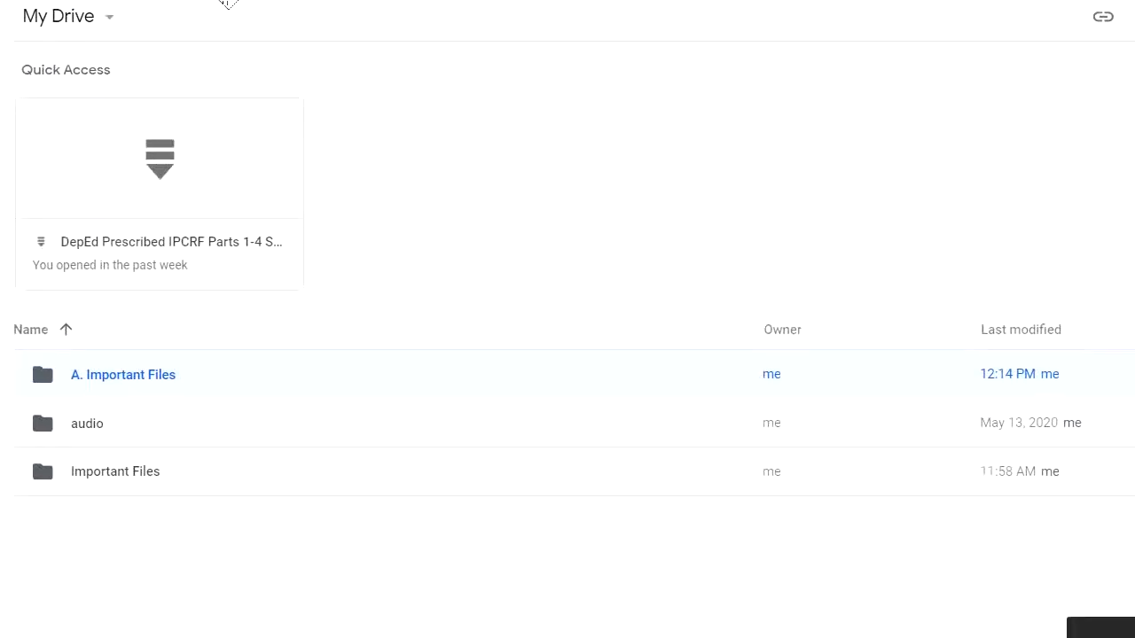
{"action": "double_click", "coordinate": [227, 366]}
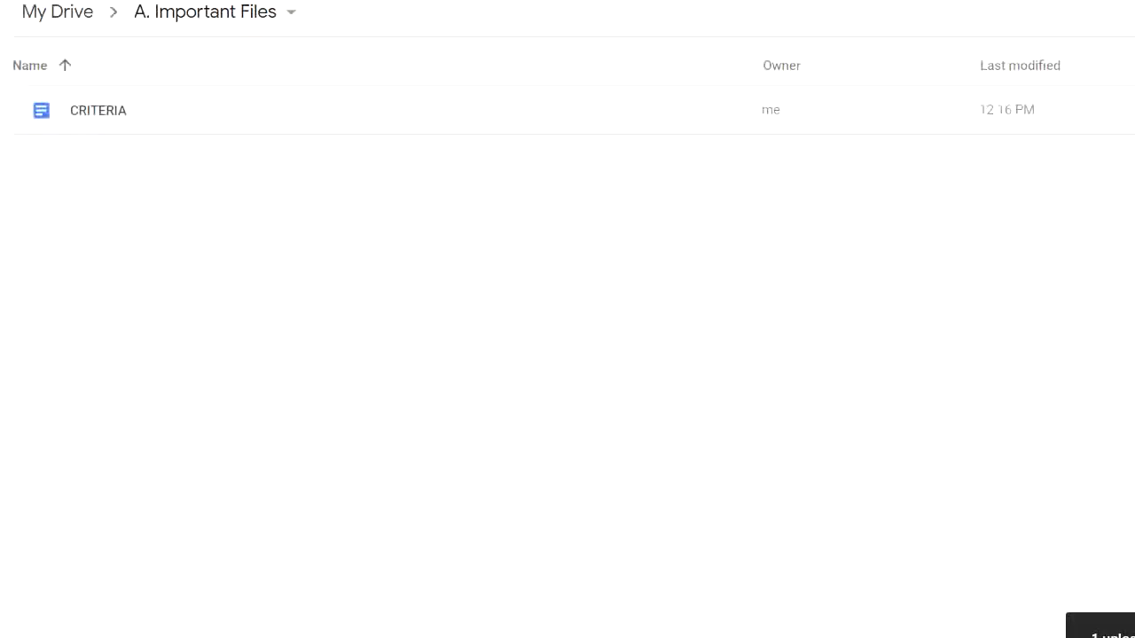
{"action": "left_click", "coordinate": [177, 625]}
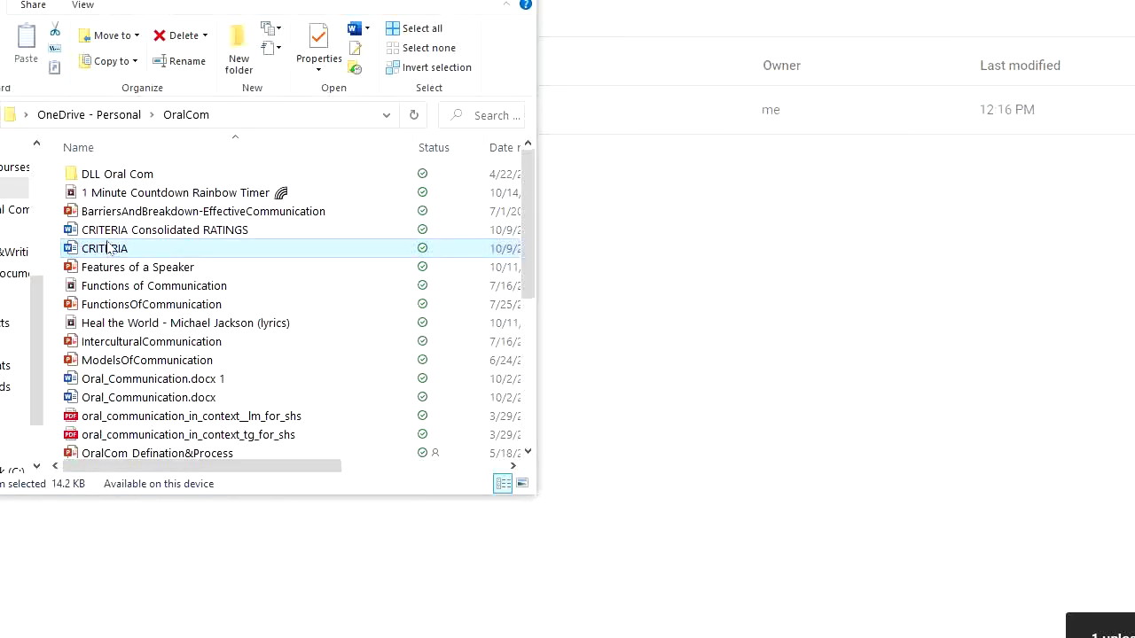
{"action": "left_click_drag", "start_coordinate": [105, 232], "coordinate": [715, 343]}
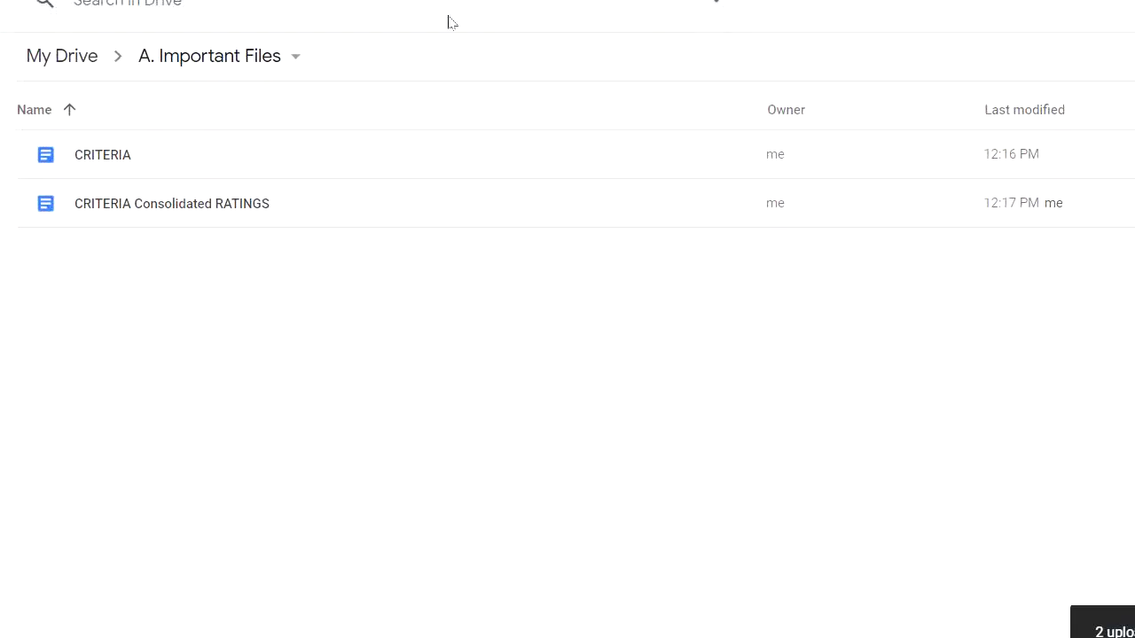
Return to My Drive and change the color of the A. Important Files folder to bright red.
{"action": "left_click", "coordinate": [89, 57]}
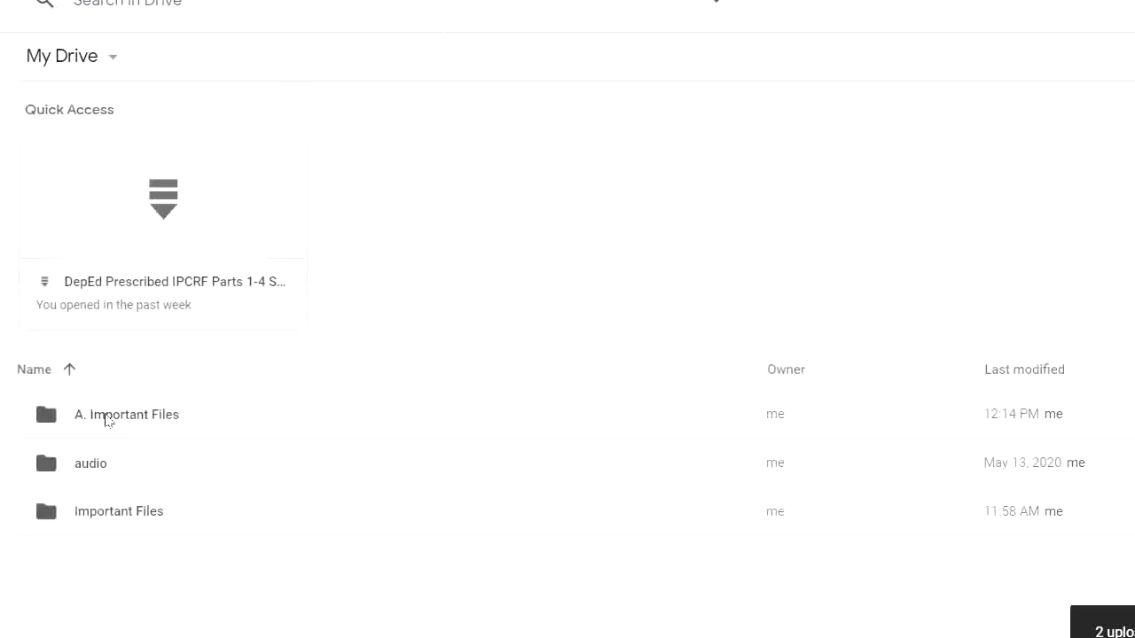
{"action": "right_click", "coordinate": [106, 417]}
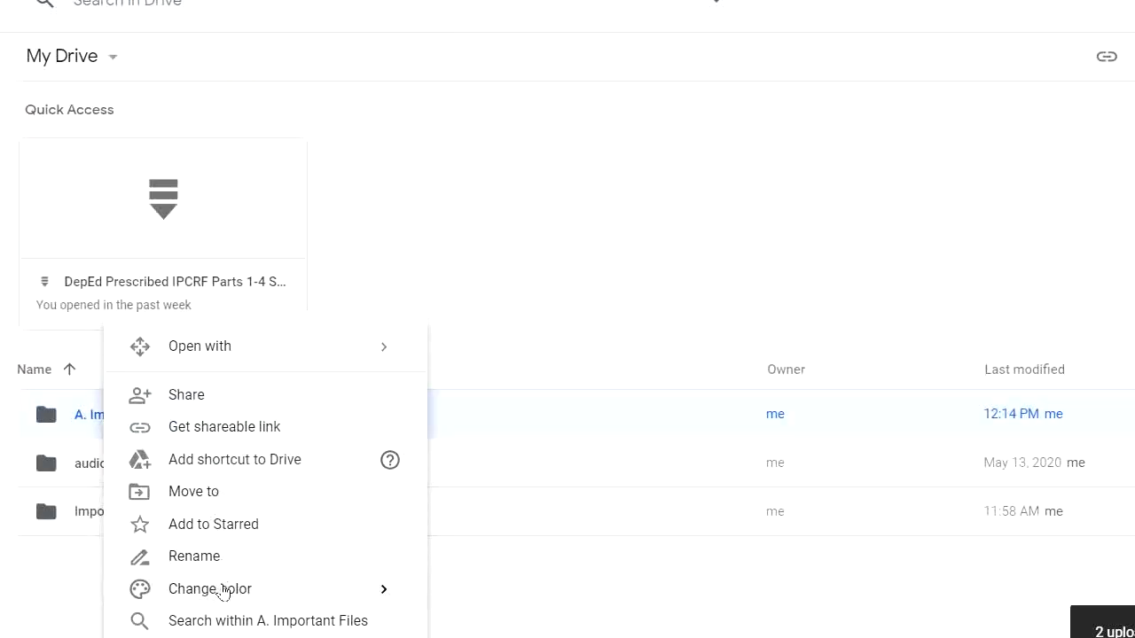
{"action": "mouse_move", "coordinate": [372, 599]}
{"action": "left_click", "coordinate": [519, 601]}
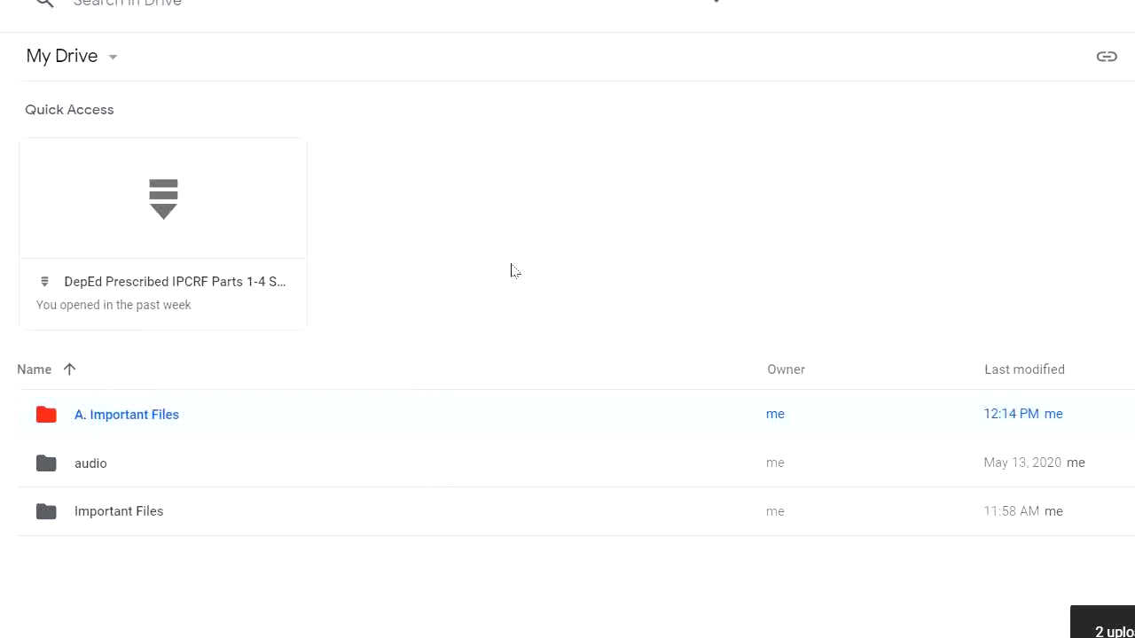
{"action": "left_click", "coordinate": [512, 266]}
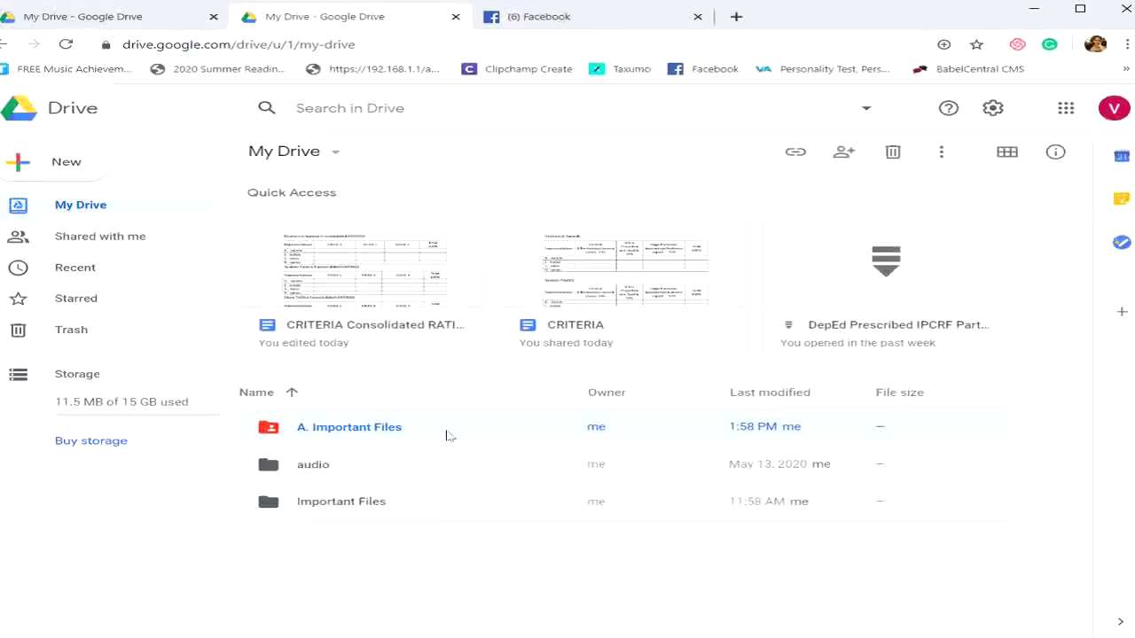
Open the sharing settings of the A. Important Files folder and view the suggested people and the link access options.
{"action": "right_click", "coordinate": [410, 430]}
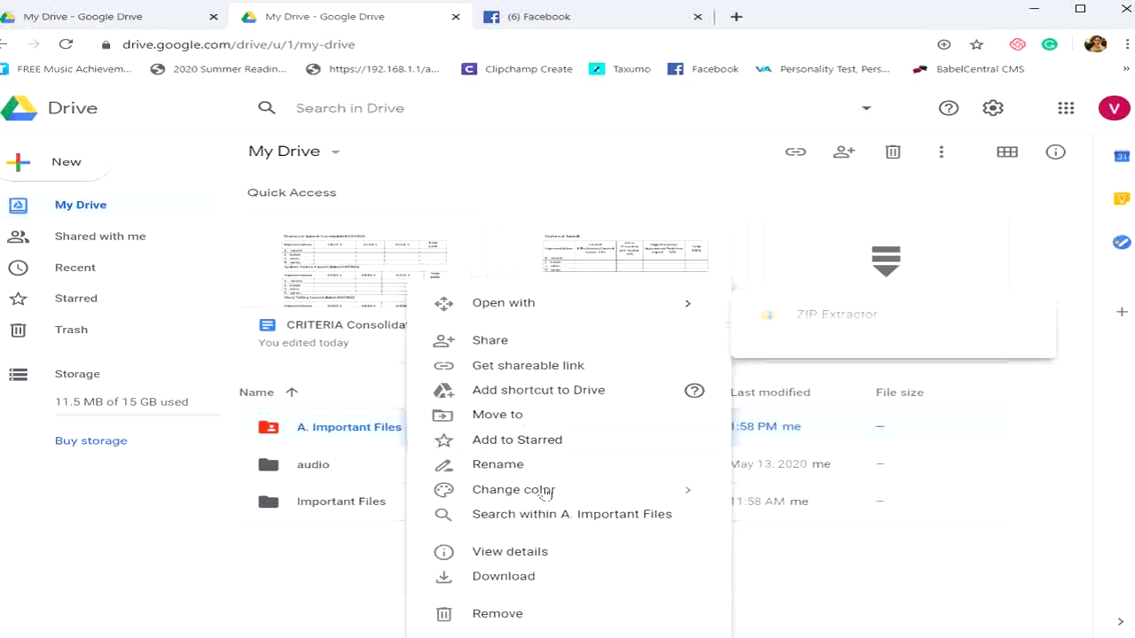
{"action": "left_click", "coordinate": [497, 344]}
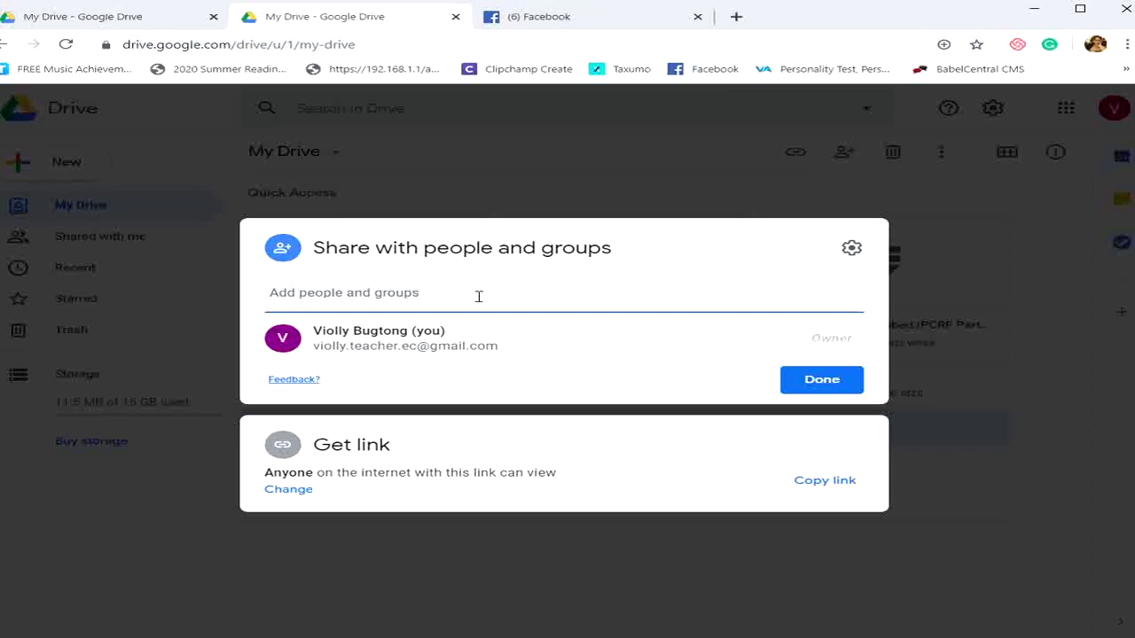
{"action": "left_click", "coordinate": [482, 295]}
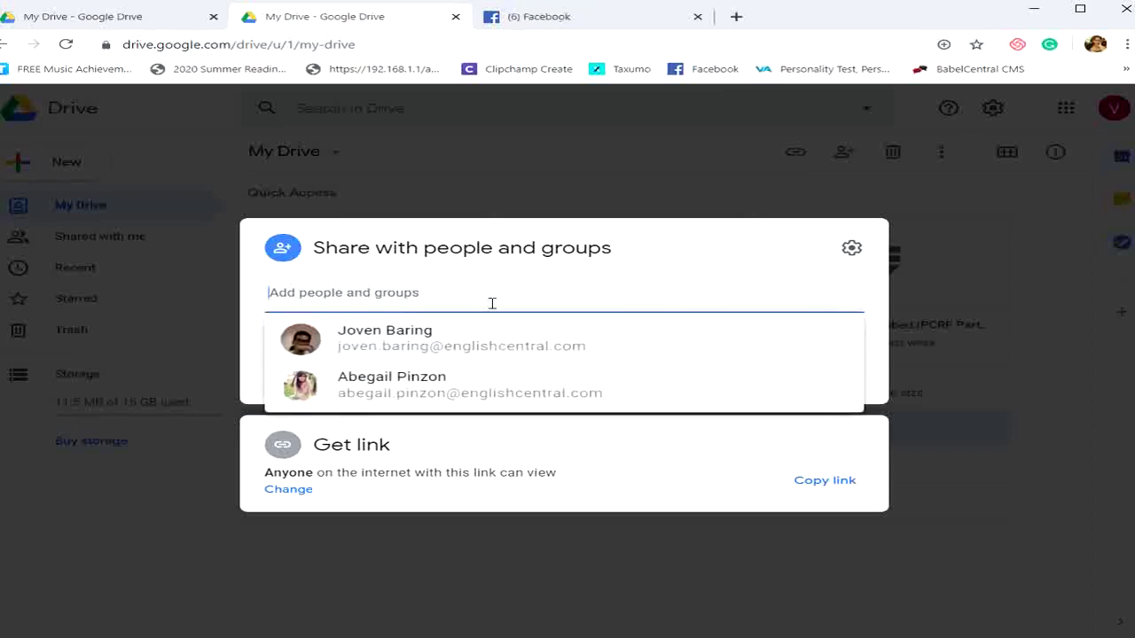
{"action": "left_click", "coordinate": [754, 242]}
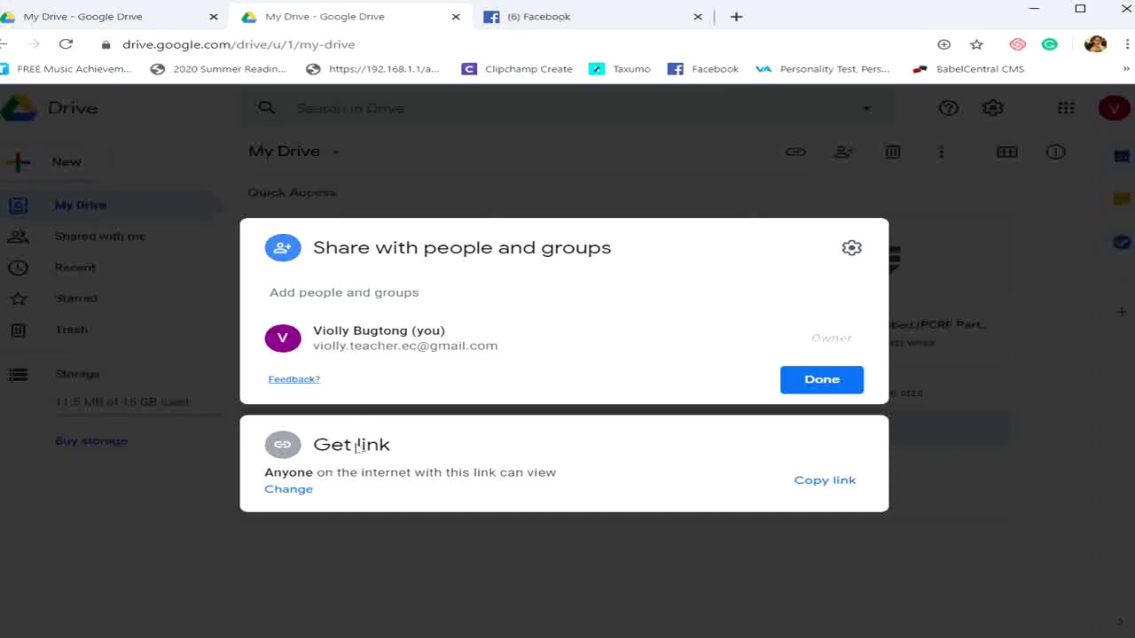
{"action": "left_click", "coordinate": [295, 493]}
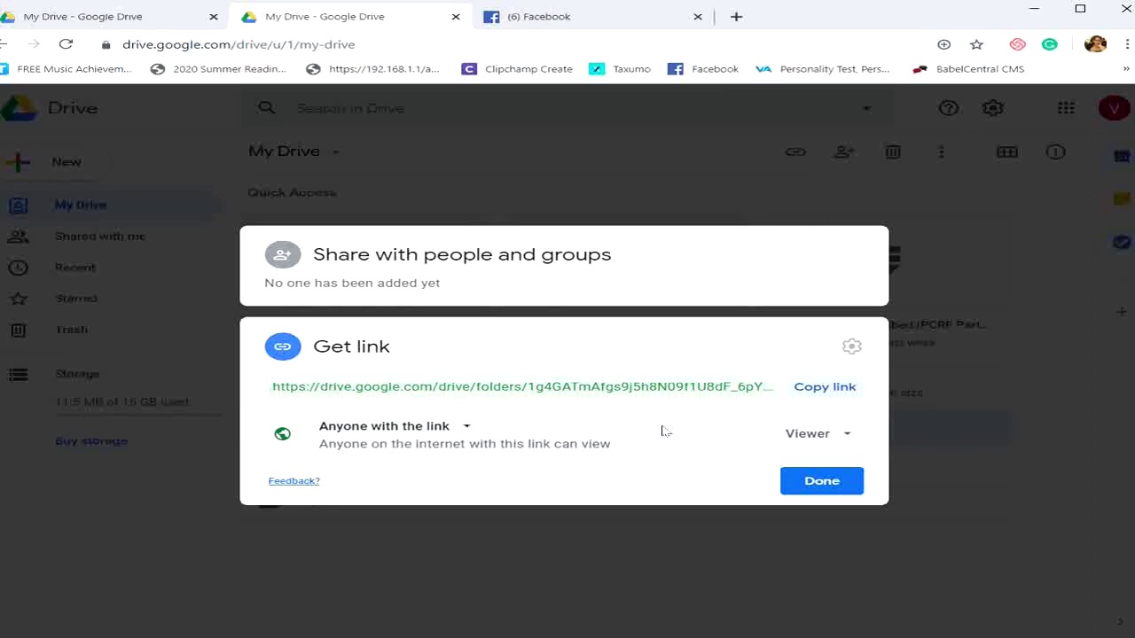
{"action": "left_click", "coordinate": [470, 430]}
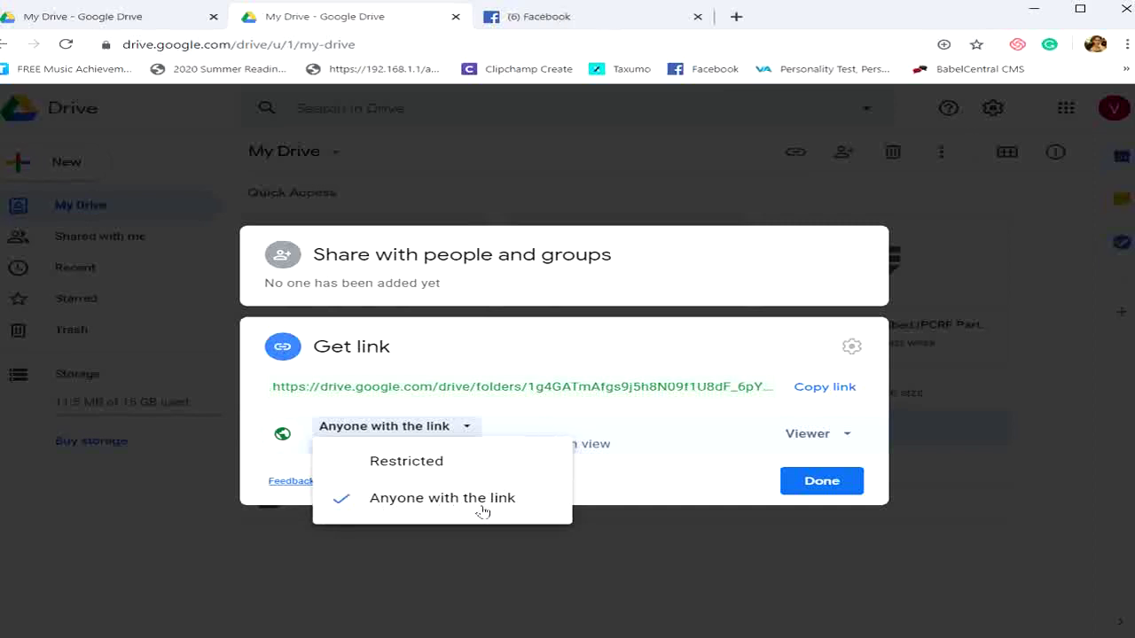
{"action": "left_click", "coordinate": [671, 486]}
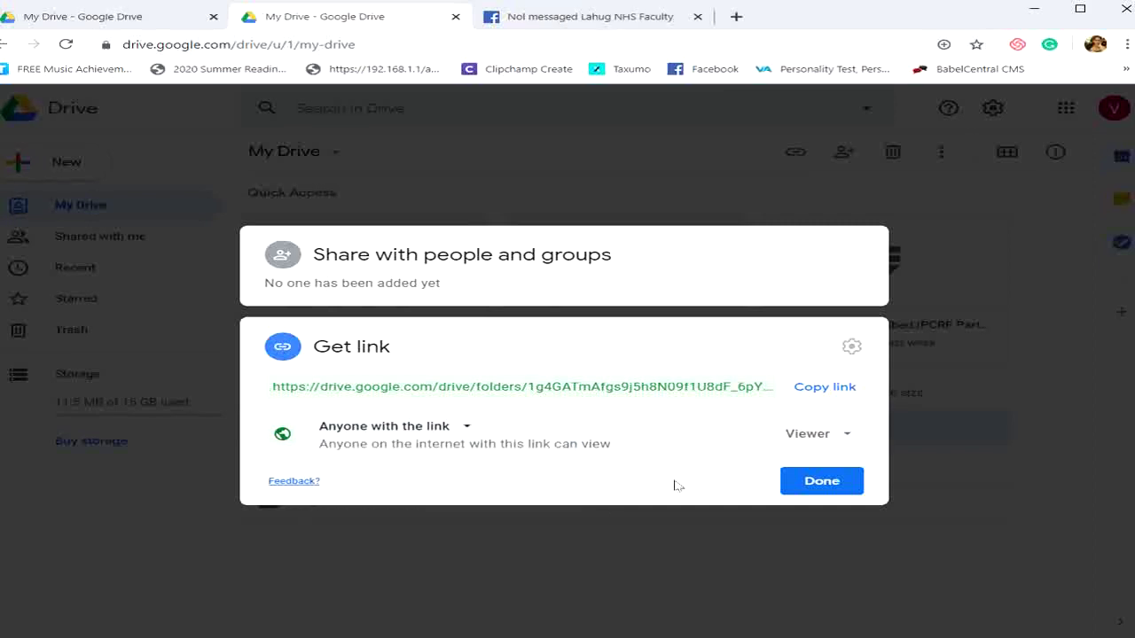
Keep the folder link's role as Viewer, copy the link, look briefly at the Facebook page, and close the folder's sharing settings.
{"action": "left_click", "coordinate": [848, 436]}
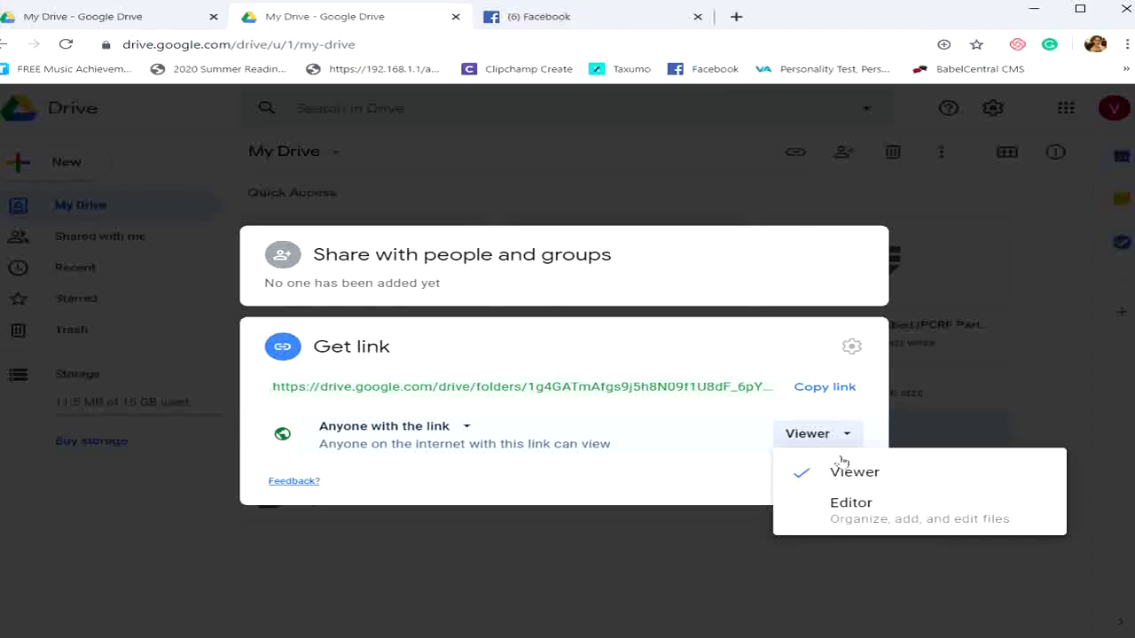
{"action": "left_click", "coordinate": [855, 480]}
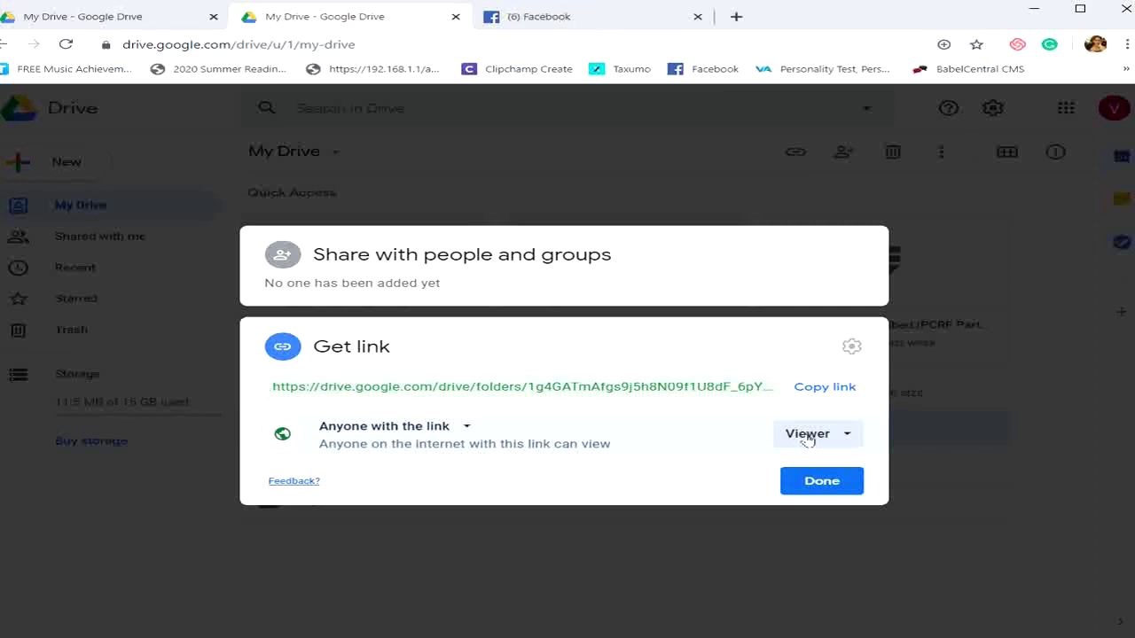
{"action": "left_click", "coordinate": [808, 436]}
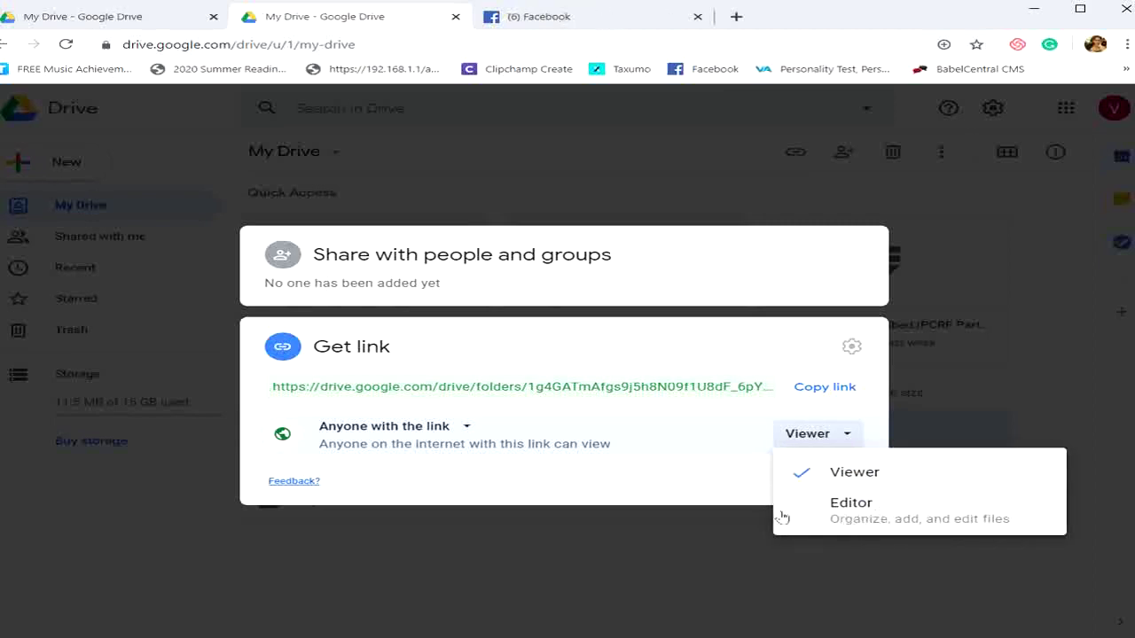
{"action": "left_click", "coordinate": [720, 495]}
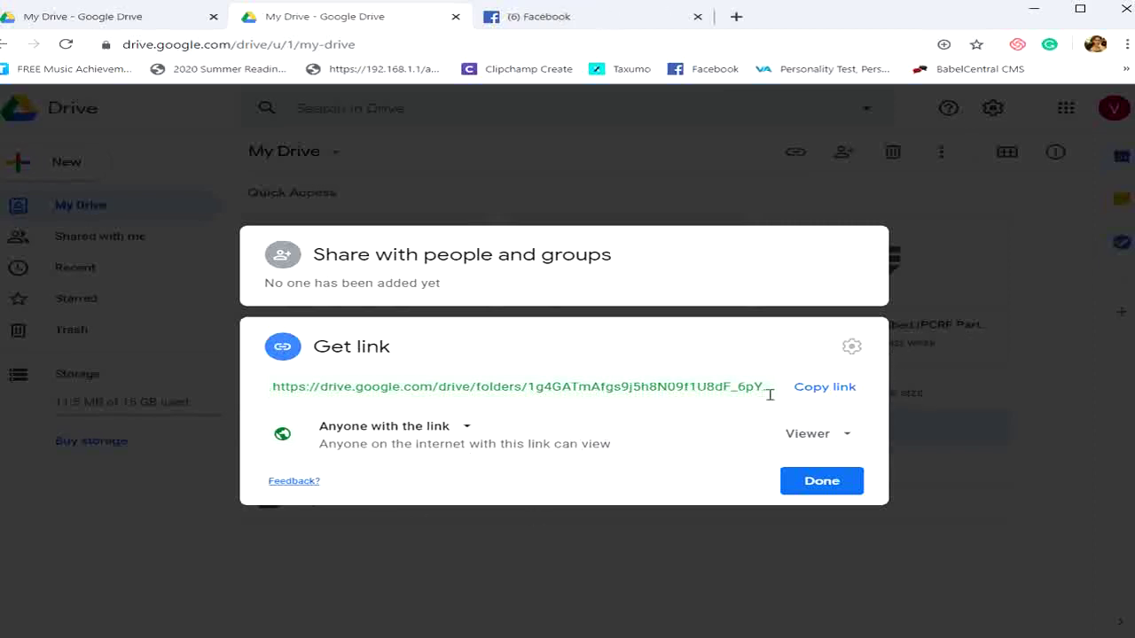
{"action": "left_click", "coordinate": [833, 388]}
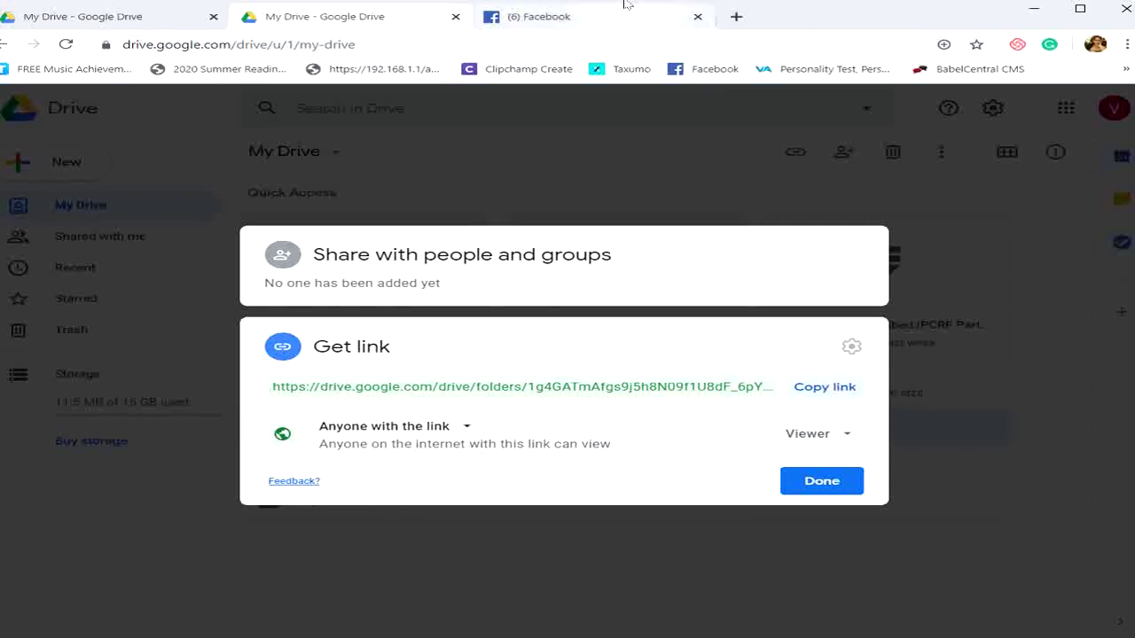
{"action": "left_click", "coordinate": [574, 16]}
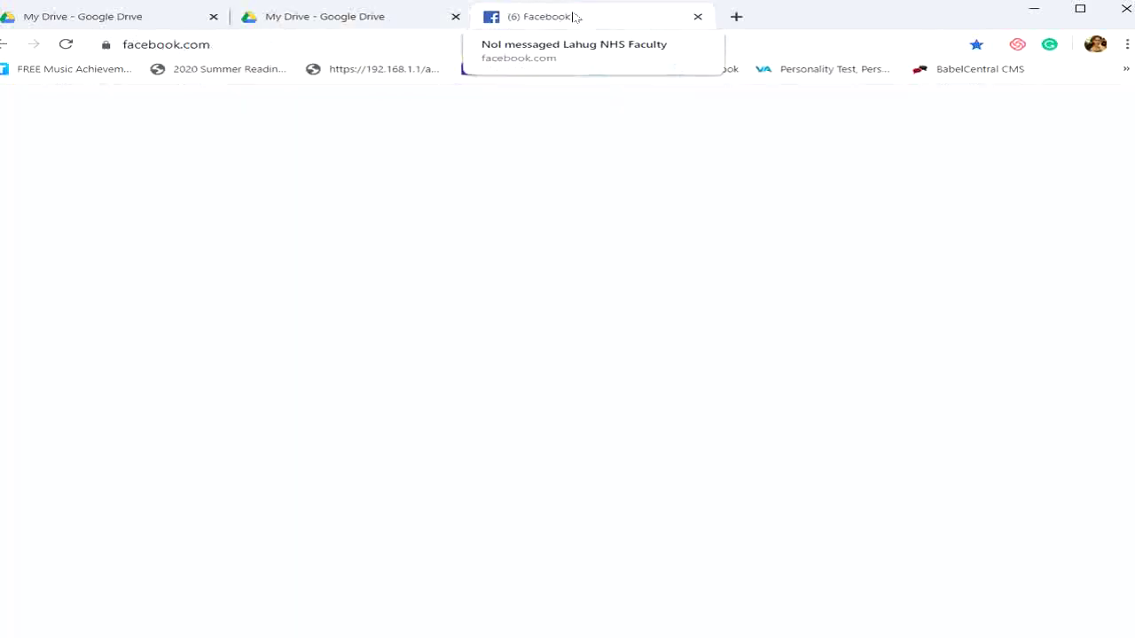
{"action": "left_click", "coordinate": [393, 21]}
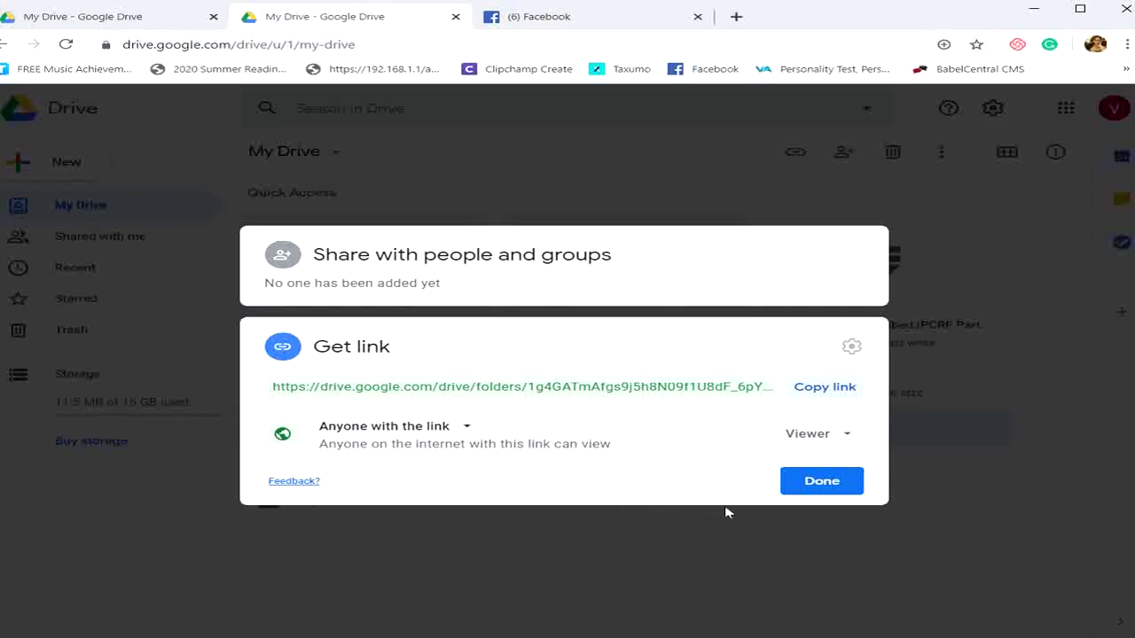
{"action": "left_click", "coordinate": [812, 490]}
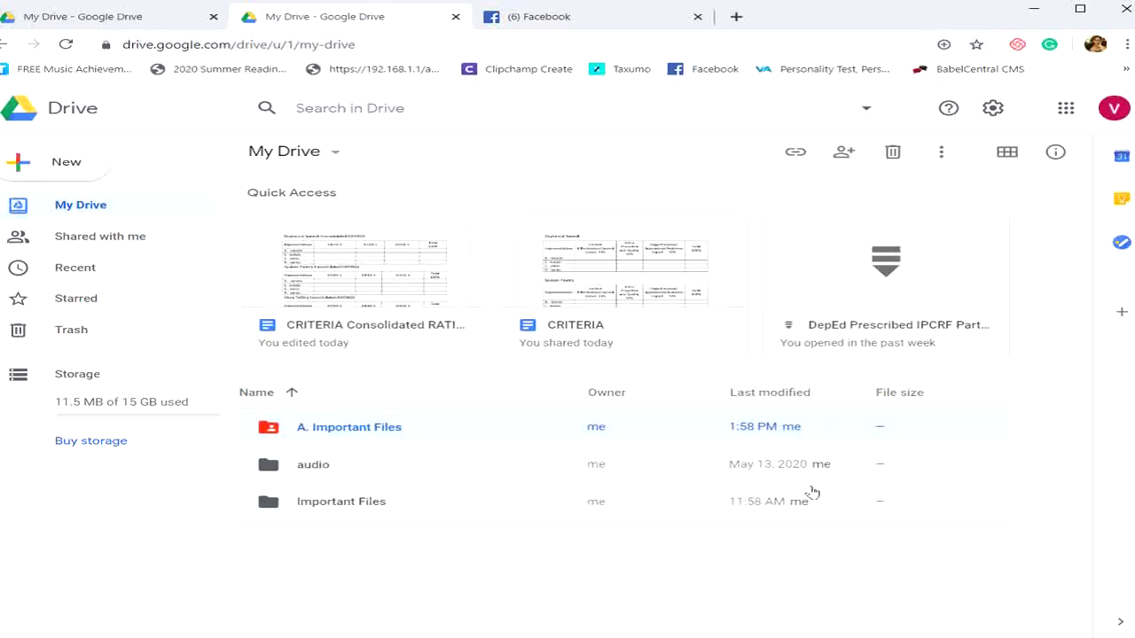
Open the A. Important Files folder and show the link-sharing settings of the CRITERIA document.
{"action": "double_click", "coordinate": [477, 433]}
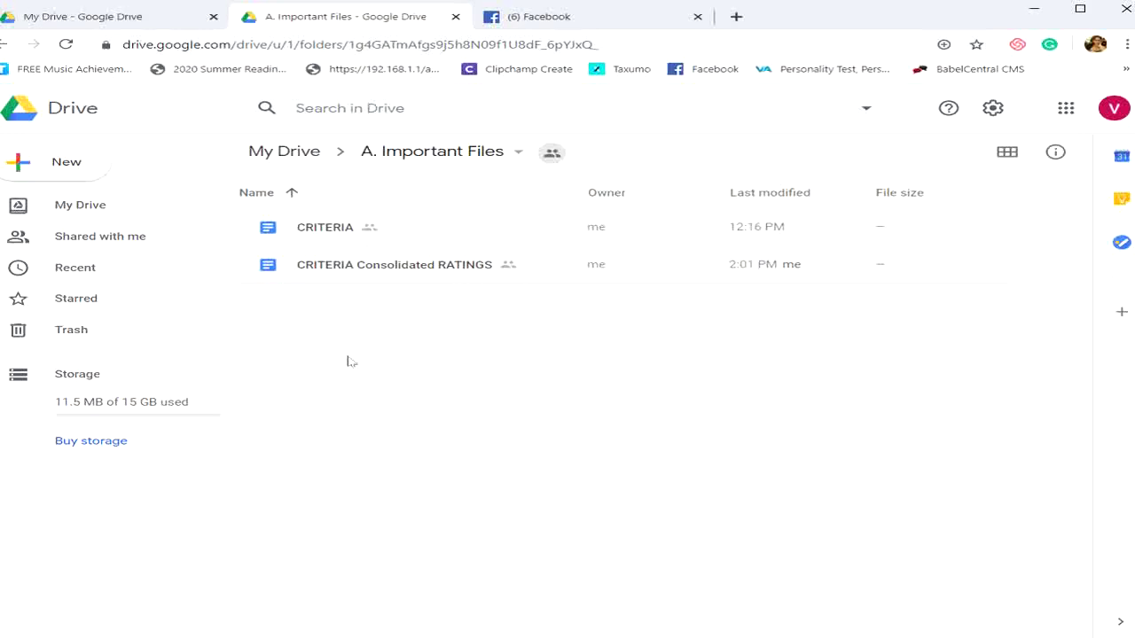
{"action": "right_click", "coordinate": [476, 224]}
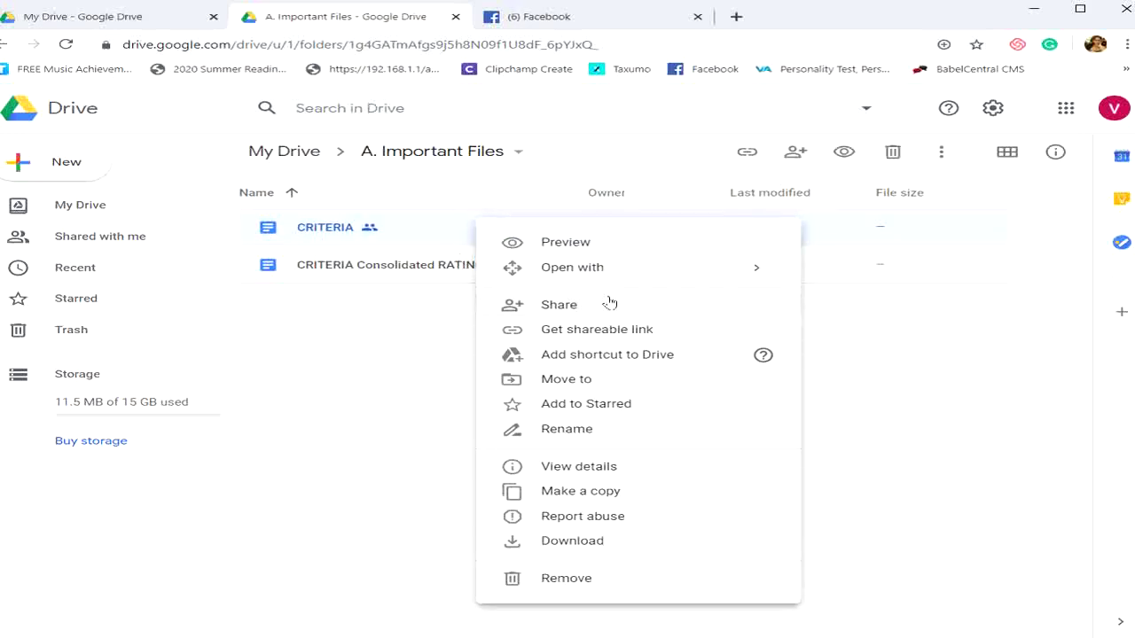
{"action": "mouse_move", "coordinate": [566, 269]}
{"action": "left_click", "coordinate": [567, 304]}
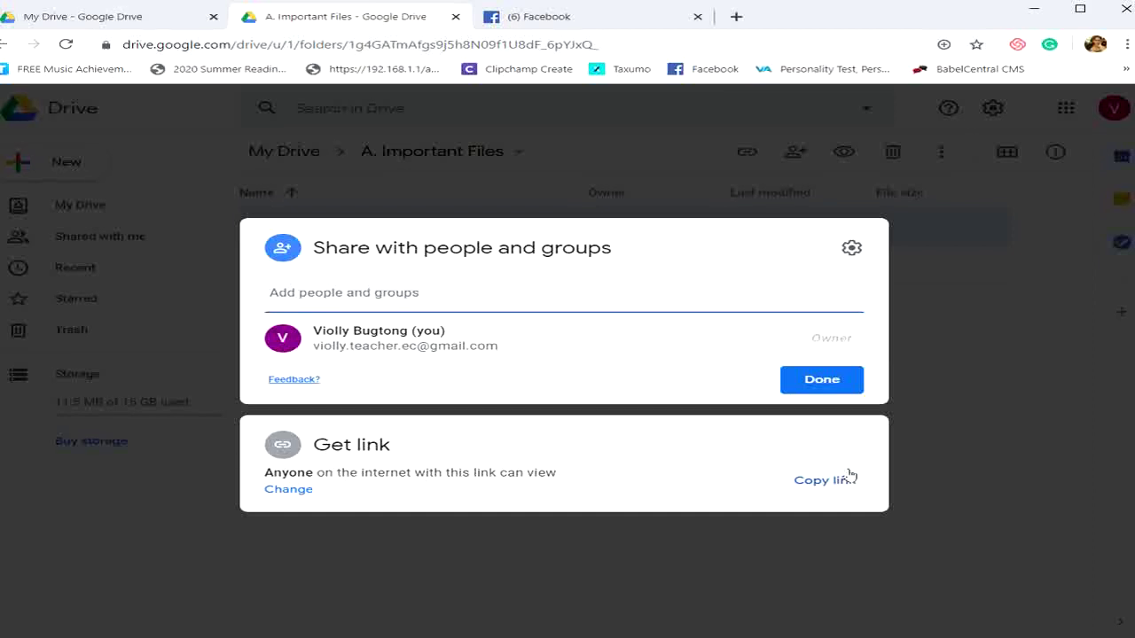
{"action": "left_click", "coordinate": [307, 497]}
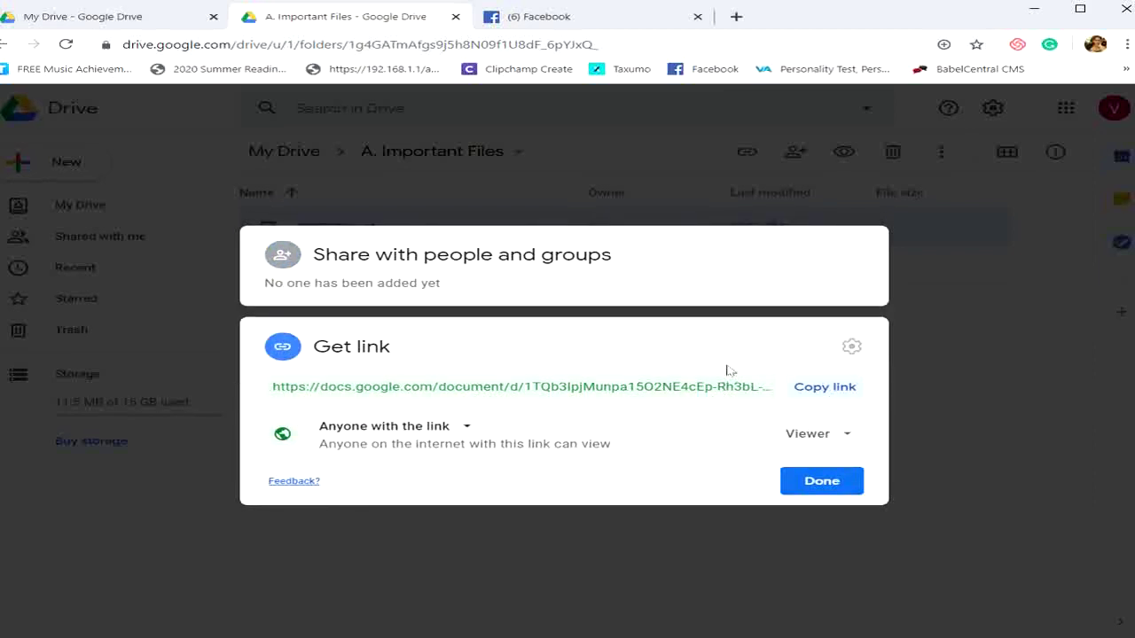
Keep the CRITERIA document link's role as Viewer, copy the link, and close the sharing settings.
{"action": "left_click", "coordinate": [809, 435]}
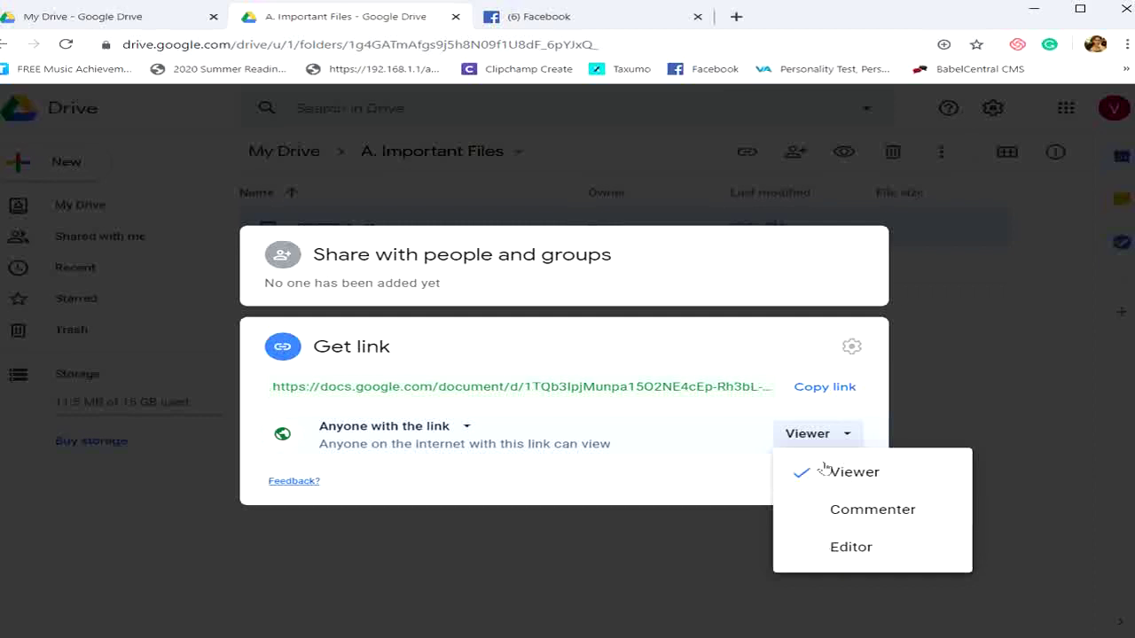
{"action": "left_click", "coordinate": [876, 474]}
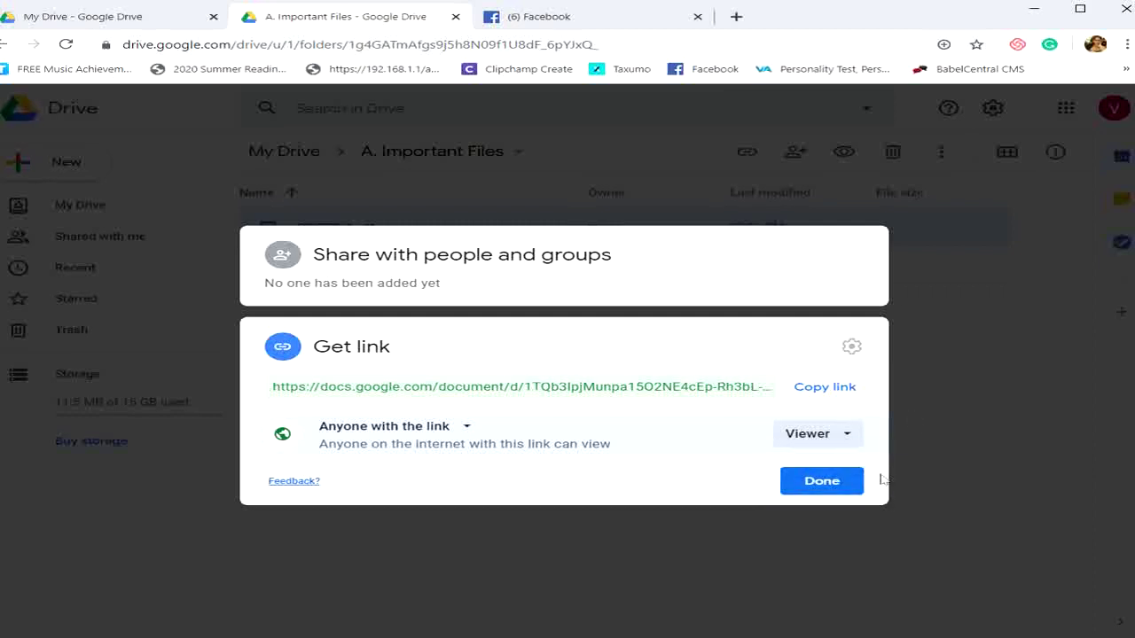
{"action": "left_click", "coordinate": [824, 391]}
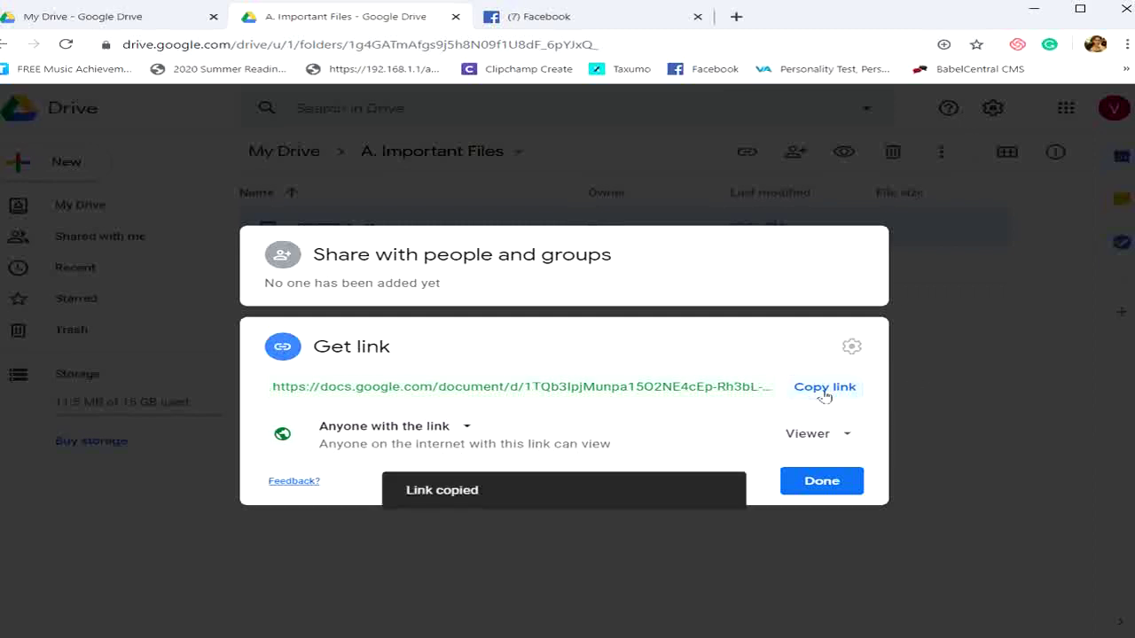
{"action": "left_click", "coordinate": [824, 482]}
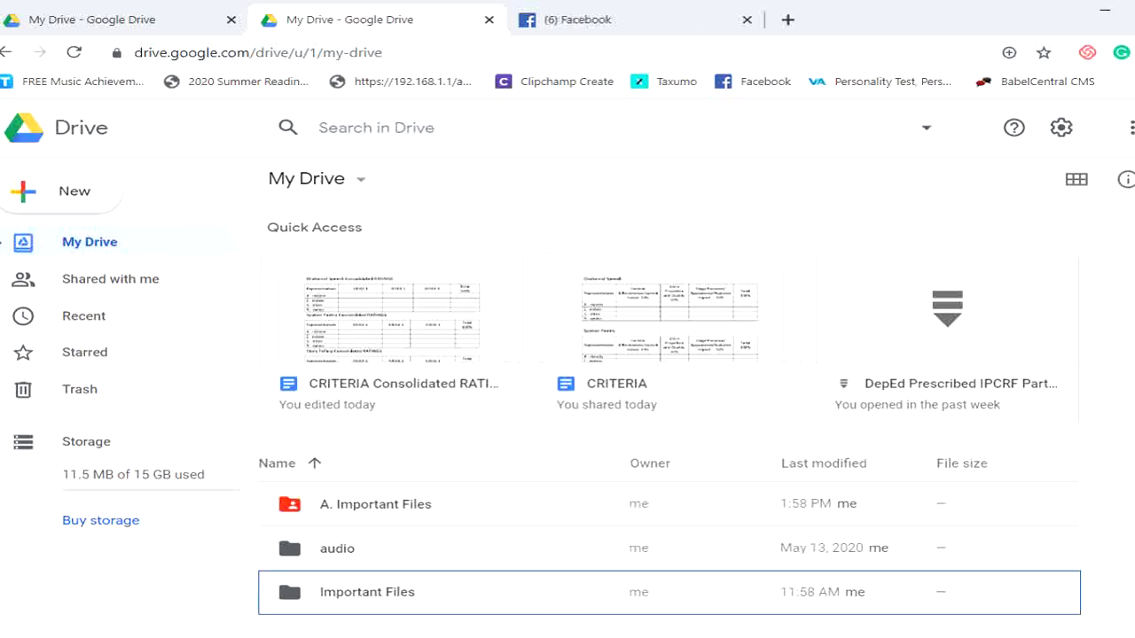
Upload the DLL Oral Com folder from the computer's OralCom folder to My Drive, dismiss the upload status, and open the uploaded folder.
{"action": "key", "text": "alt+Tab"}
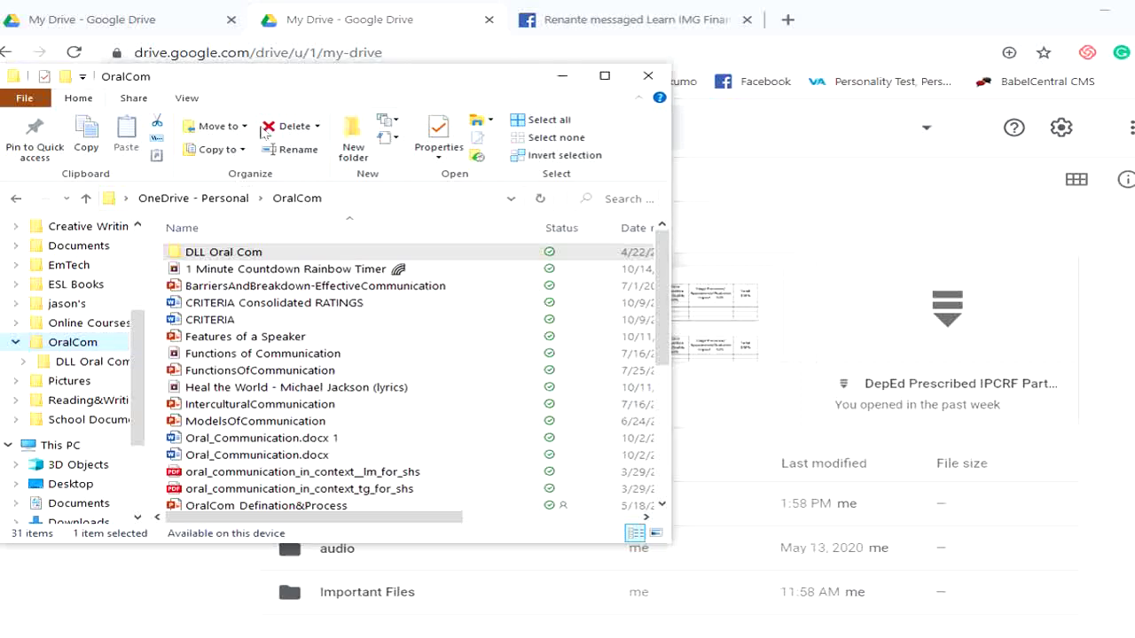
{"action": "left_click_drag", "start_coordinate": [183, 82], "coordinate": [195, 78]}
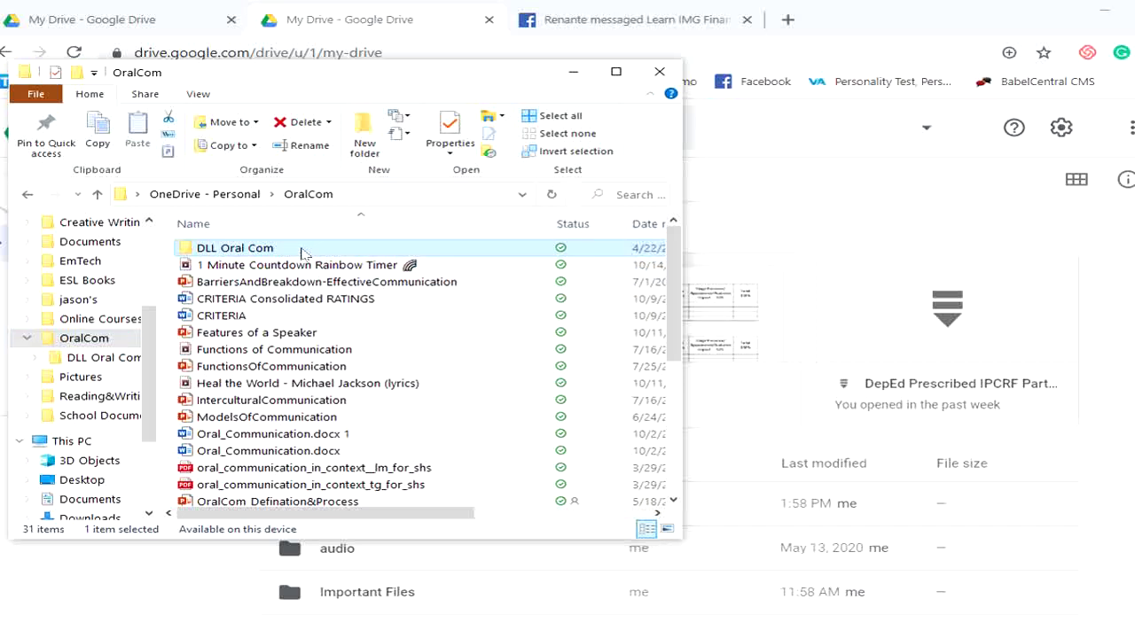
{"action": "left_click_drag", "start_coordinate": [302, 253], "coordinate": [825, 524]}
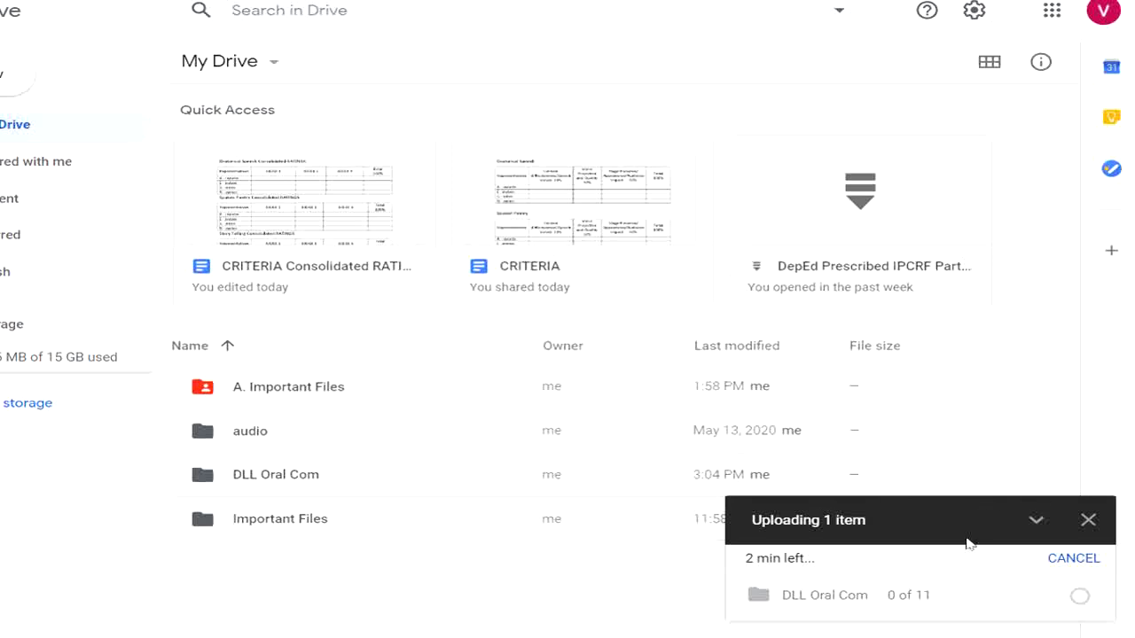
{"action": "mouse_move", "coordinate": [903, 589]}
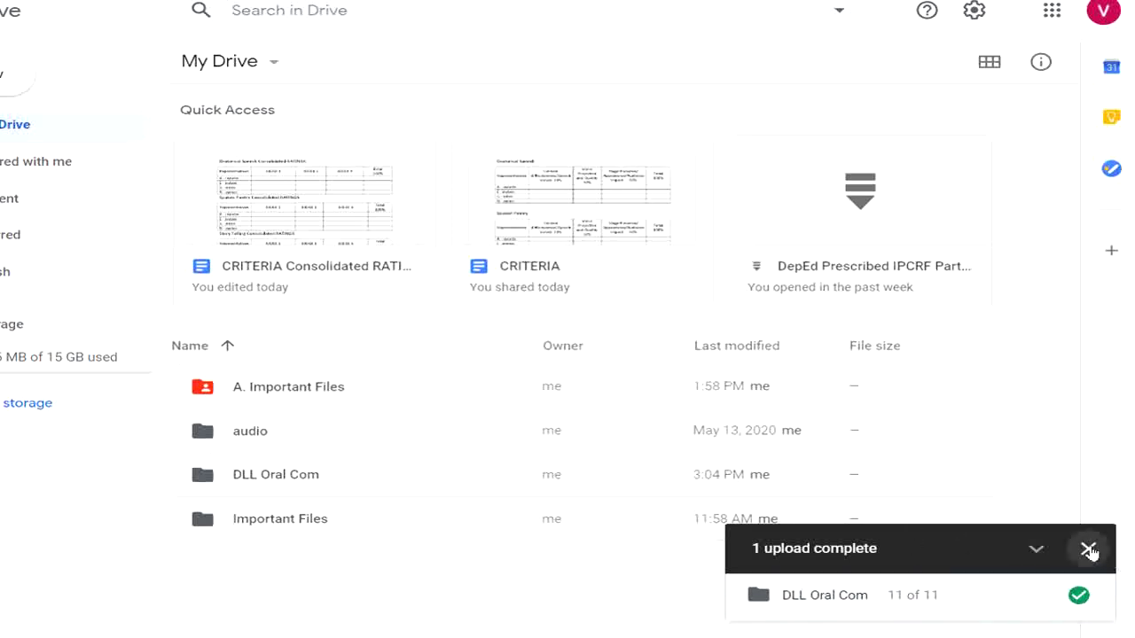
{"action": "left_click", "coordinate": [1088, 547]}
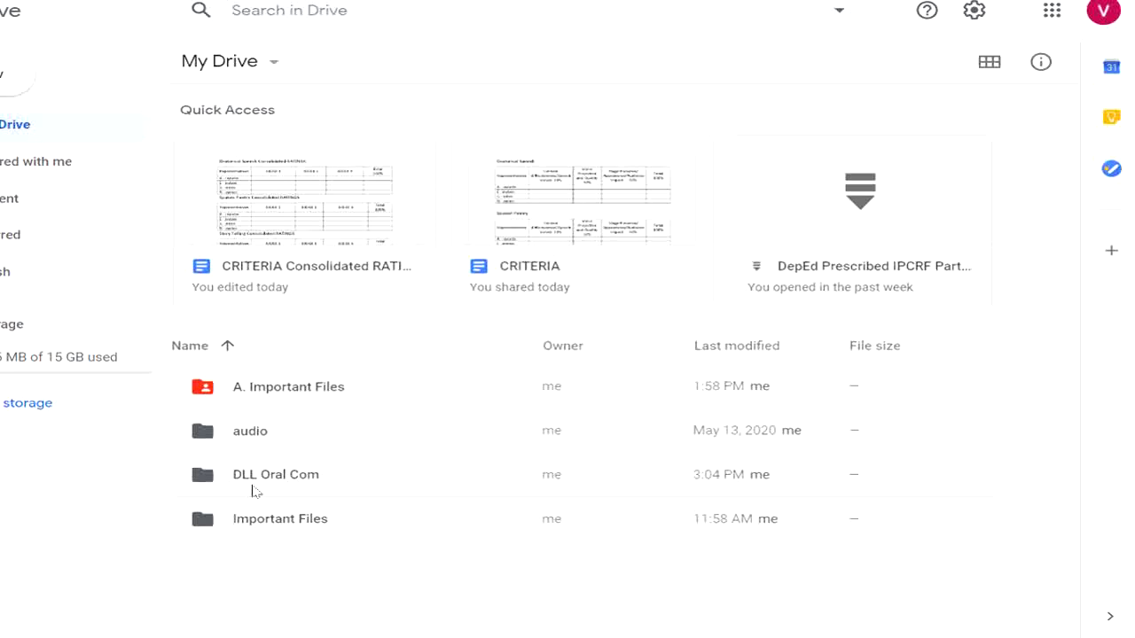
{"action": "left_click", "coordinate": [280, 474]}
{"action": "double_click", "coordinate": [280, 474]}
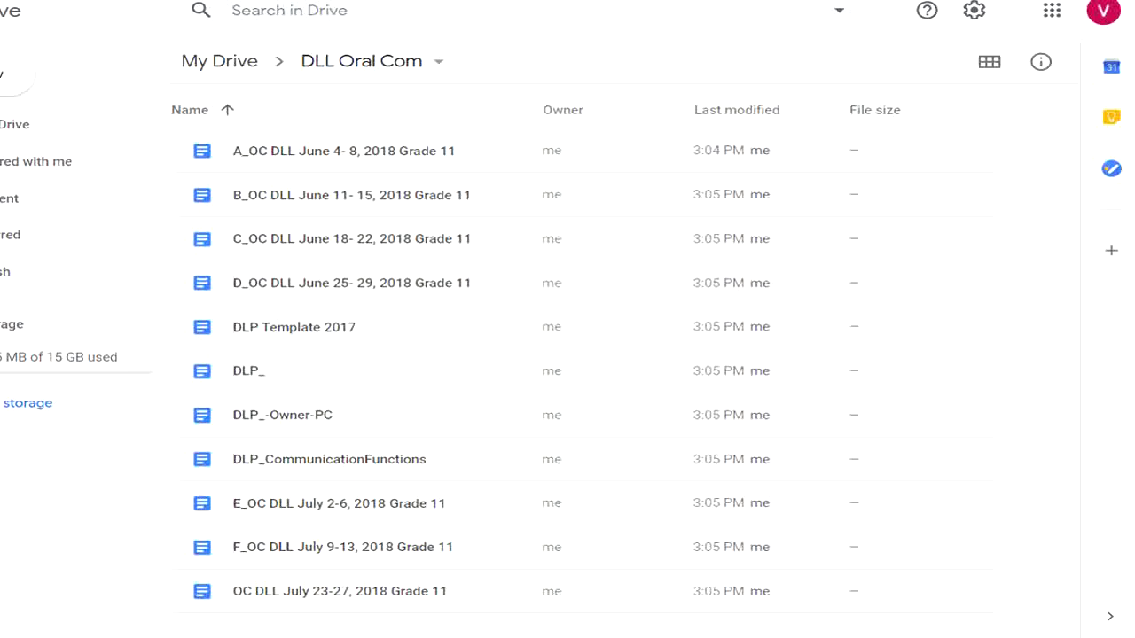
{"action": "mouse_move", "coordinate": [168, 636]}
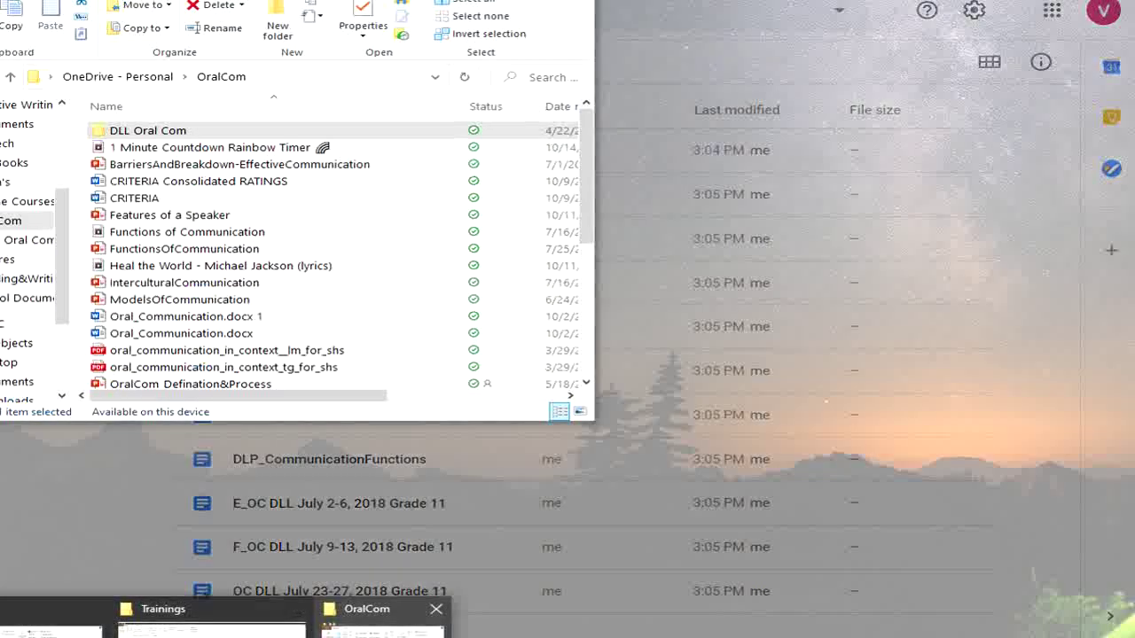
{"action": "left_click", "coordinate": [361, 626]}
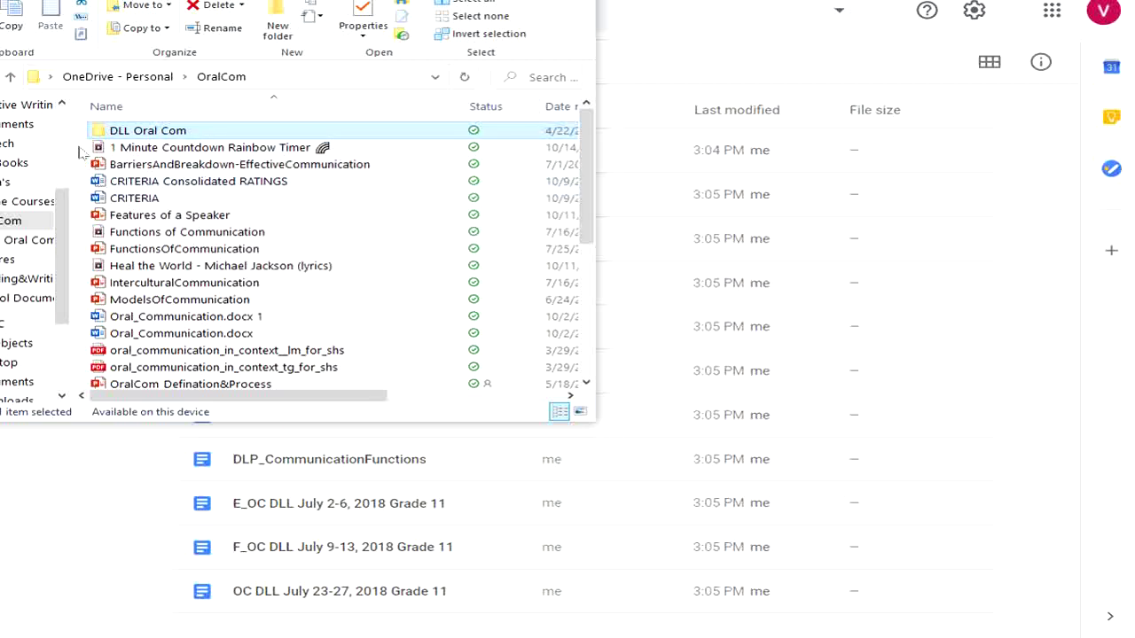
{"action": "mouse_move", "coordinate": [80, 152]}
{"action": "left_mouse_down"}
{"action": "mouse_move", "coordinate": [140, 259]}
{"action": "mouse_move", "coordinate": [256, 259]}
{"action": "mouse_move", "coordinate": [217, 186]}
{"action": "mouse_move", "coordinate": [233, 268]}
{"action": "mouse_move", "coordinate": [249, 275]}
{"action": "left_mouse_up"}
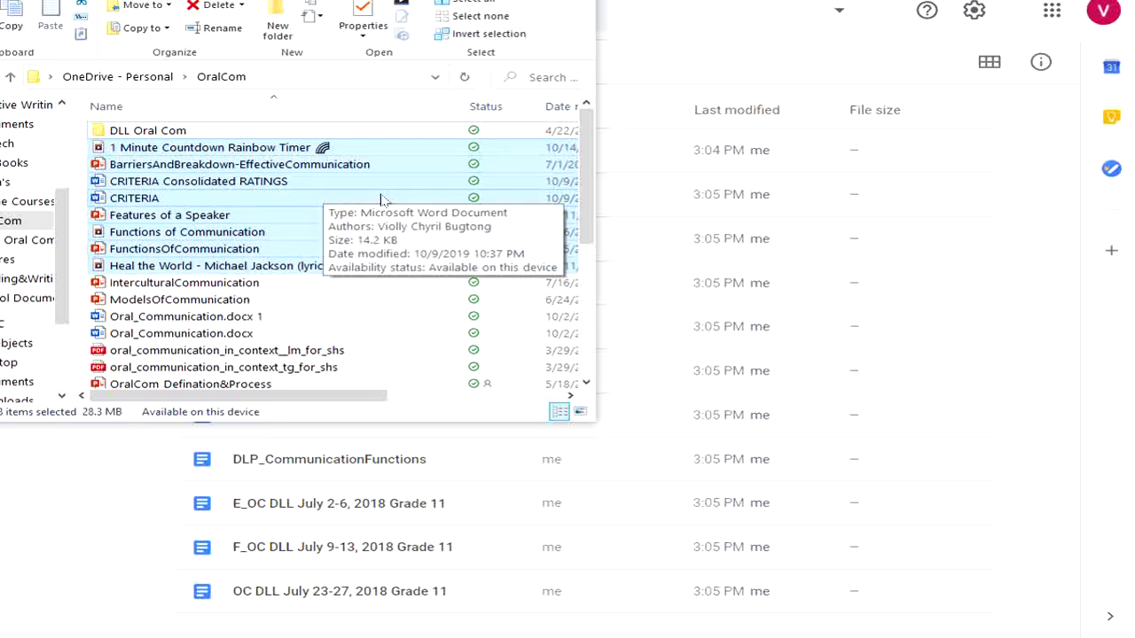
{"action": "left_click_drag", "start_coordinate": [383, 199], "coordinate": [218, 236]}
{"action": "left_click", "coordinate": [470, 0]}
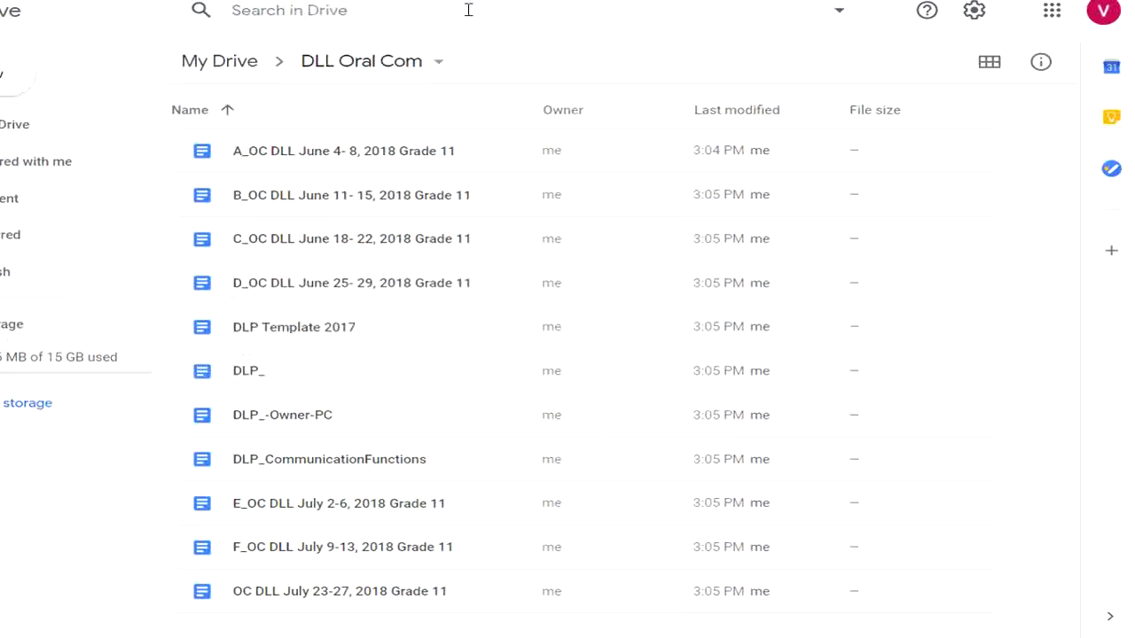
Return to My Drive, create a new folder named oc there, and open it.
{"action": "left_click", "coordinate": [200, 68]}
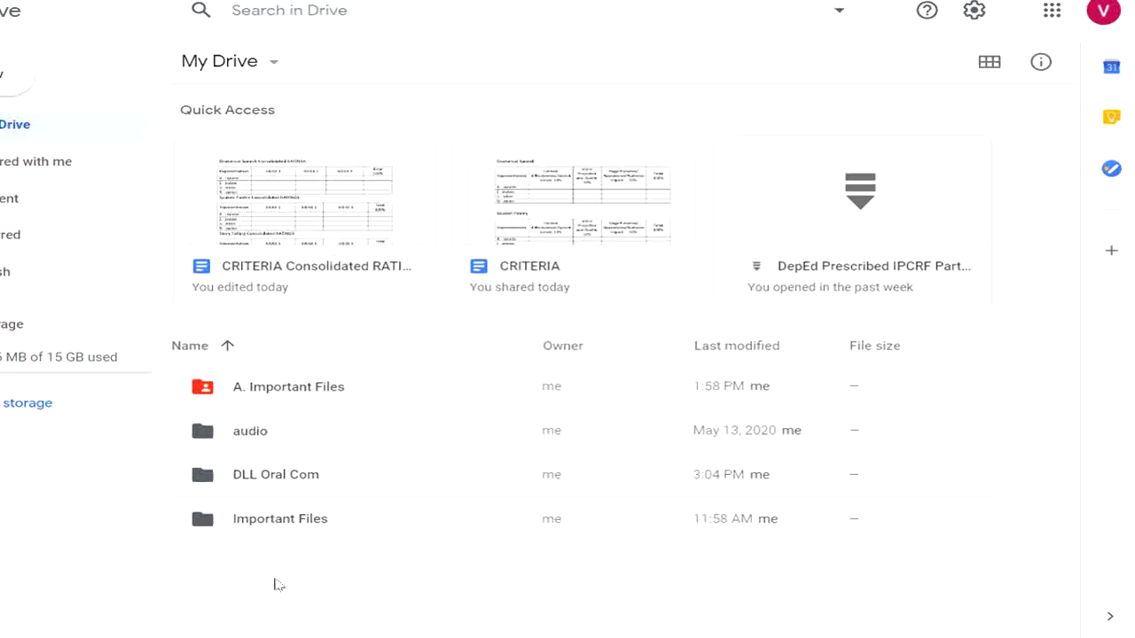
{"action": "left_click", "coordinate": [22, 80]}
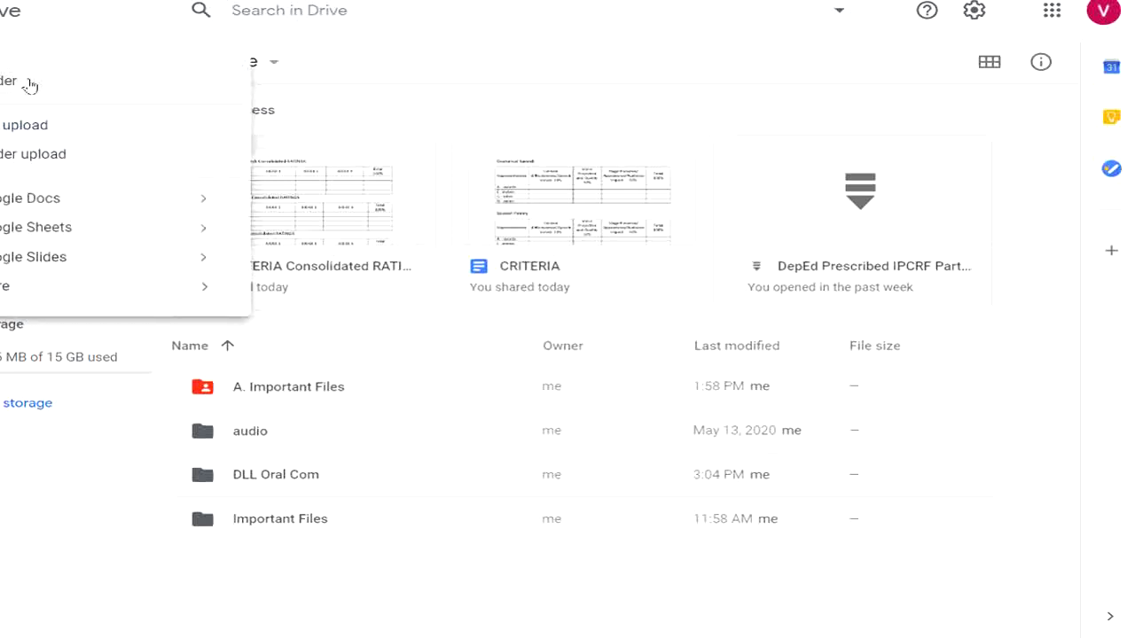
{"action": "left_click", "coordinate": [377, 6]}
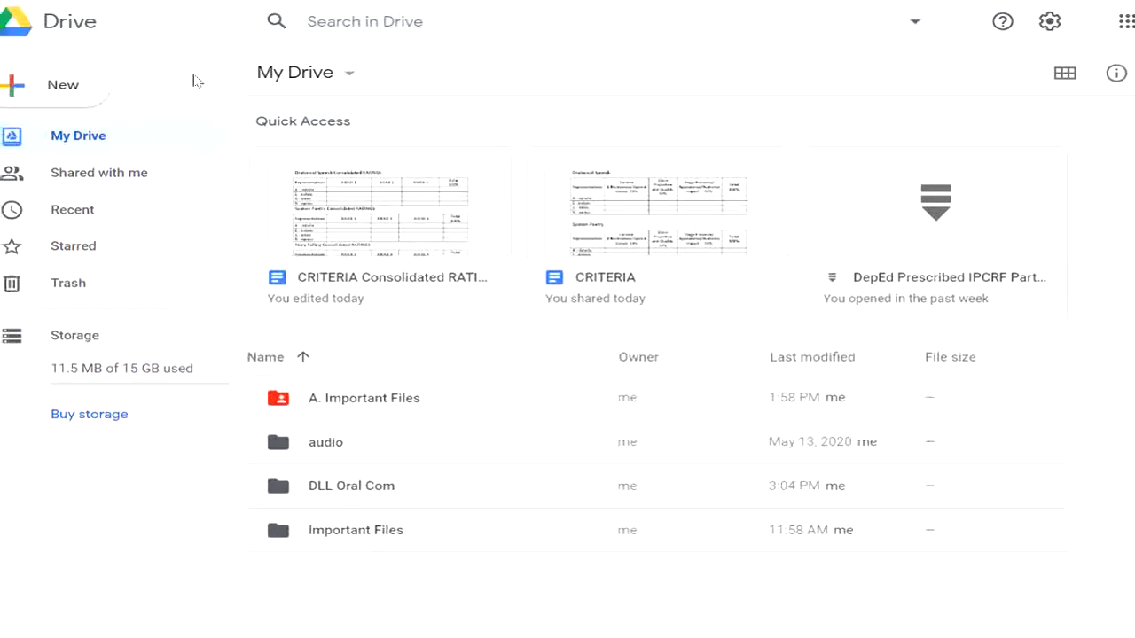
{"action": "left_click", "coordinate": [64, 87]}
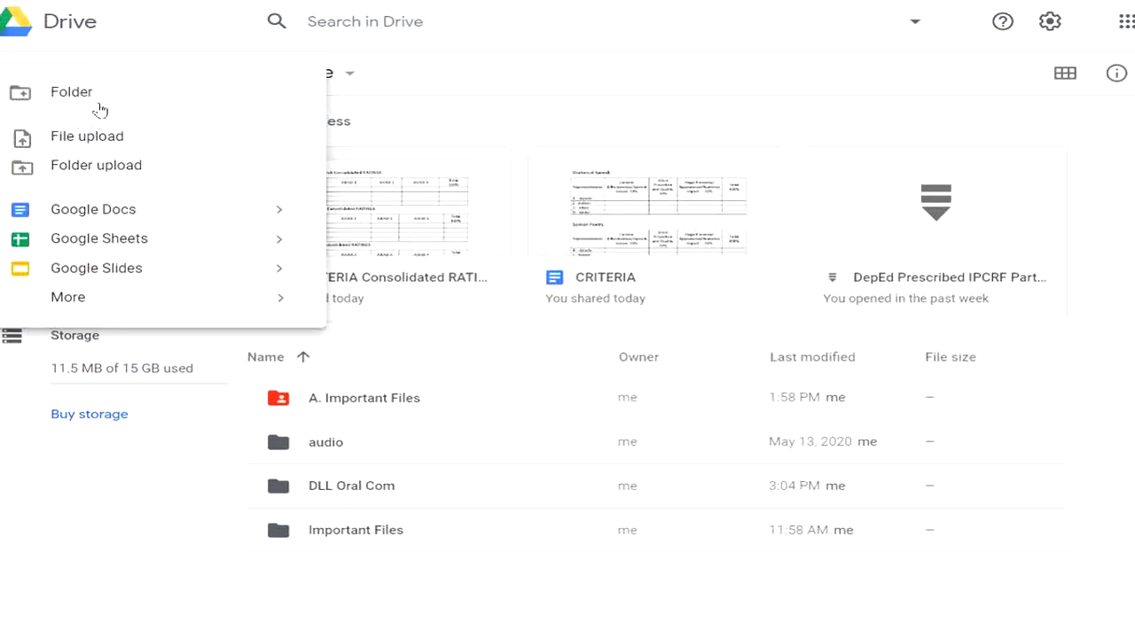
{"action": "left_click", "coordinate": [103, 100]}
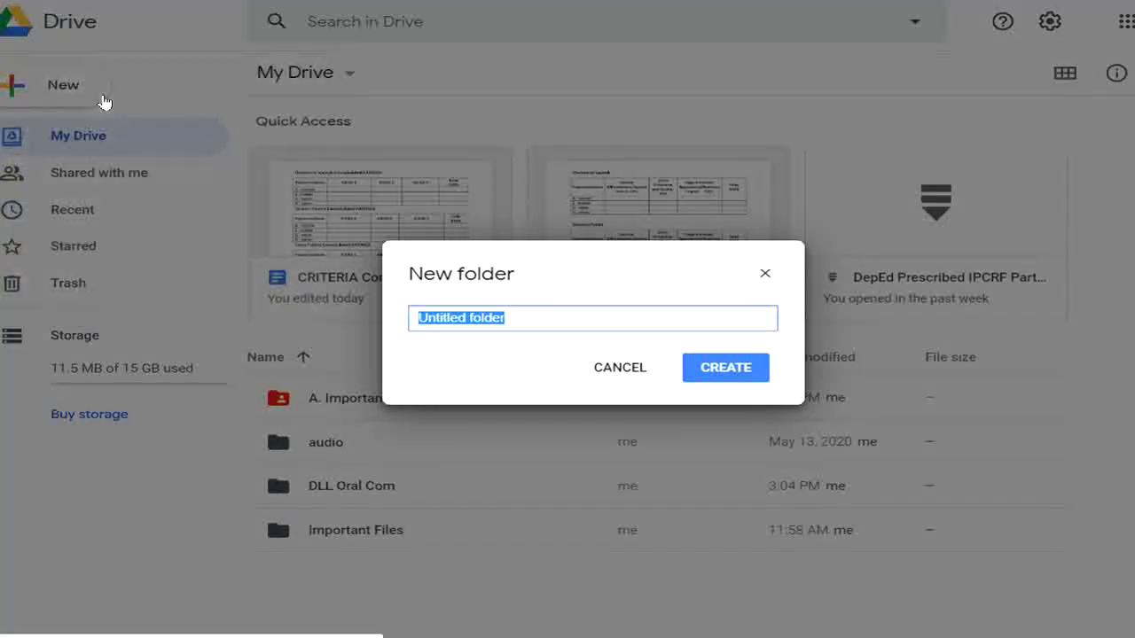
{"action": "type", "text": "d"}
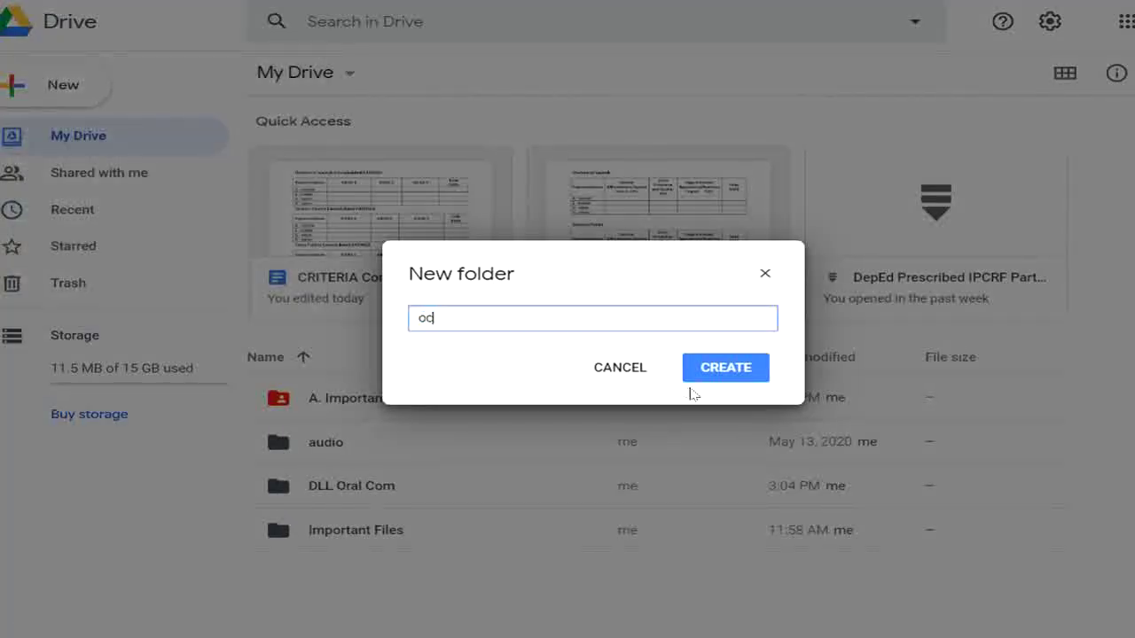
{"action": "type", "text": "c"}
{"action": "left_click", "coordinate": [715, 368]}
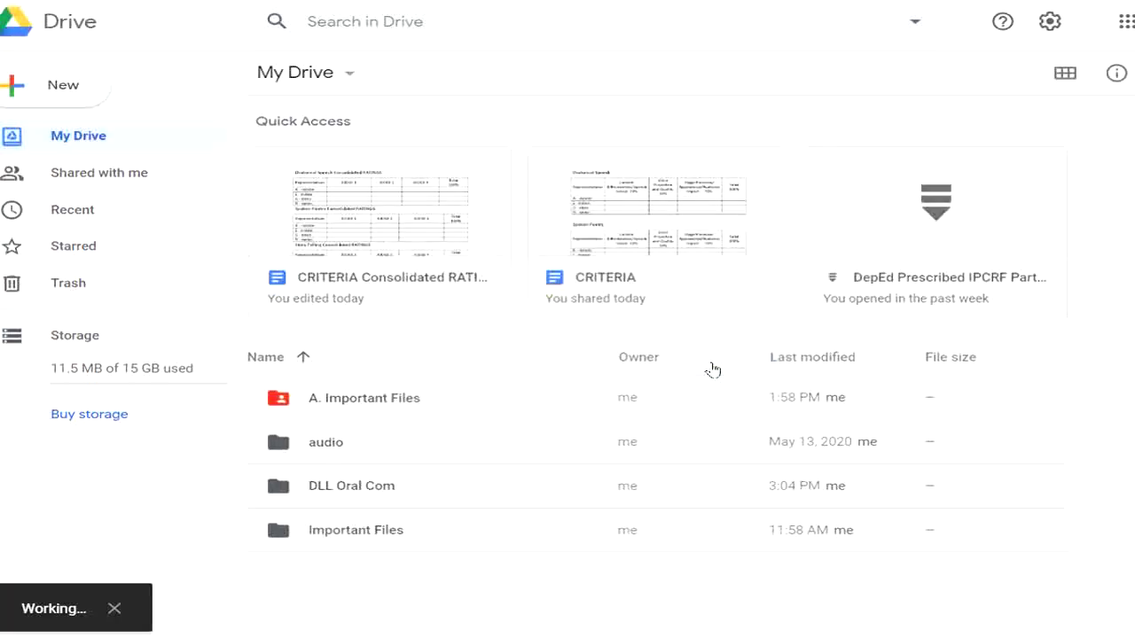
{"action": "double_click", "coordinate": [479, 588]}
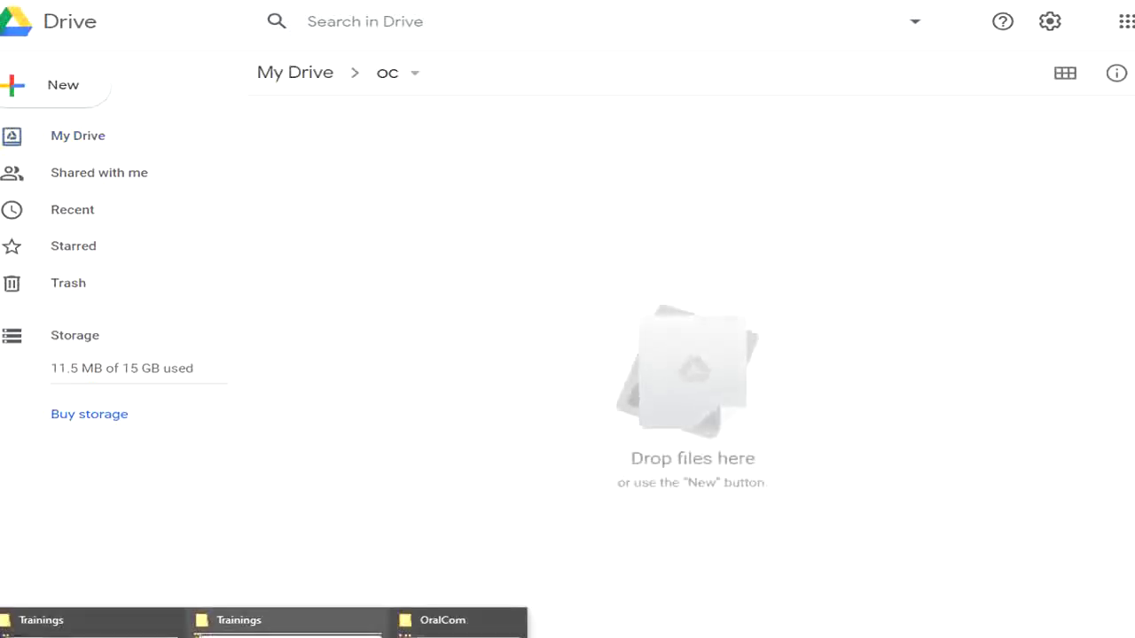
Upload the nine OralCom files from 1 Minute Countdown Rainbow Timer through InterculturalCommunication into the oc folder, and dismiss the upload status.
{"action": "left_click", "coordinate": [443, 622]}
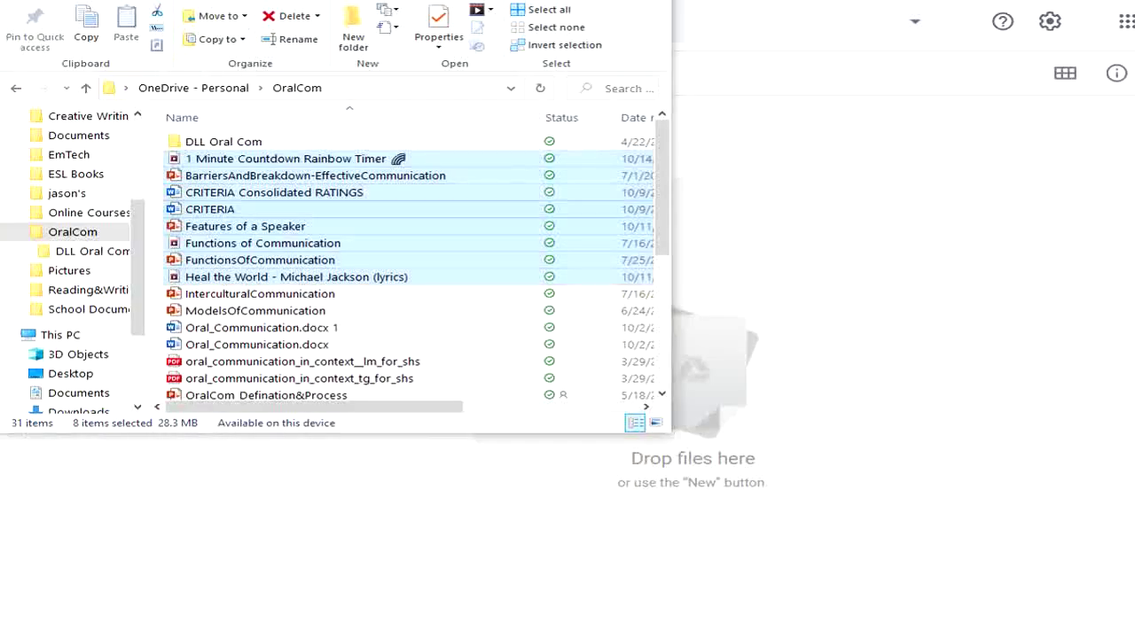
{"action": "mouse_move", "coordinate": [196, 0]}
{"action": "left_mouse_down"}
{"action": "mouse_move", "coordinate": [207, 0]}
{"action": "mouse_move", "coordinate": [203, 21]}
{"action": "left_mouse_up"}
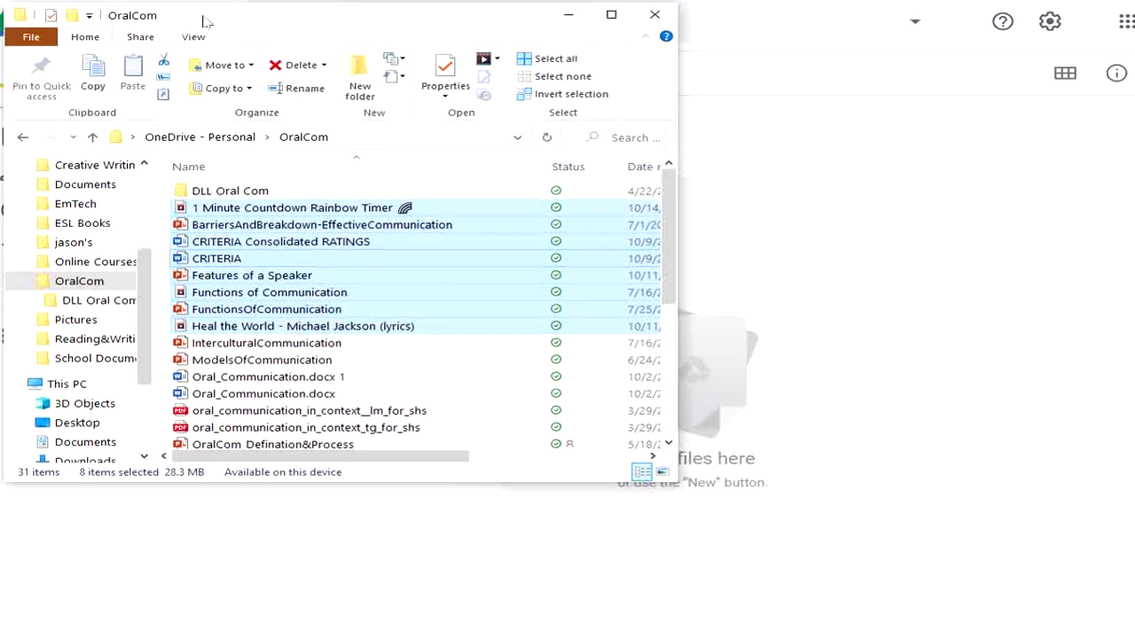
{"action": "left_click", "coordinate": [165, 210]}
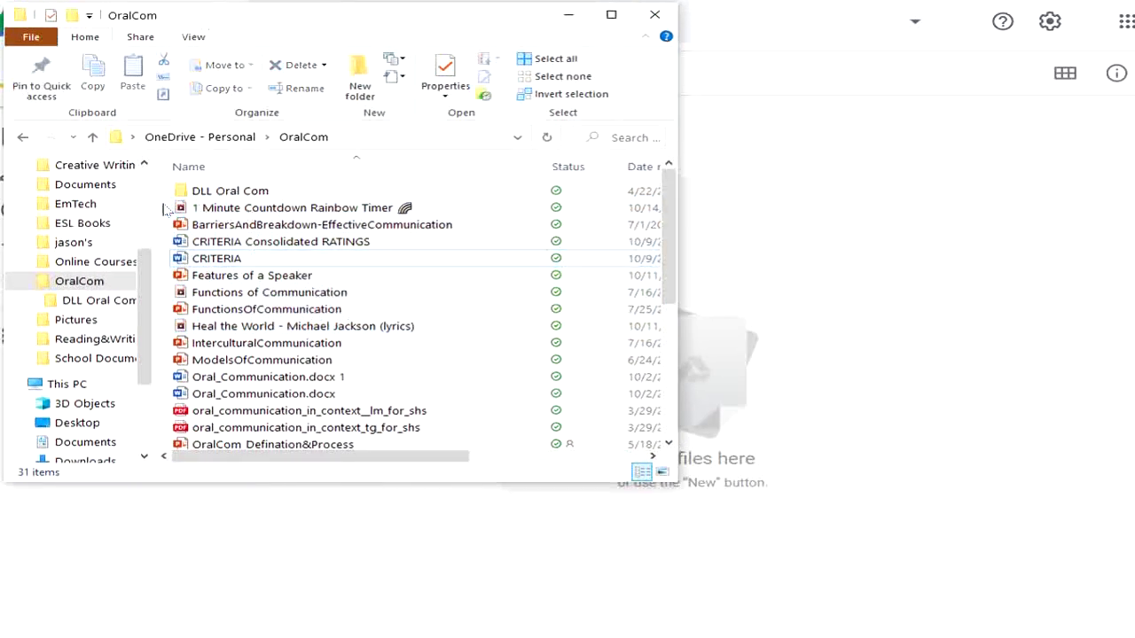
{"action": "left_click_drag", "start_coordinate": [165, 209], "coordinate": [325, 347]}
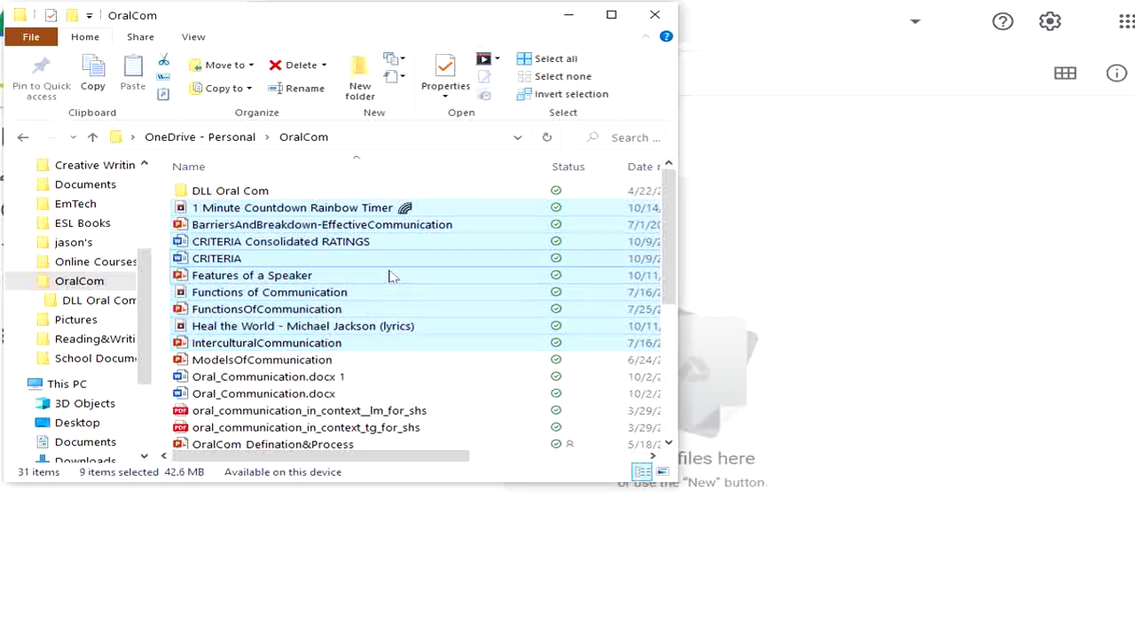
{"action": "left_click_drag", "start_coordinate": [390, 277], "coordinate": [798, 349]}
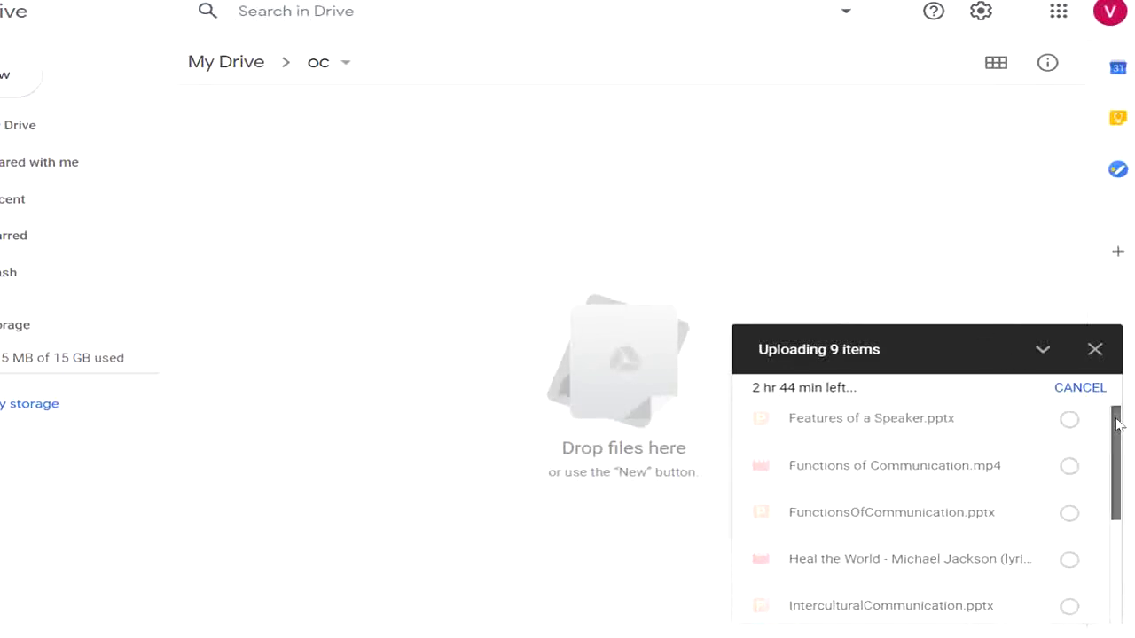
{"action": "mouse_move", "coordinate": [1117, 422]}
{"action": "left_mouse_down"}
{"action": "mouse_move", "coordinate": [1122, 537]}
{"action": "mouse_move", "coordinate": [1123, 441]}
{"action": "left_mouse_up"}
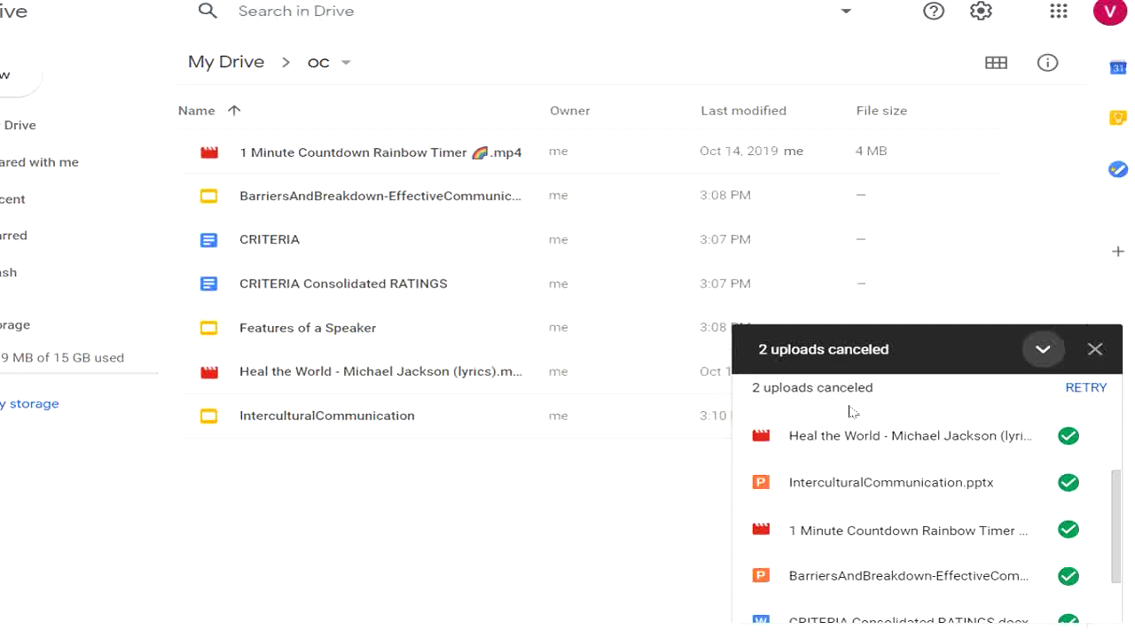
{"action": "left_click", "coordinate": [1093, 351]}
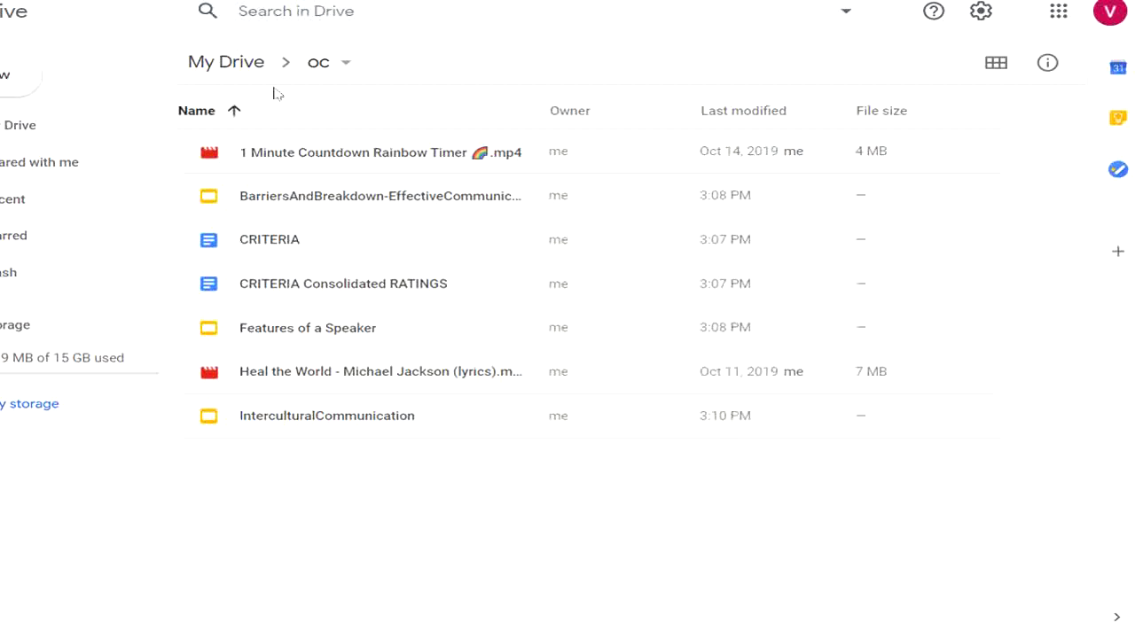
Return to My Drive and look over the Important Files, DLL Oral Com and oc folders.
{"action": "left_click", "coordinate": [226, 62]}
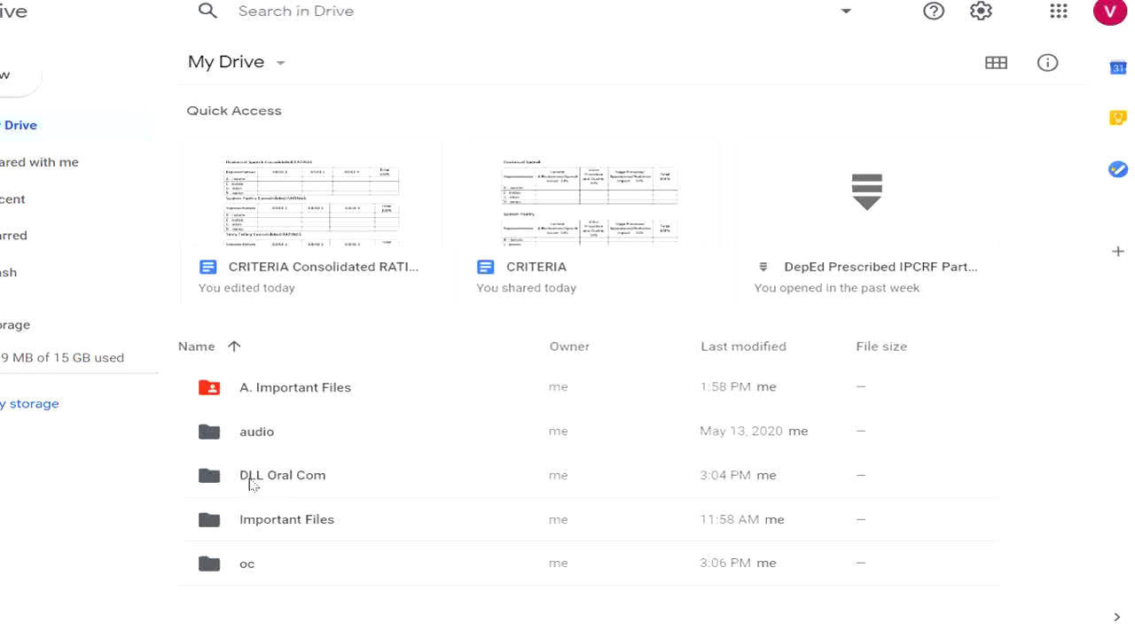
{"action": "left_click", "coordinate": [273, 525]}
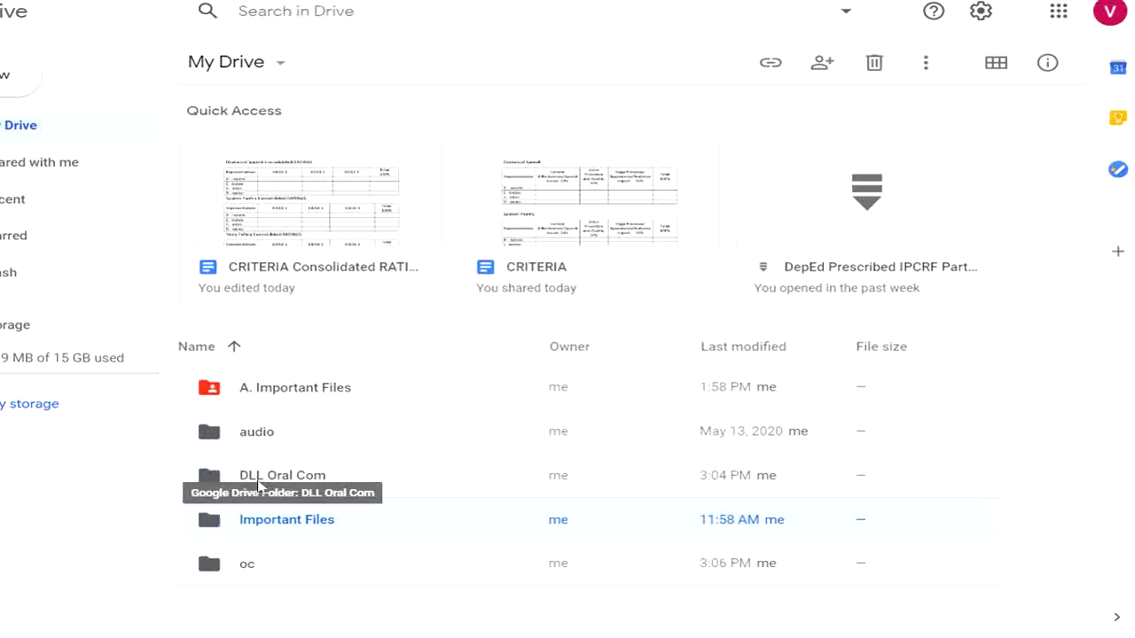
{"action": "left_click", "coordinate": [259, 484]}
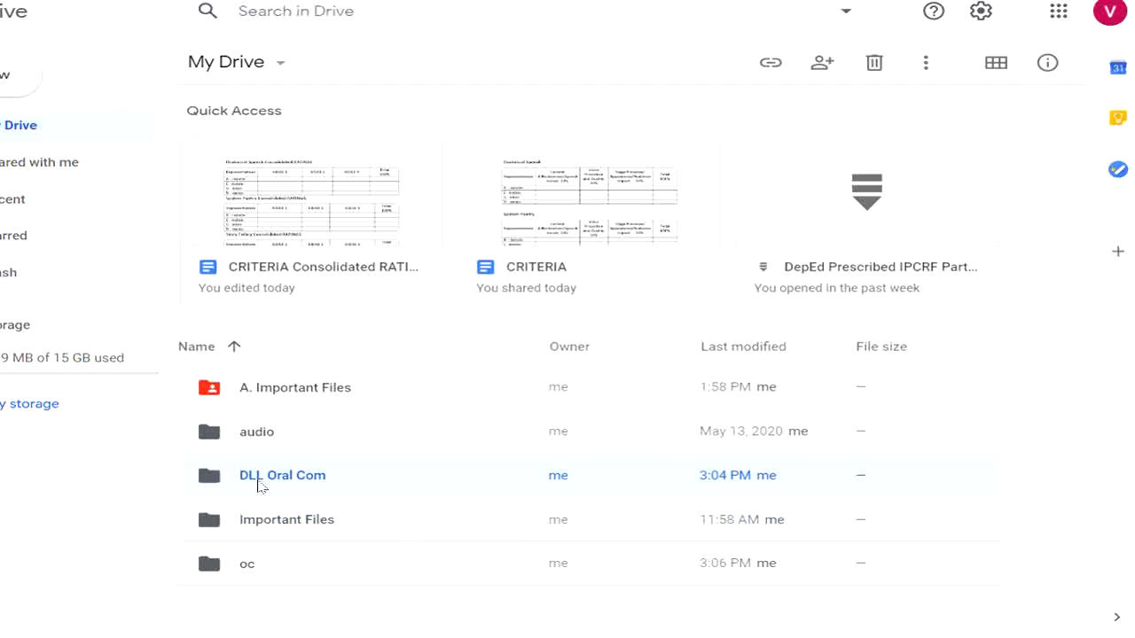
{"action": "double_click", "coordinate": [251, 567]}
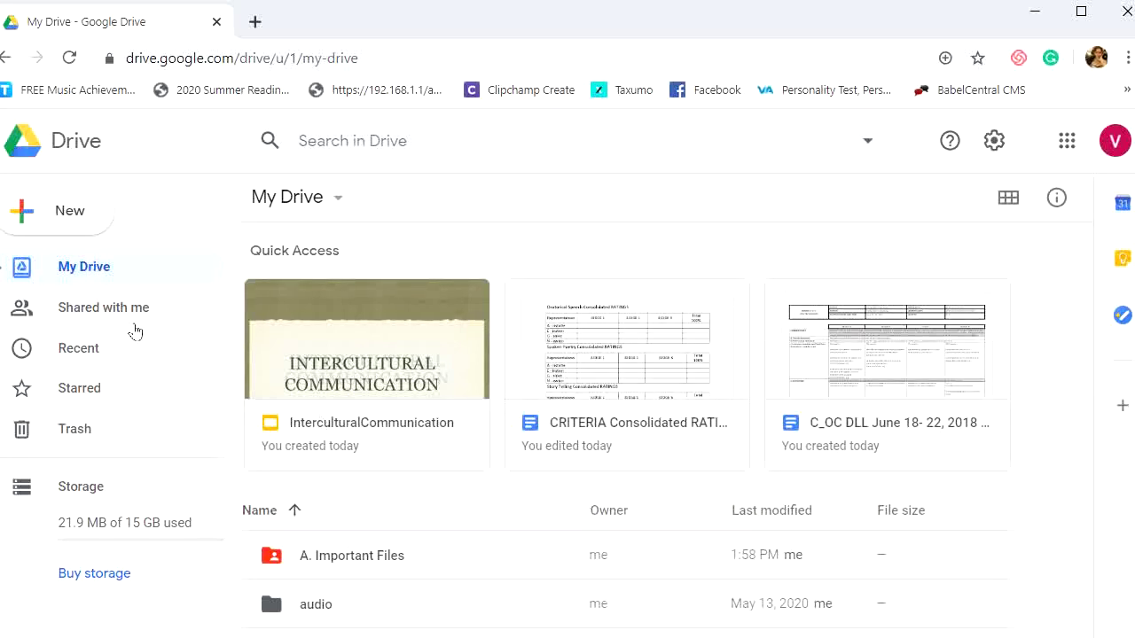
Create a blank Google Docs document from My Drive and name it Hygiene.
{"action": "left_click", "coordinate": [57, 216]}
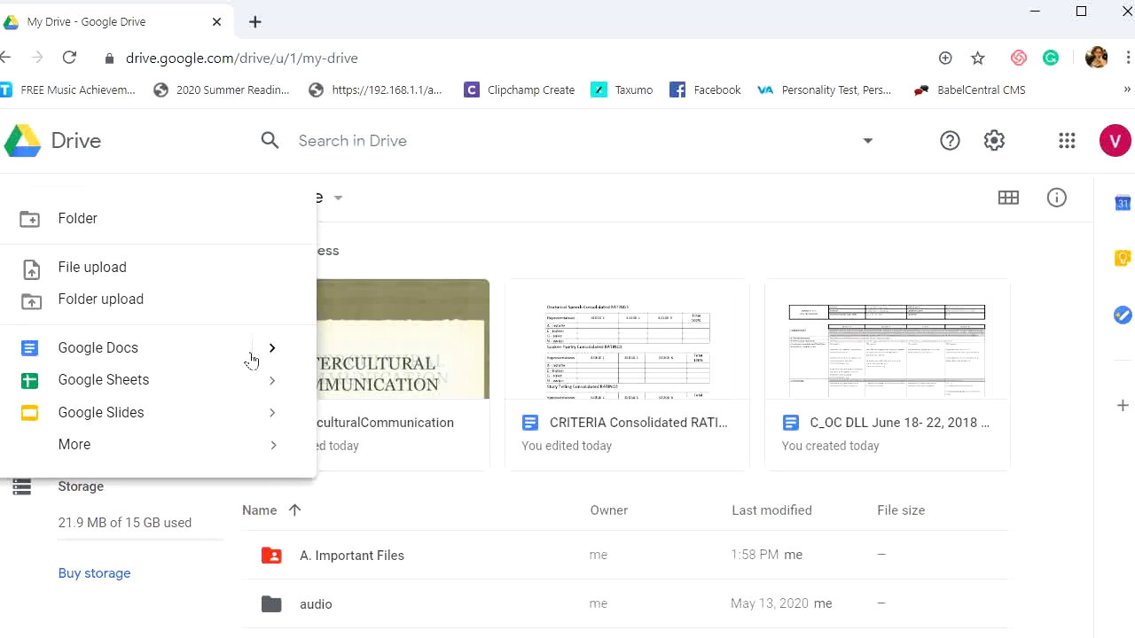
{"action": "mouse_move", "coordinate": [271, 351]}
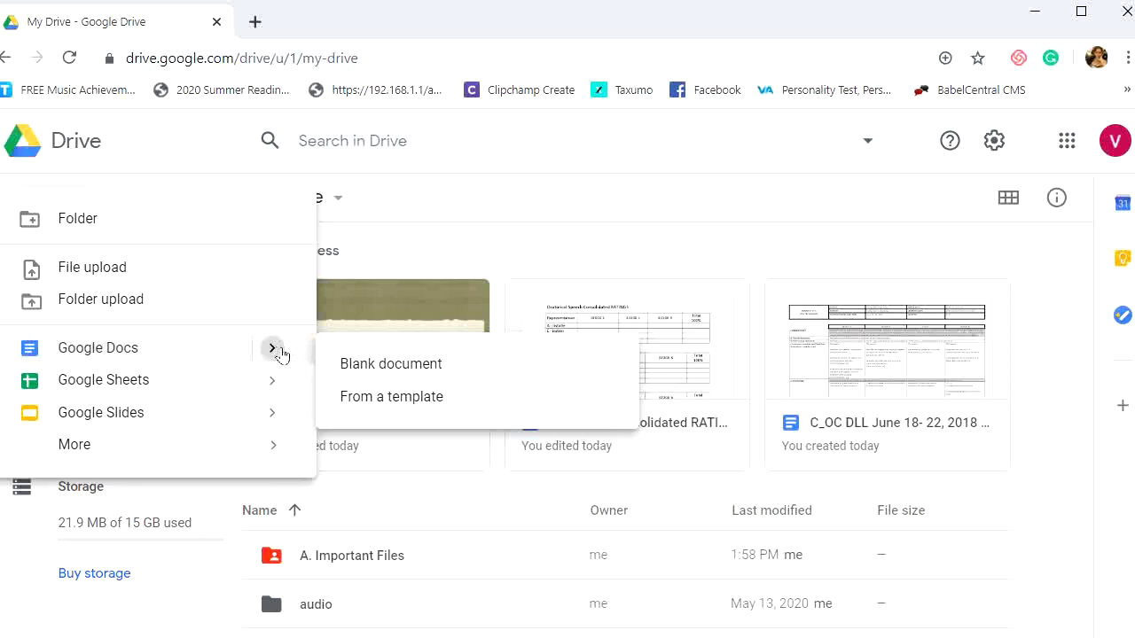
{"action": "left_click", "coordinate": [362, 378]}
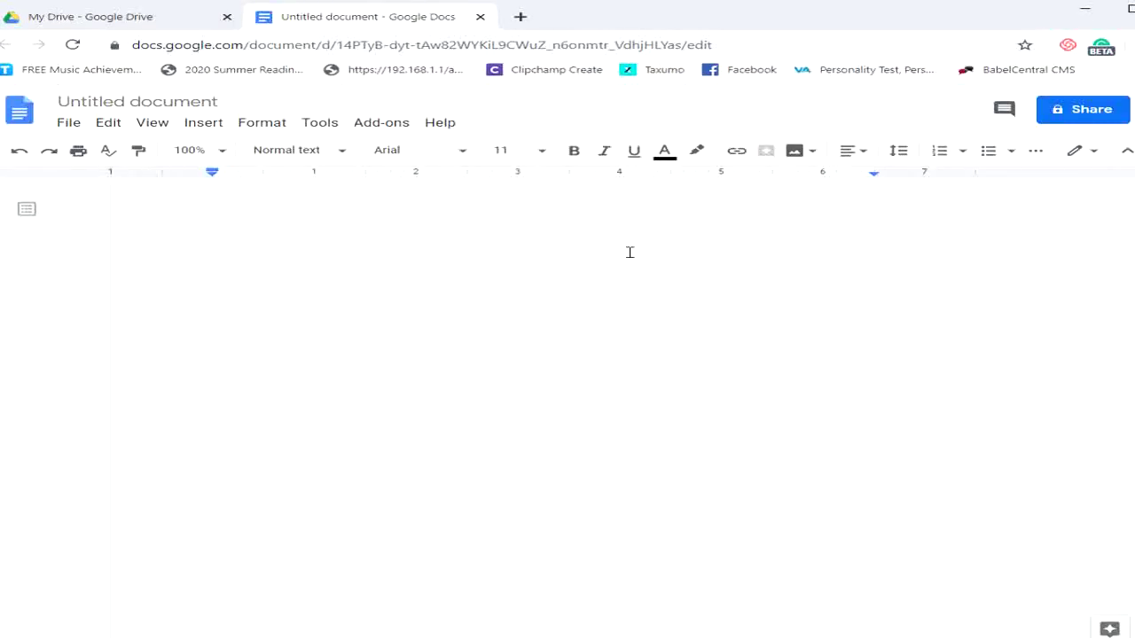
{"action": "left_click", "coordinate": [151, 104]}
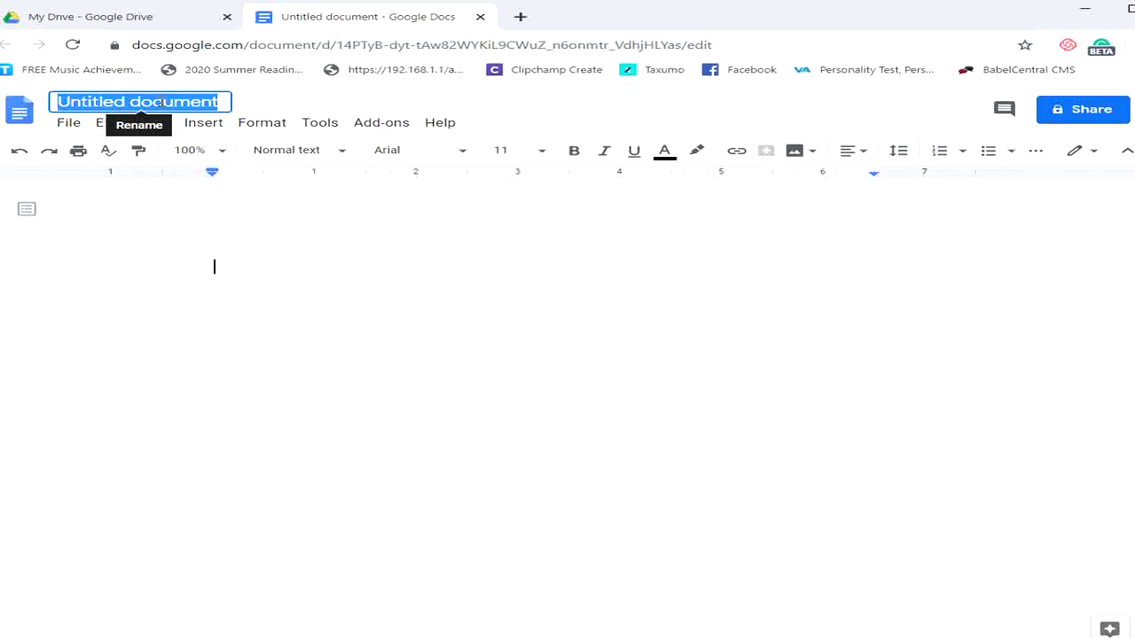
{"action": "type", "text": "Hygie"}
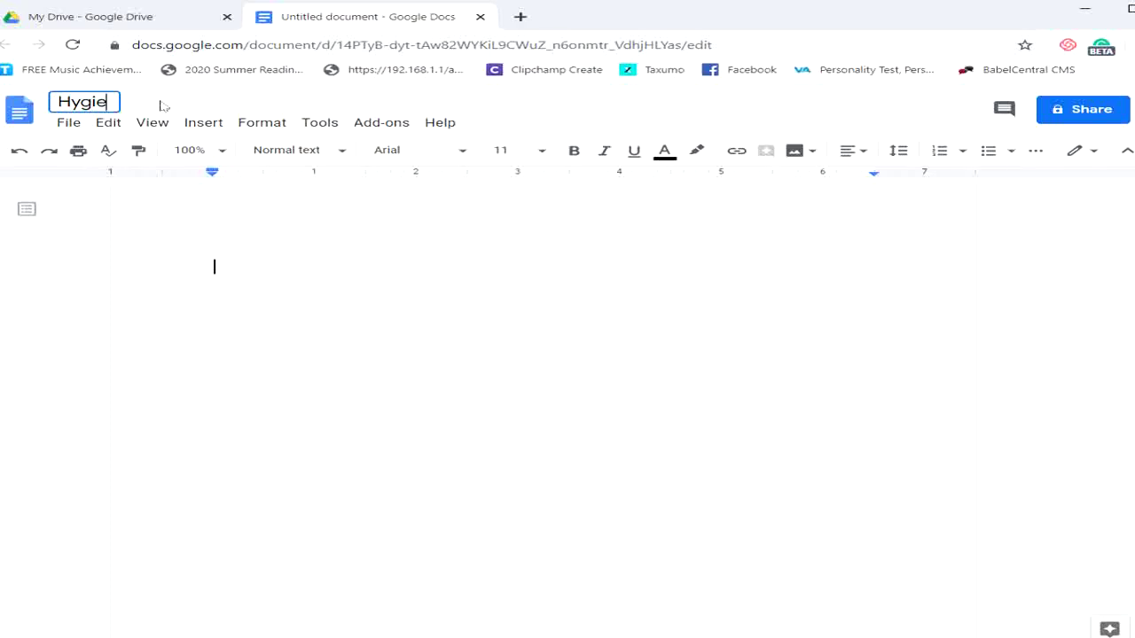
{"action": "type", "text": "ne"}
{"action": "key", "text": "Return"}
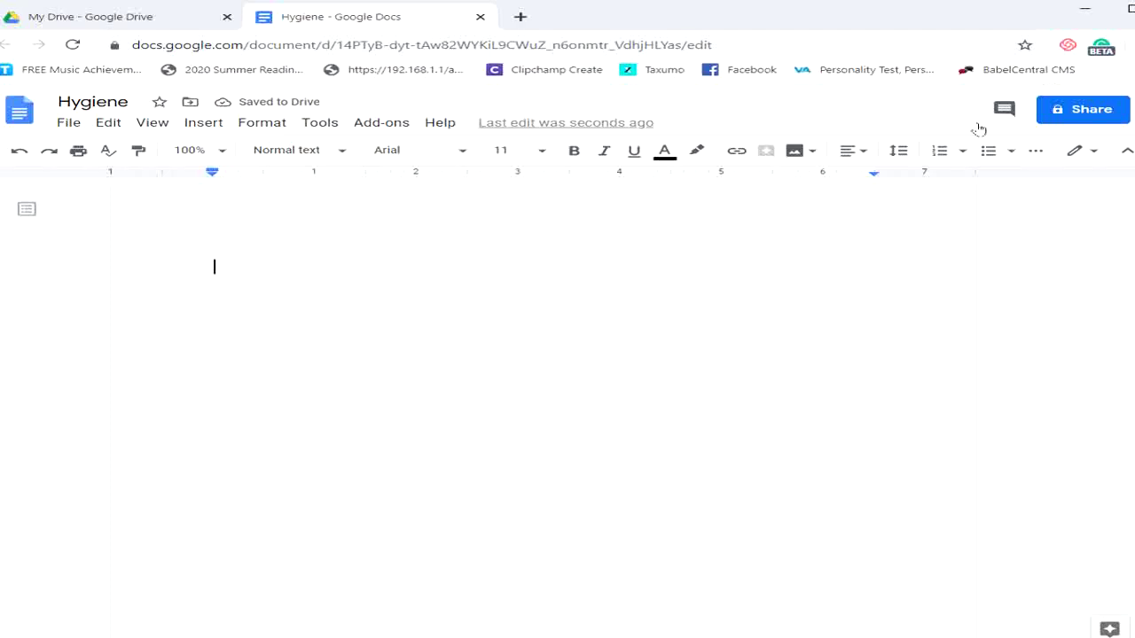
{"action": "left_click", "coordinate": [796, 155]}
{"action": "left_click", "coordinate": [280, 273]}
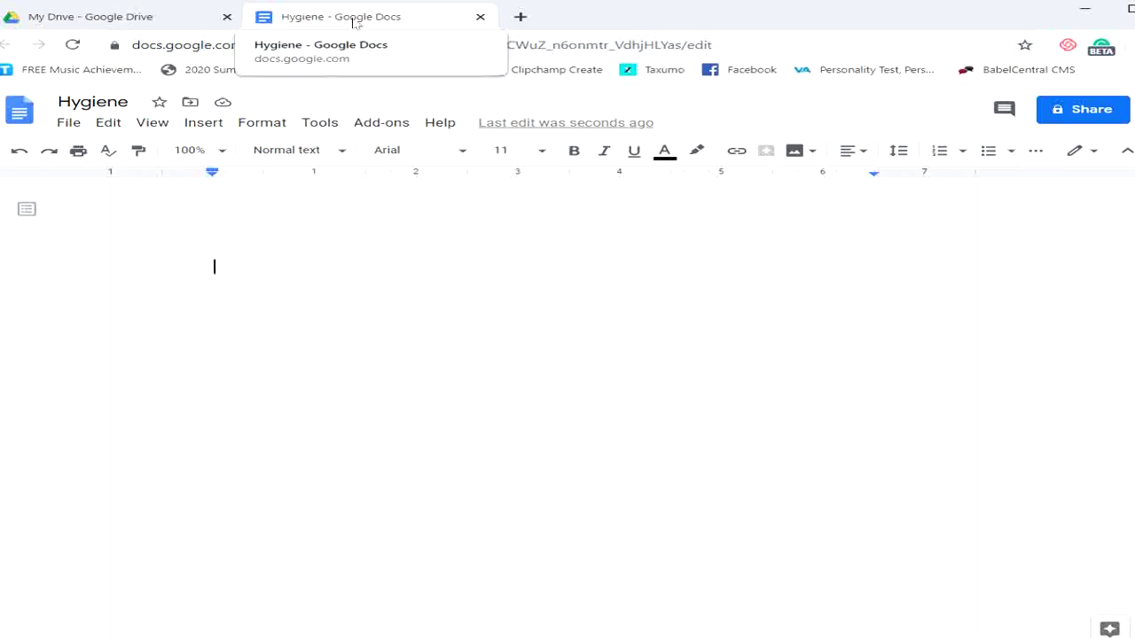
Return to My Drive and create a blank Google Slides presentation there.
{"action": "left_click", "coordinate": [118, 18]}
{"action": "left_click", "coordinate": [431, 19]}
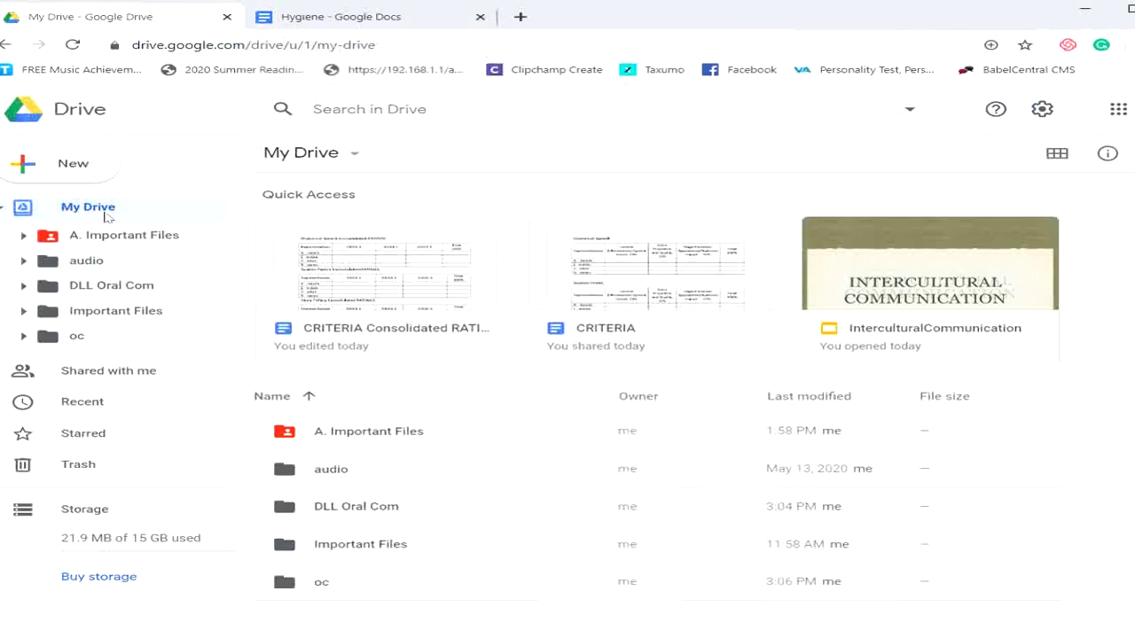
{"action": "left_click", "coordinate": [78, 165]}
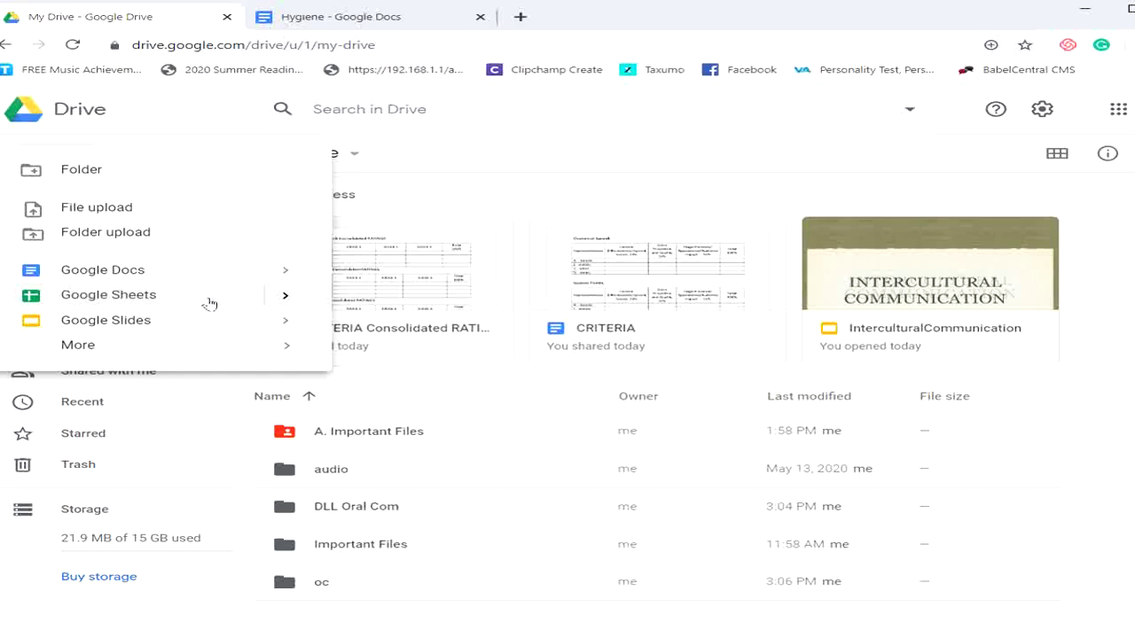
{"action": "mouse_move", "coordinate": [287, 296]}
{"action": "mouse_move", "coordinate": [282, 320]}
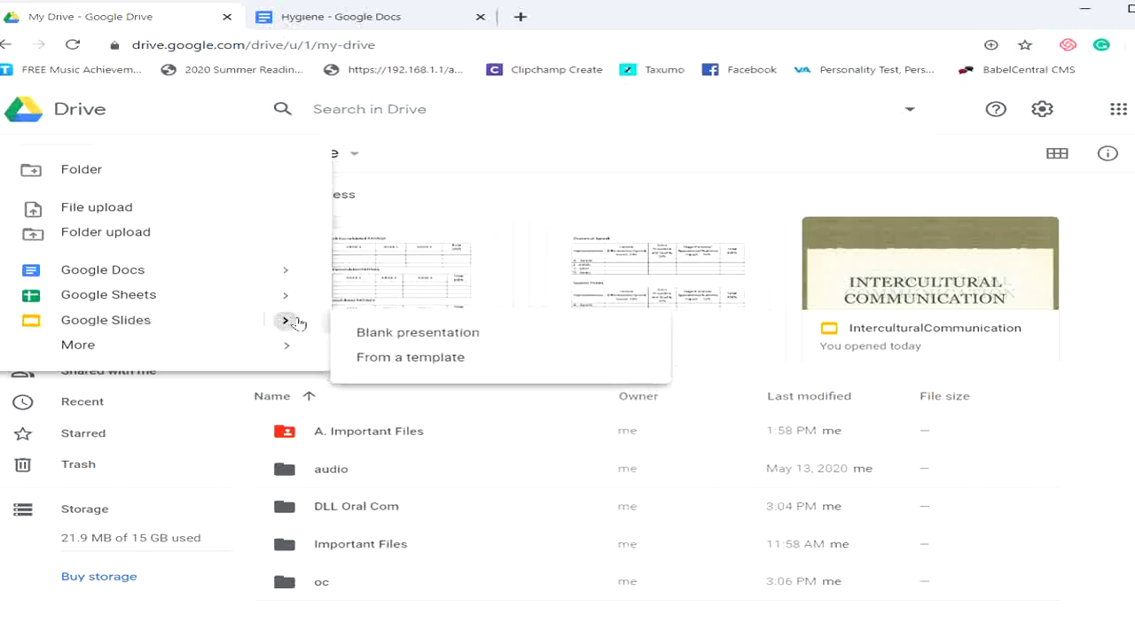
{"action": "left_click", "coordinate": [371, 331]}
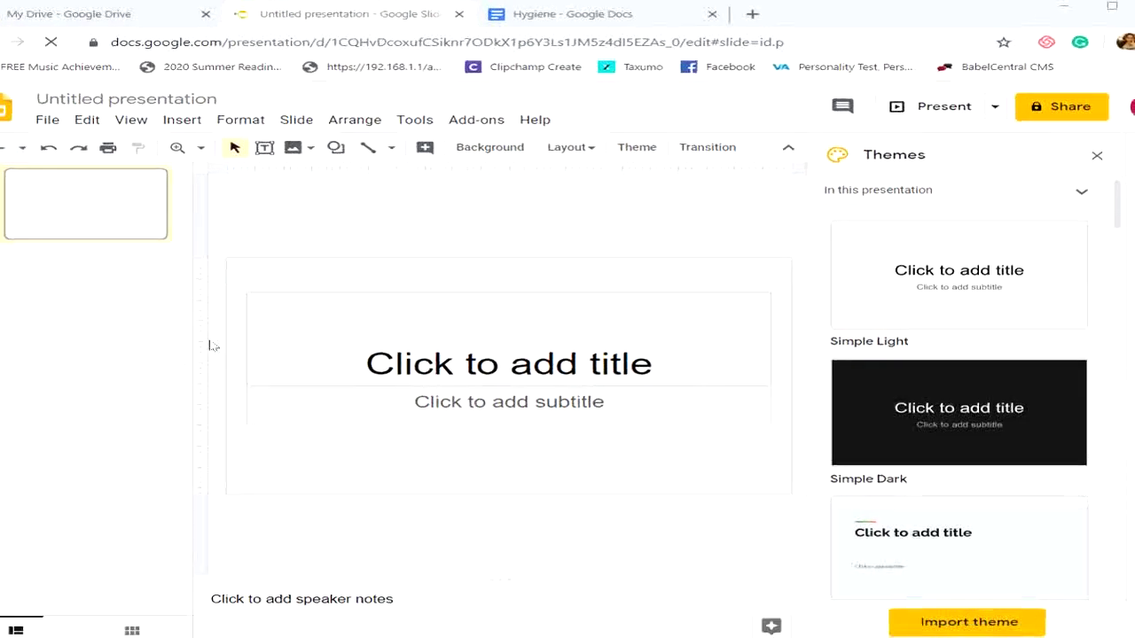
From the untitled presentation, open InterculturalCommunication stored in the oc folder, and view its sharing options without changing them.
{"action": "left_click", "coordinate": [50, 121]}
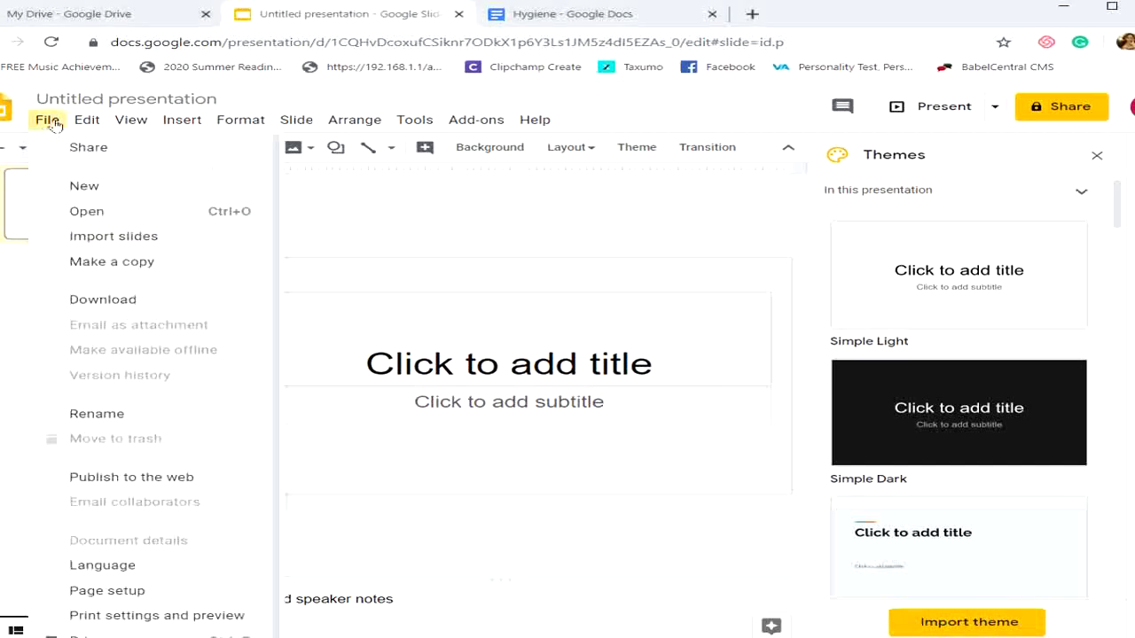
{"action": "left_click", "coordinate": [112, 213]}
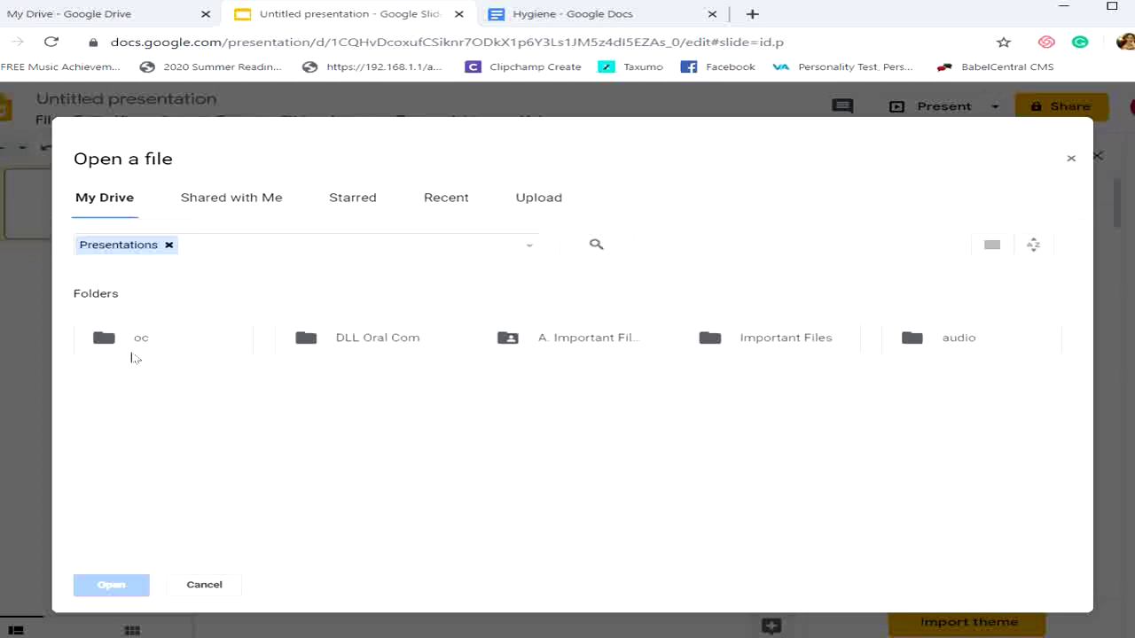
{"action": "double_click", "coordinate": [217, 349]}
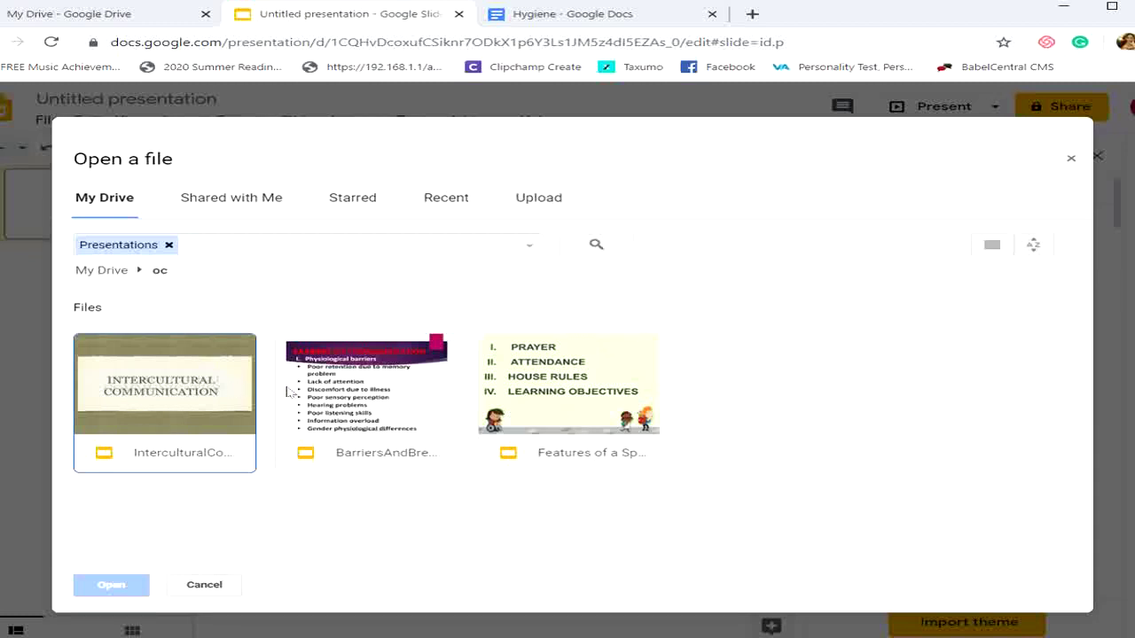
{"action": "double_click", "coordinate": [224, 413]}
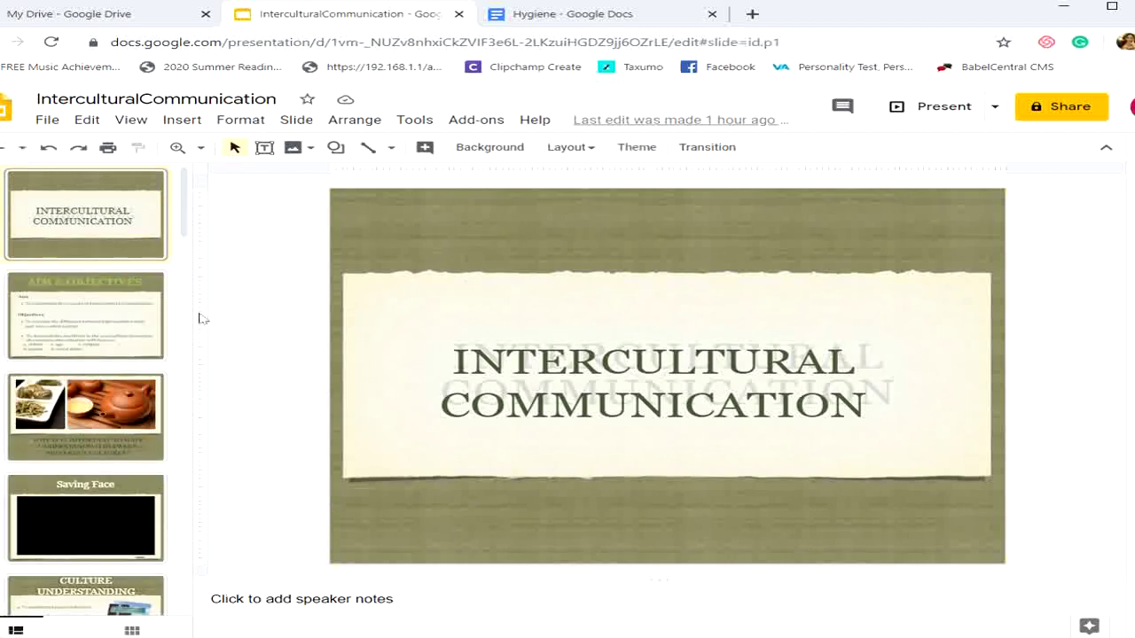
{"action": "left_click", "coordinate": [1053, 107]}
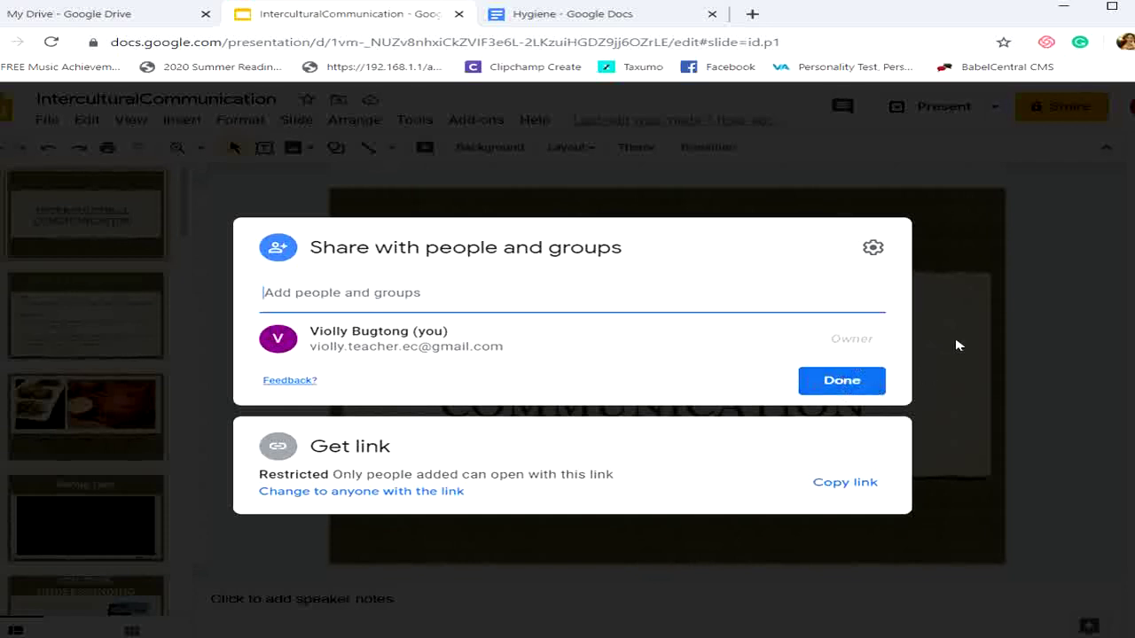
{"action": "left_click", "coordinate": [1050, 325]}
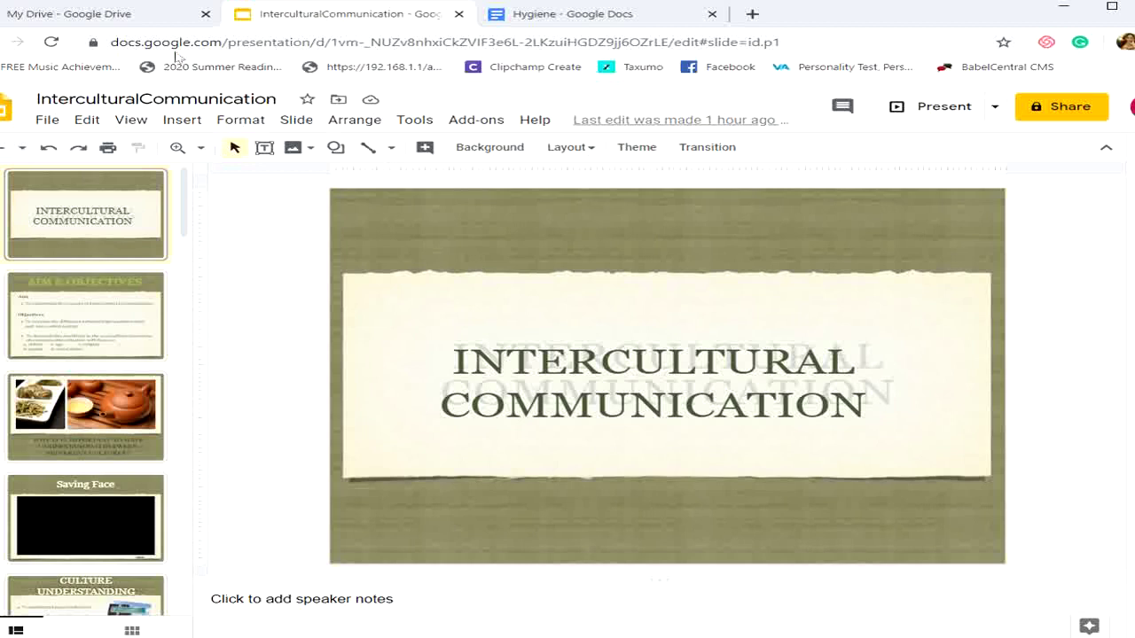
Return to My Drive and open the G Suite Marketplace for connecting more apps to Drive.
{"action": "left_click", "coordinate": [168, 14]}
{"action": "left_click", "coordinate": [61, 156]}
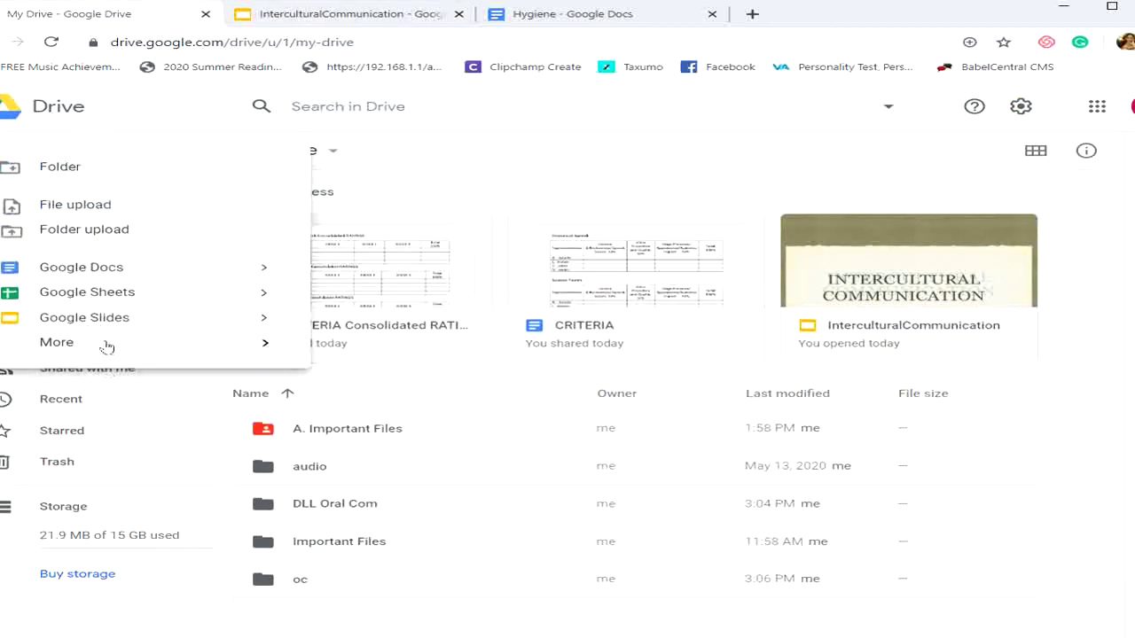
{"action": "mouse_move", "coordinate": [262, 346]}
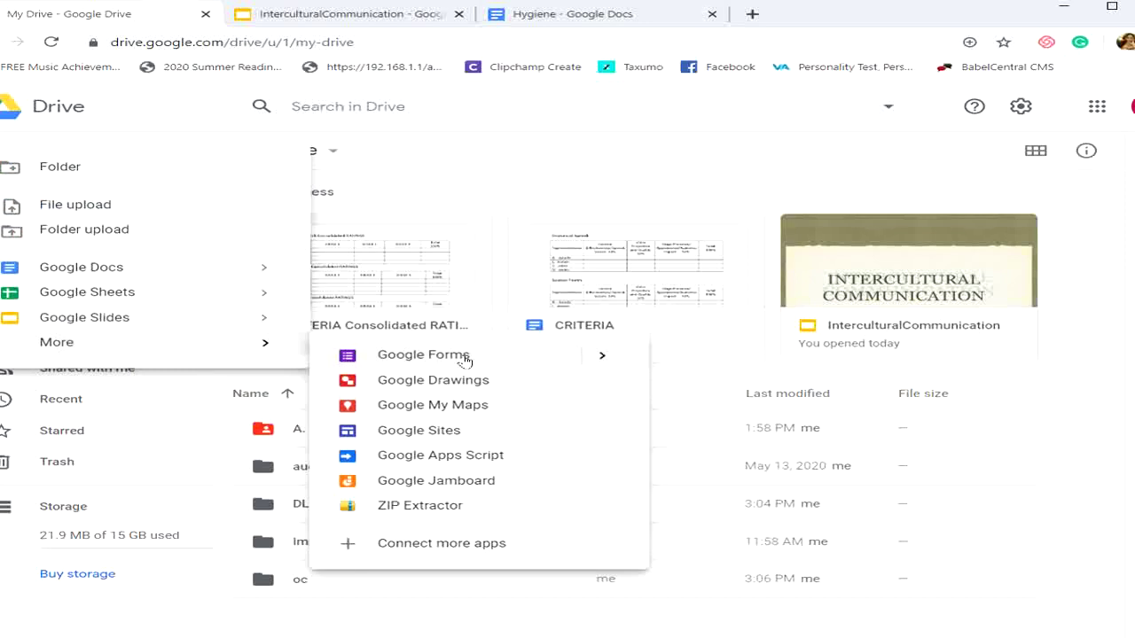
{"action": "left_click", "coordinate": [606, 356]}
{"action": "left_click", "coordinate": [428, 545]}
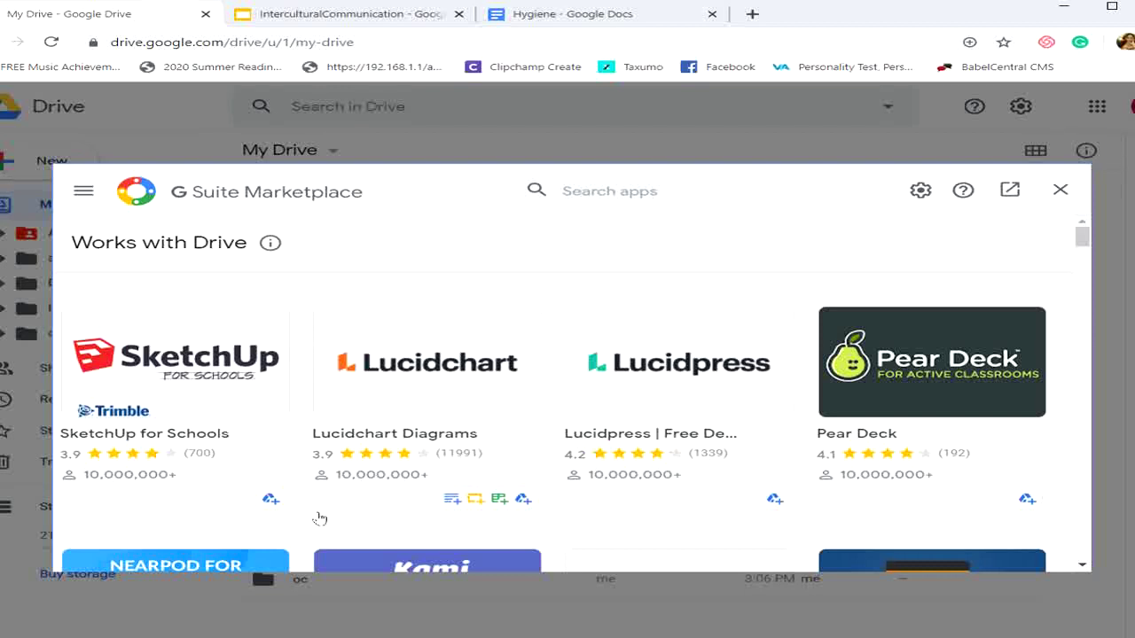
Browse the marketplace apps that work with Drive, examining the available add-ons and their ratings.
{"action": "mouse_move", "coordinate": [266, 501]}
{"action": "left_click_drag", "start_coordinate": [1081, 237], "coordinate": [1084, 235]}
{"action": "left_click_drag", "start_coordinate": [1081, 241], "coordinate": [1080, 257]}
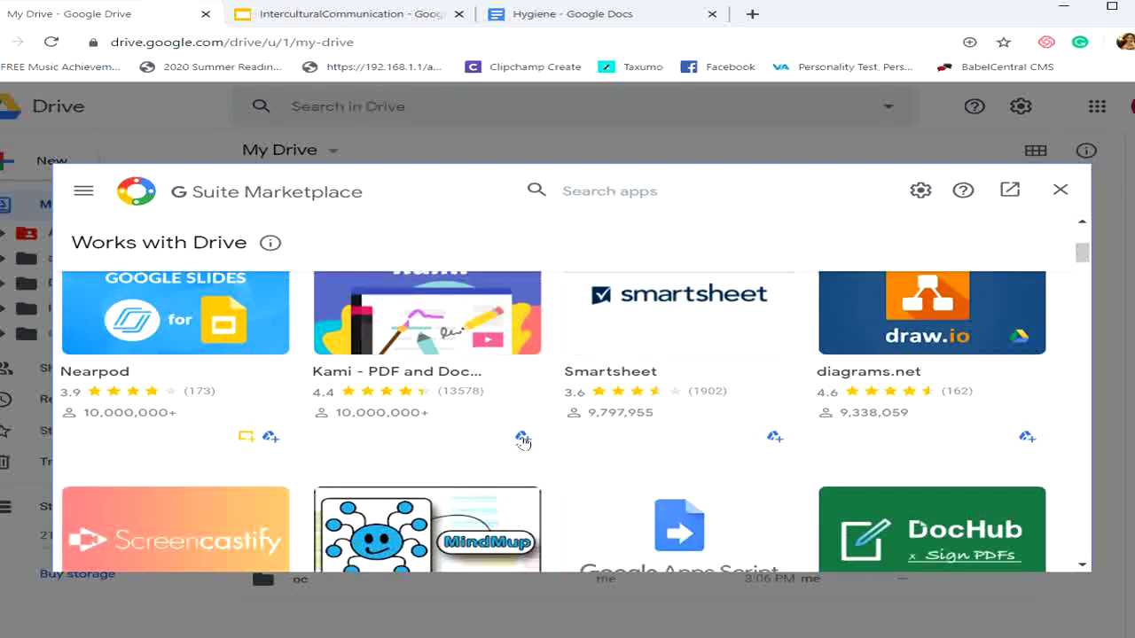
{"action": "mouse_move", "coordinate": [524, 442]}
{"action": "mouse_move", "coordinate": [1085, 257]}
{"action": "left_mouse_down"}
{"action": "mouse_move", "coordinate": [1088, 276]}
{"action": "mouse_move", "coordinate": [1089, 244]}
{"action": "mouse_move", "coordinate": [1089, 322]}
{"action": "left_mouse_up"}
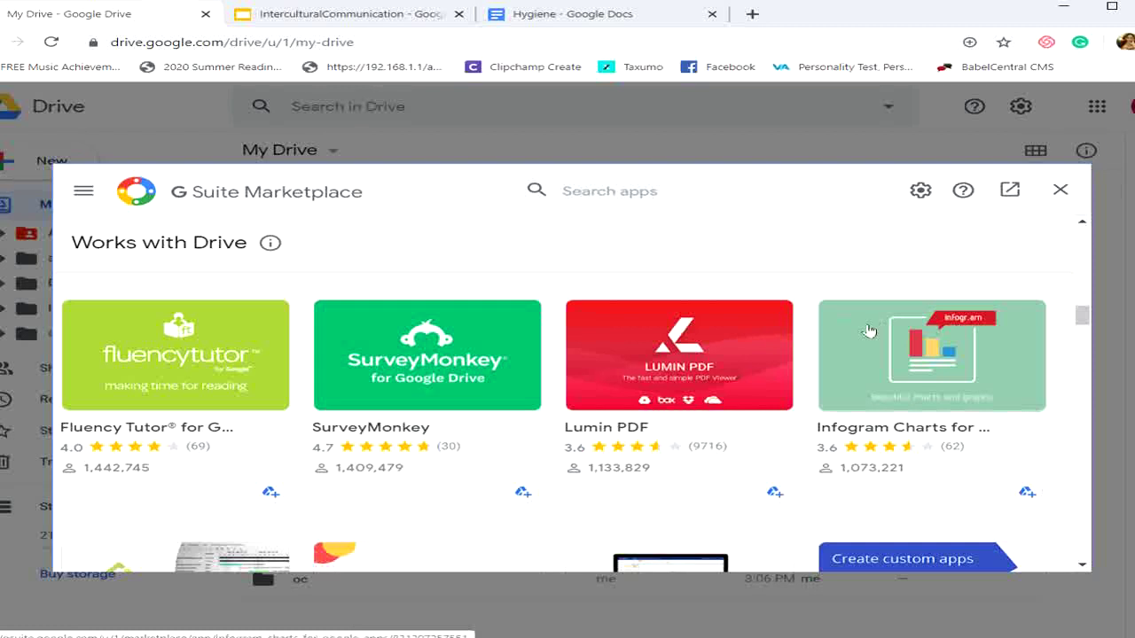
{"action": "left_click_drag", "start_coordinate": [1081, 324], "coordinate": [1084, 349]}
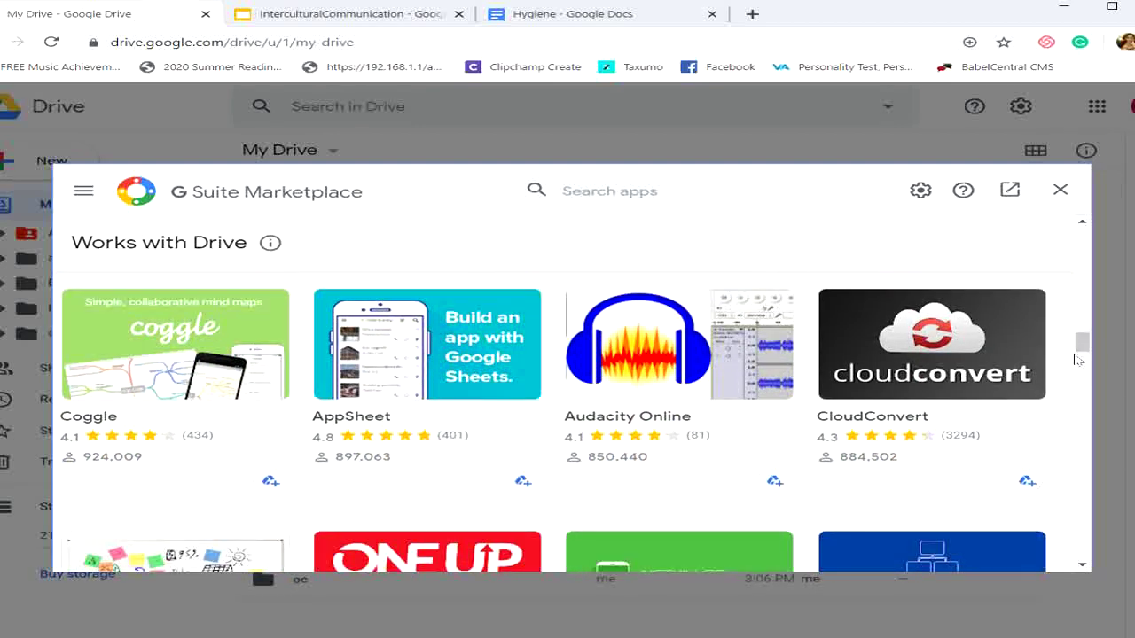